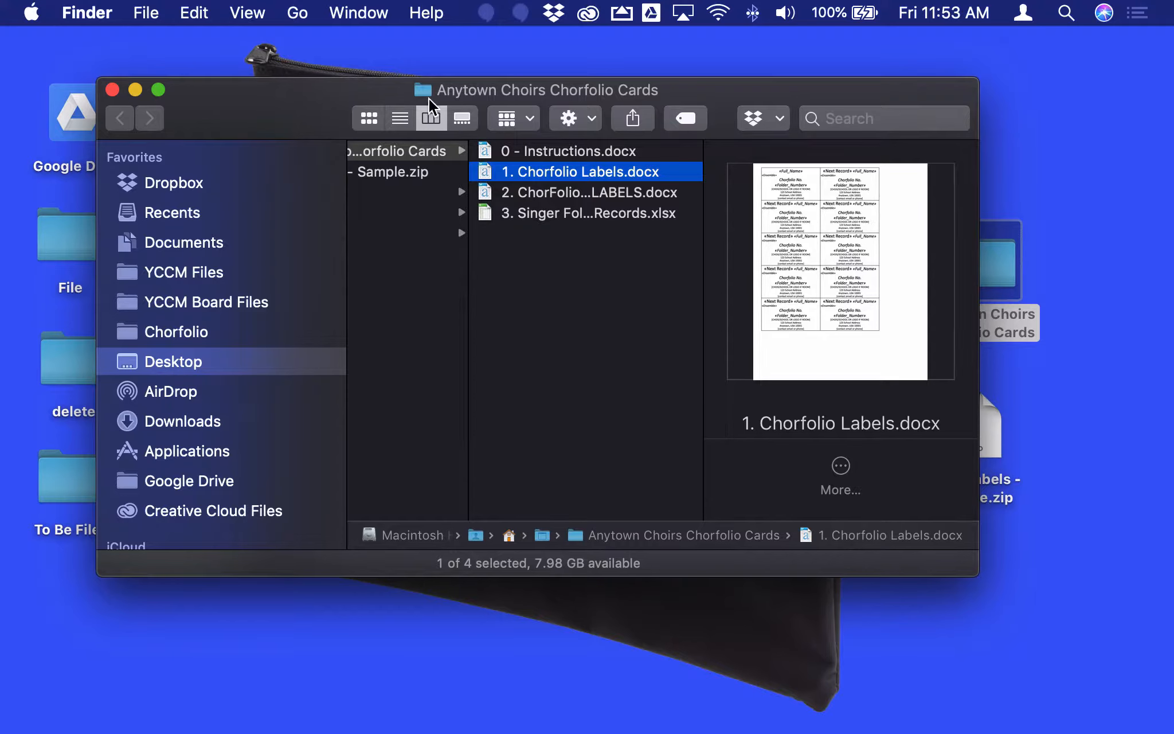
# Preview the EXTRA LABELS document, then select the Singer Folder Records spreadsheet to preview it.
pyautogui.click(552, 195)
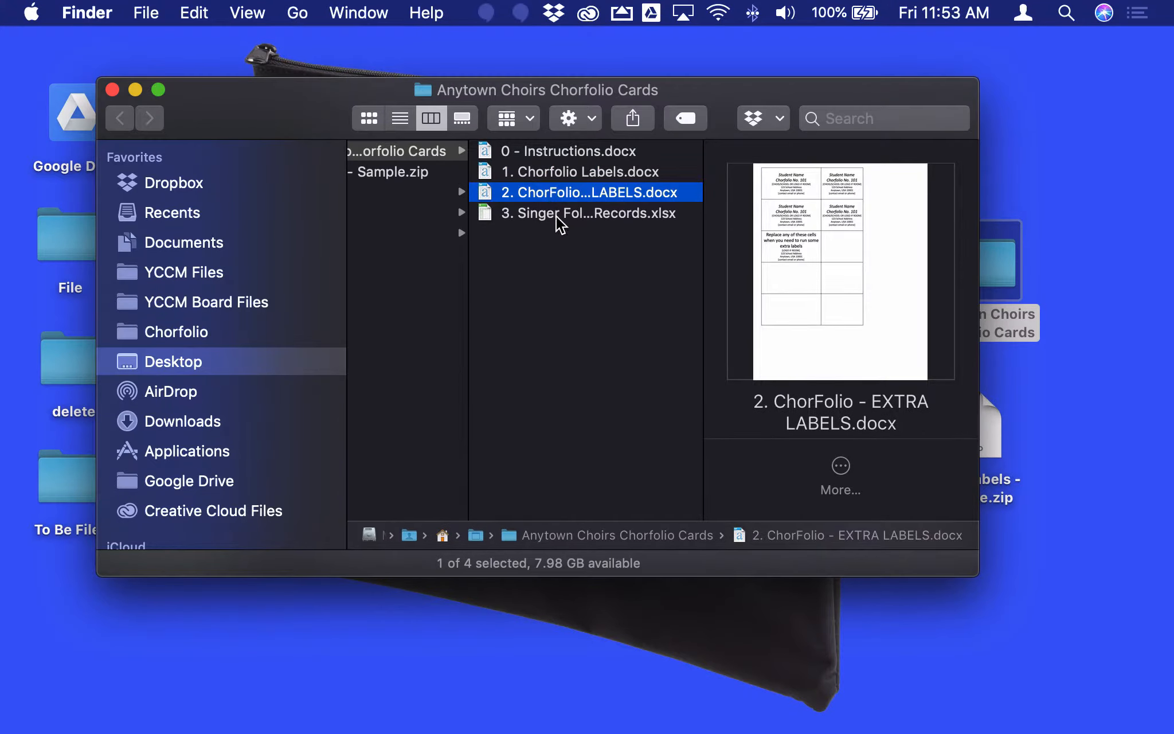
pyautogui.click(590, 212)
pyautogui.click(584, 212)
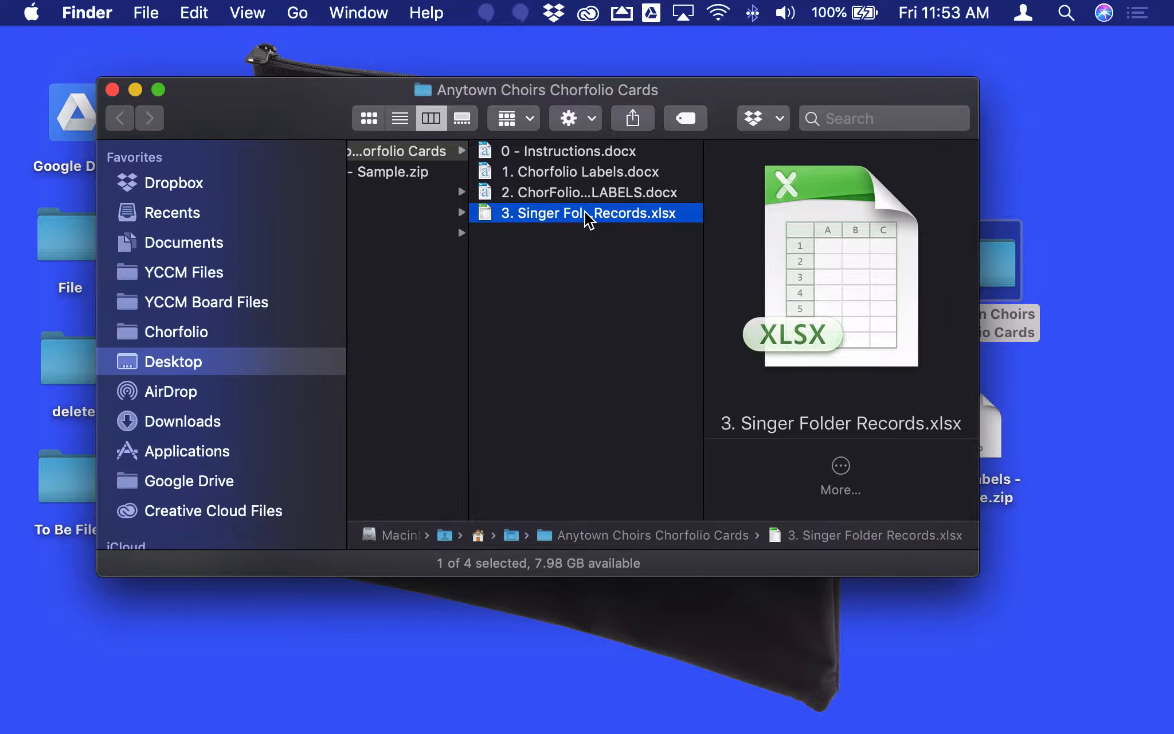
pyautogui.press('Escape')
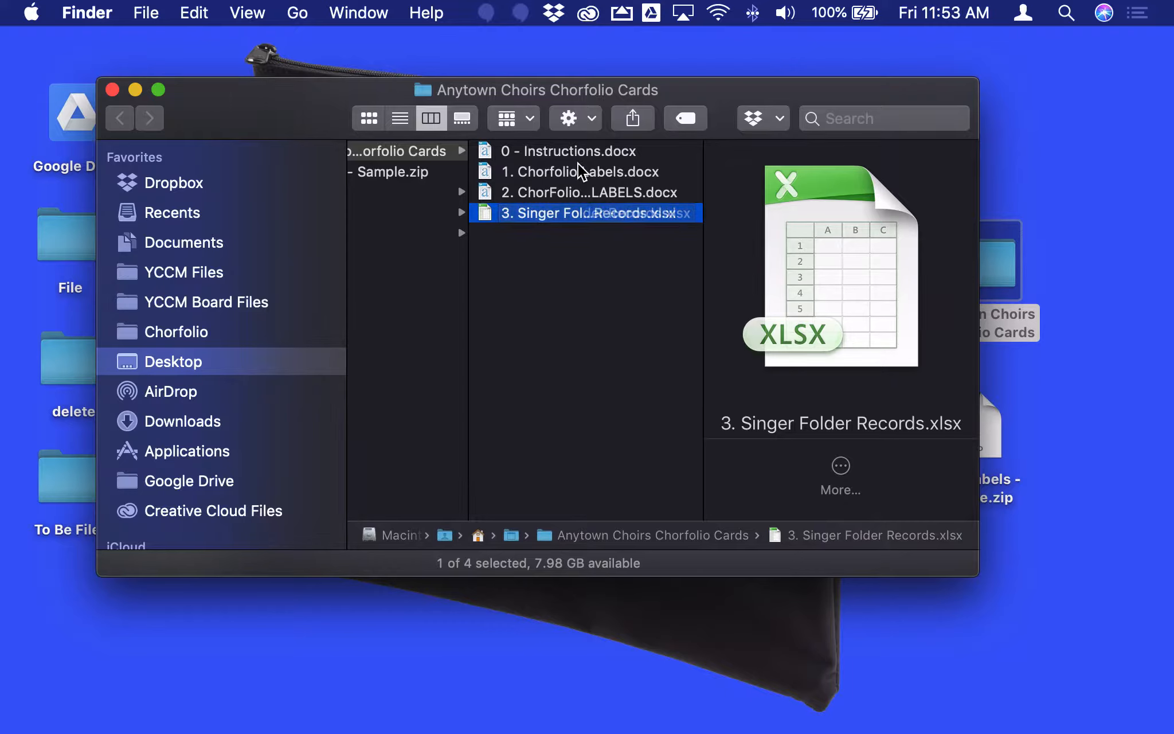
pyautogui.click(564, 242)
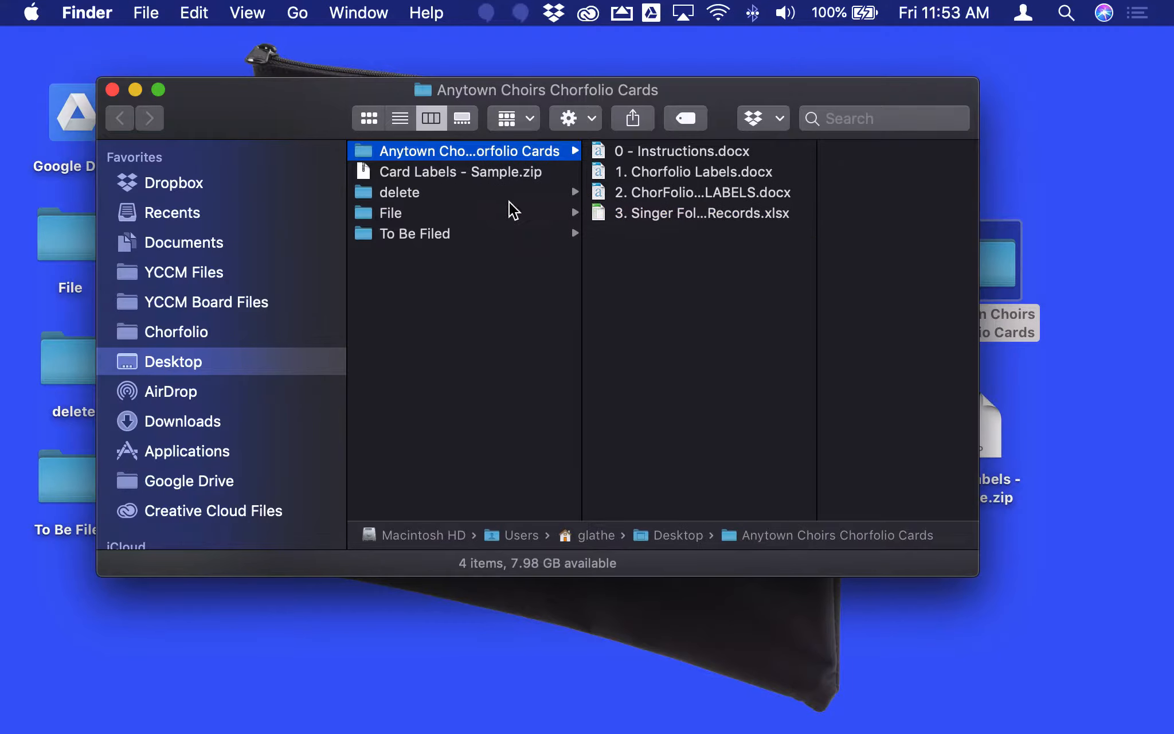
pyautogui.click(637, 218)
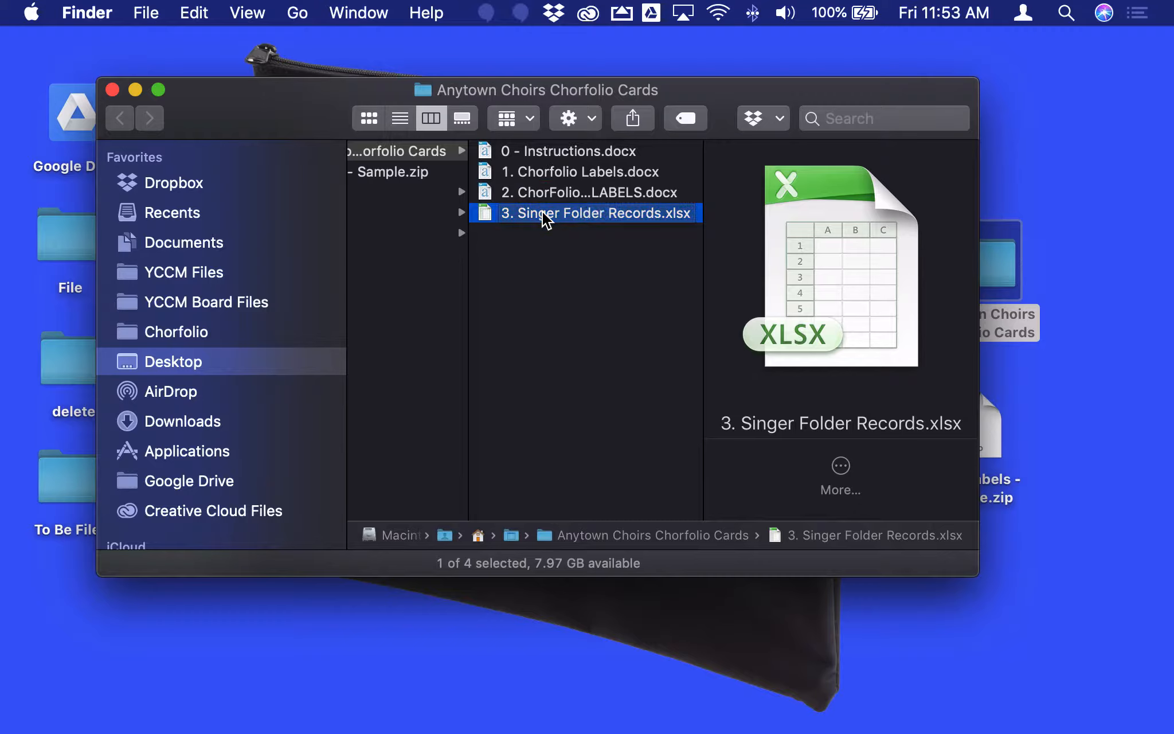
# Give the Singer Folder Records spreadsheet the new name '3. Singer Chorfolio Cards 2019-20'.
pyautogui.click(542, 216)
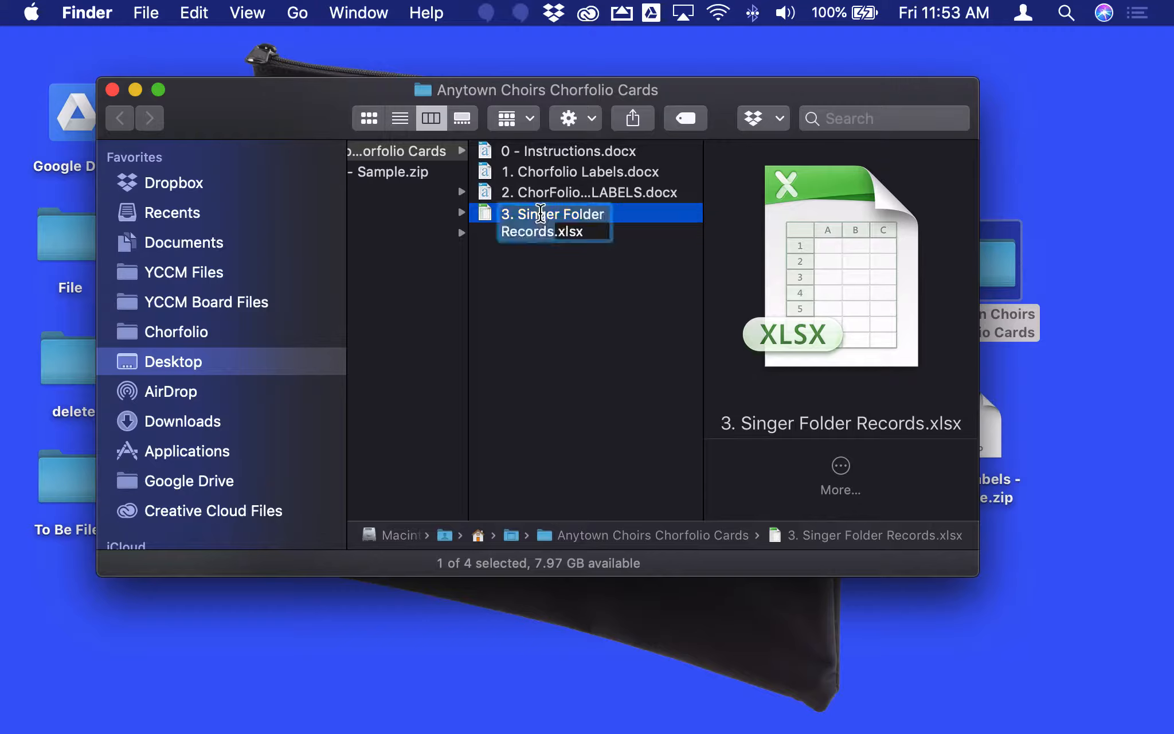
pyautogui.press('Return')
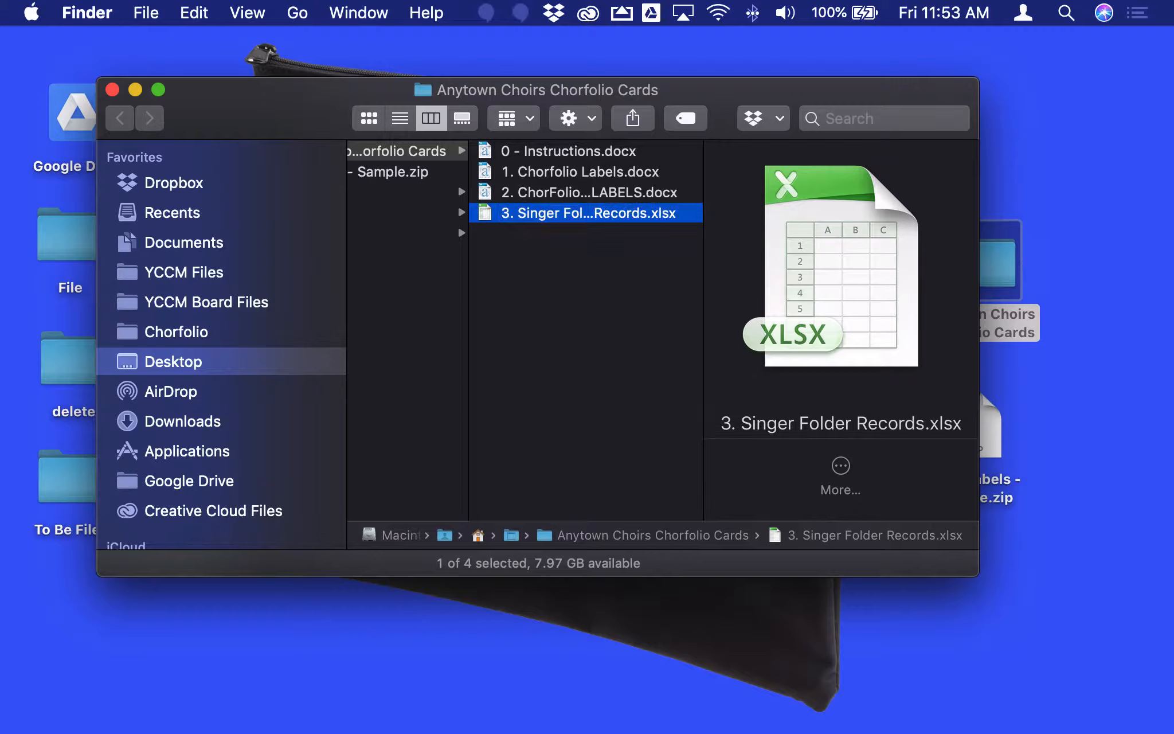
pyautogui.press('Return')
pyautogui.write('3. Sing')
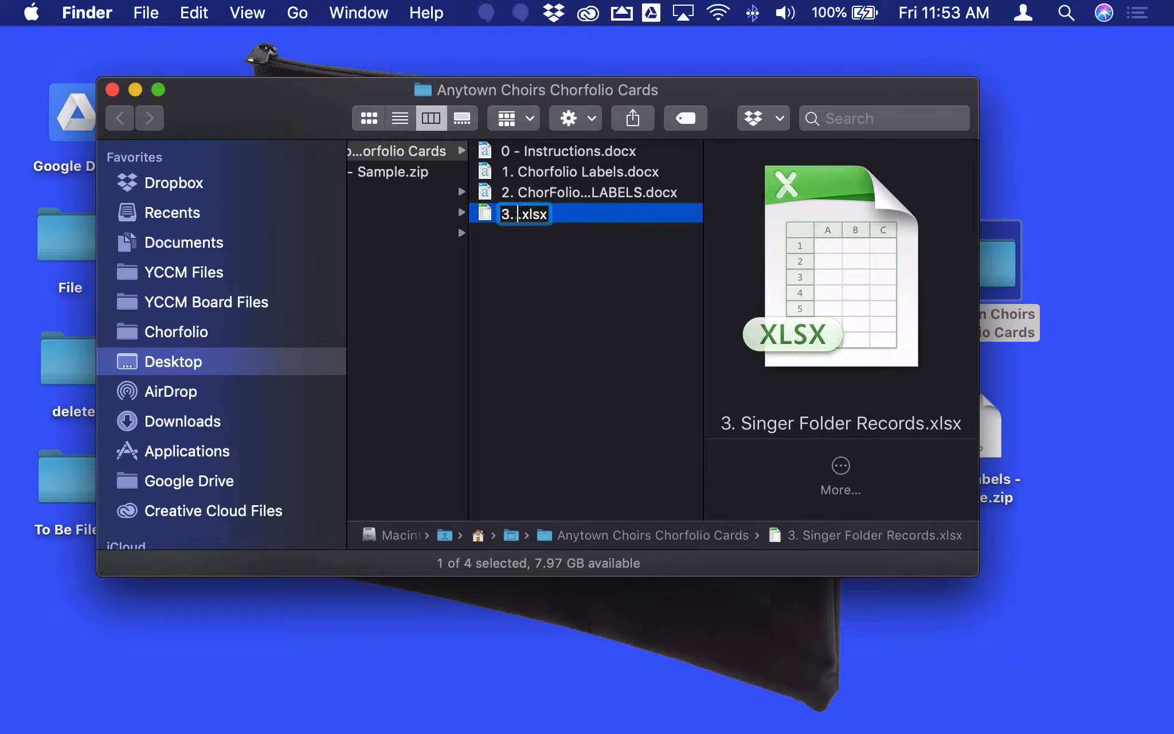
pyautogui.write('er Chorfo')
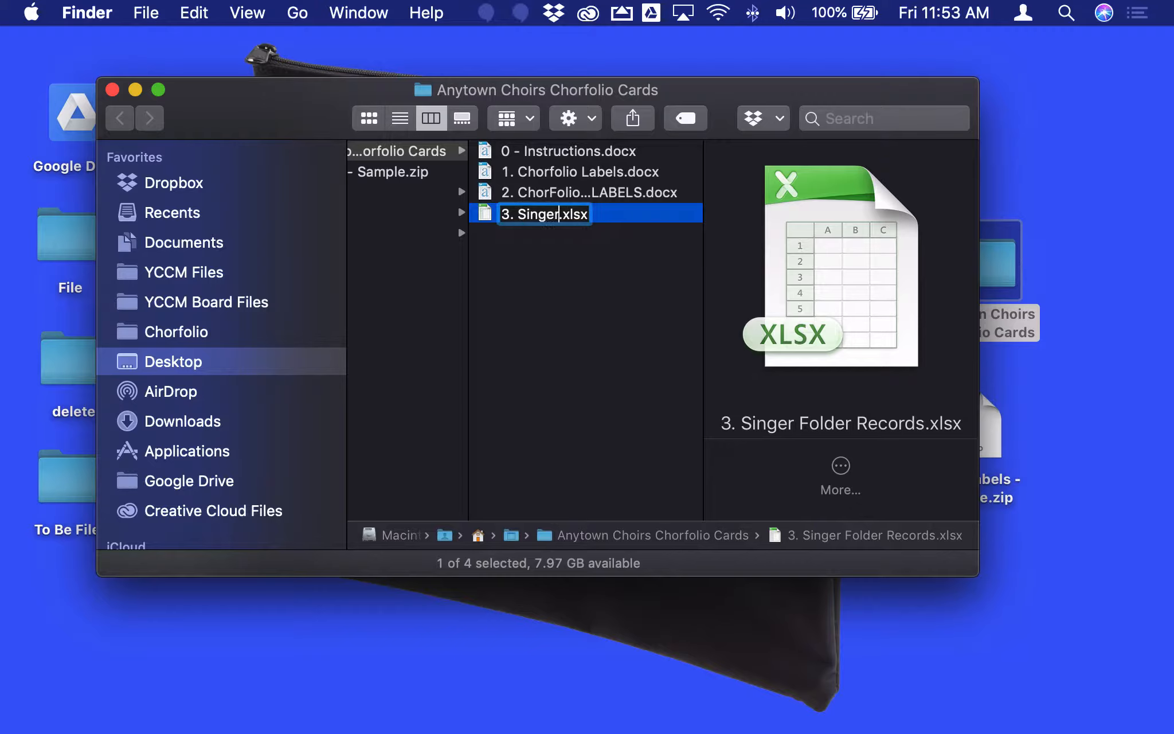
pyautogui.write('lio Card')
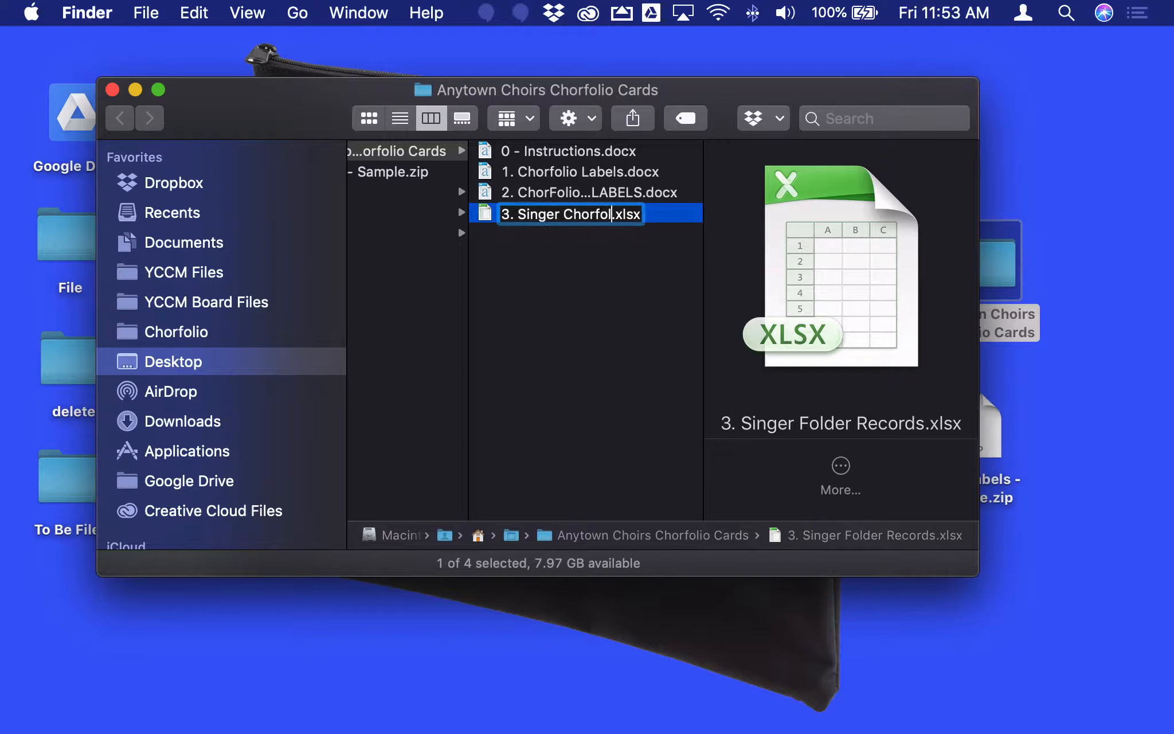
pyautogui.write('s 2019-')
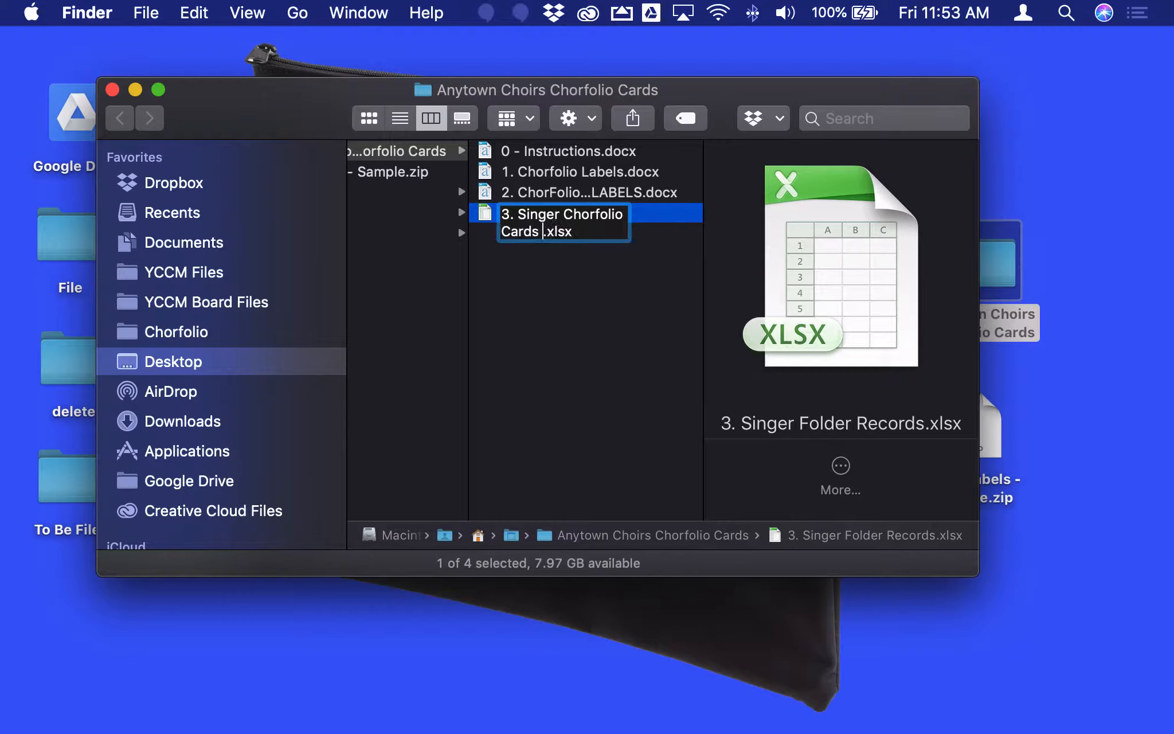
pyautogui.write('20')
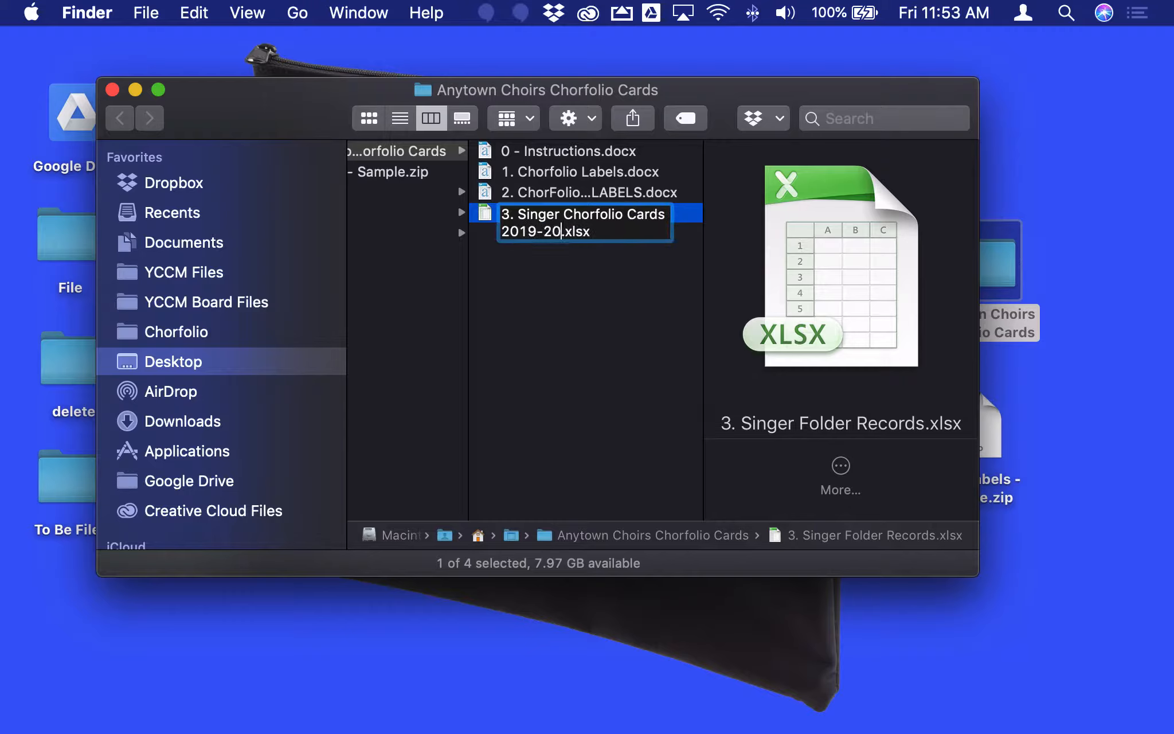
pyautogui.press('Return')
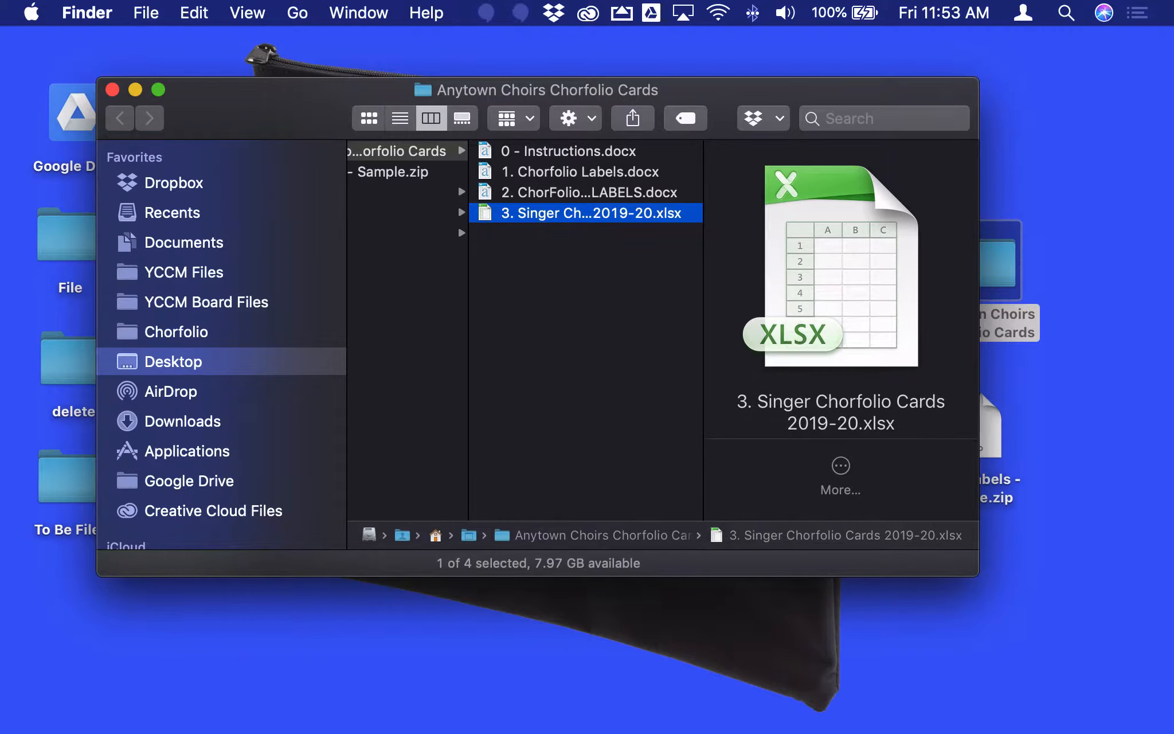
pyautogui.click(603, 280)
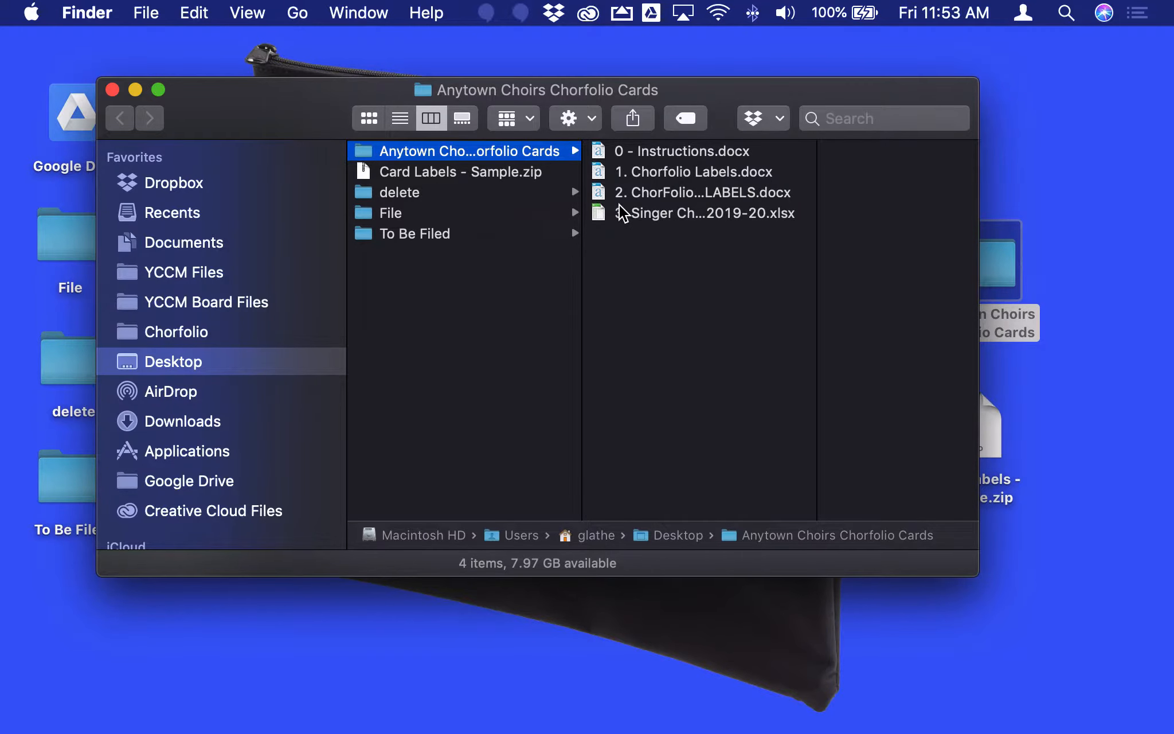
# Open the 2019-20 singer workbook in Excel and check the version under About Excel.
pyautogui.doubleClick(660, 214)
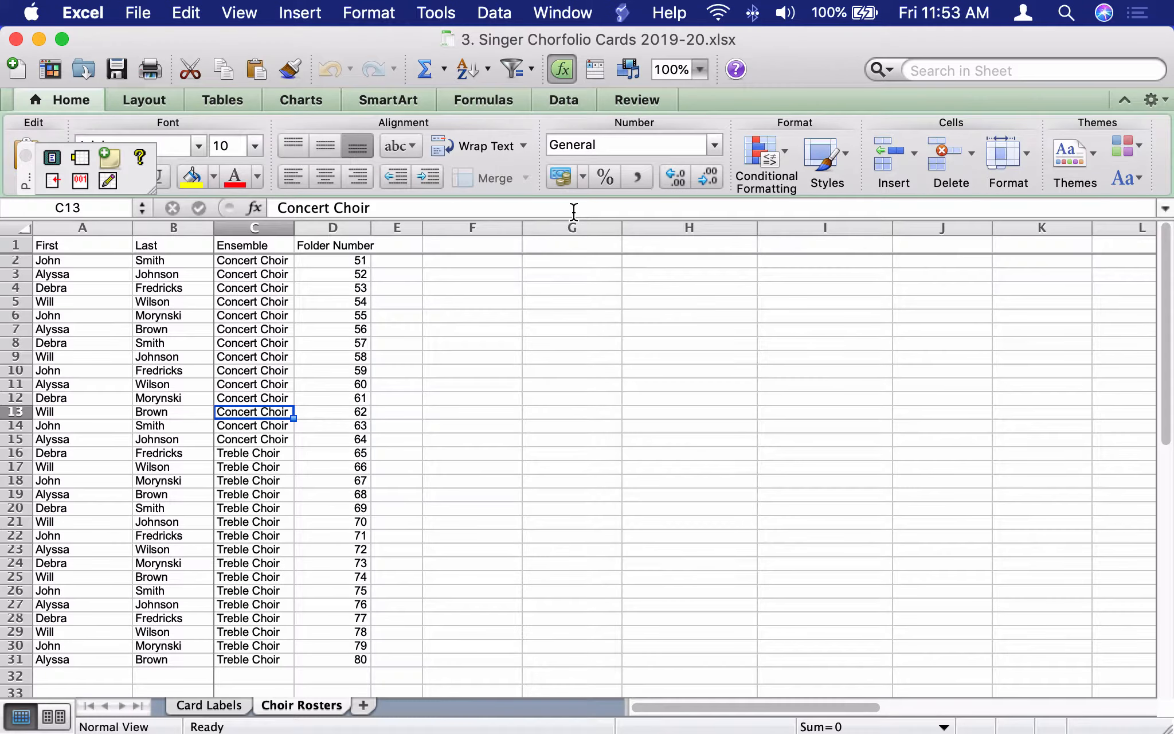
pyautogui.click(57, 9)
pyautogui.click(84, 38)
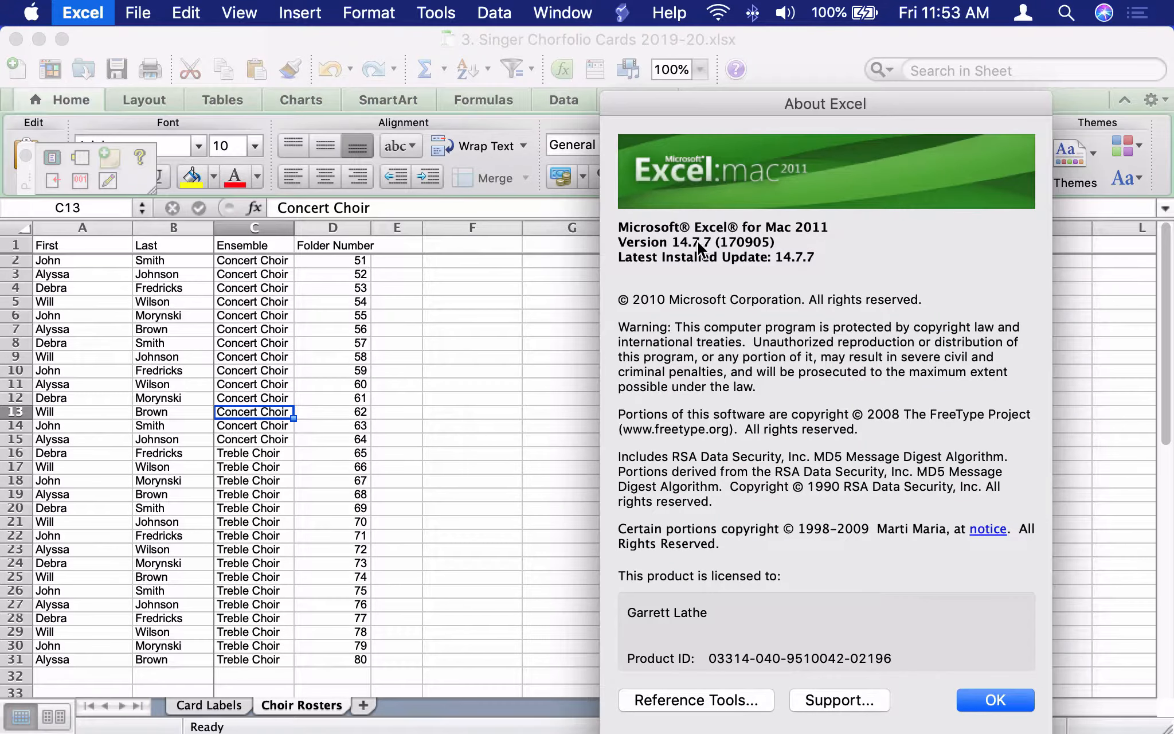
pyautogui.moveTo(740, 113); pyautogui.dragTo(659, 34)
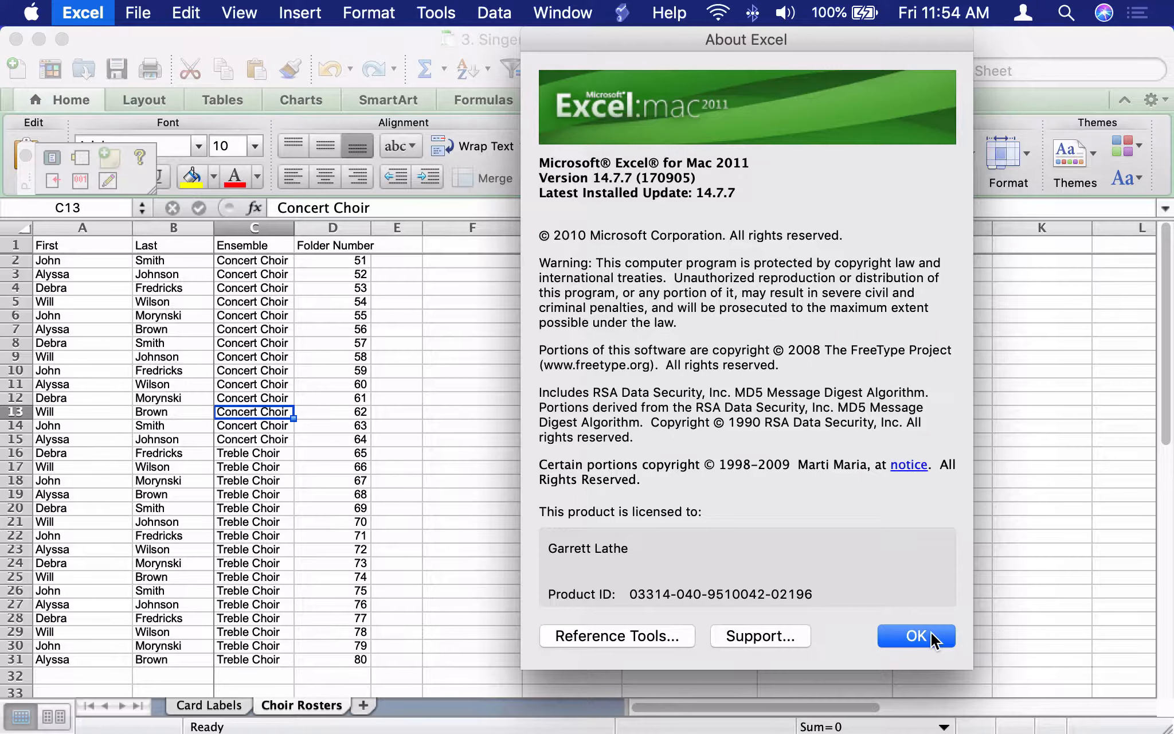
pyautogui.click(916, 635)
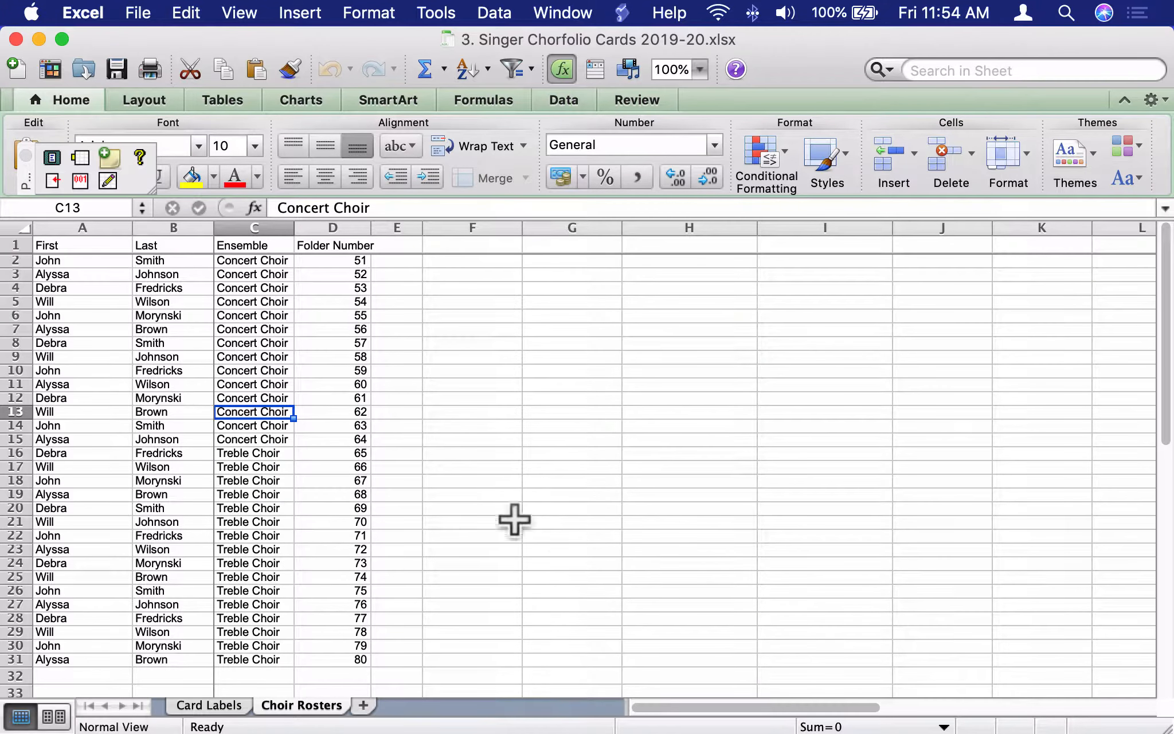
pyautogui.click(212, 705)
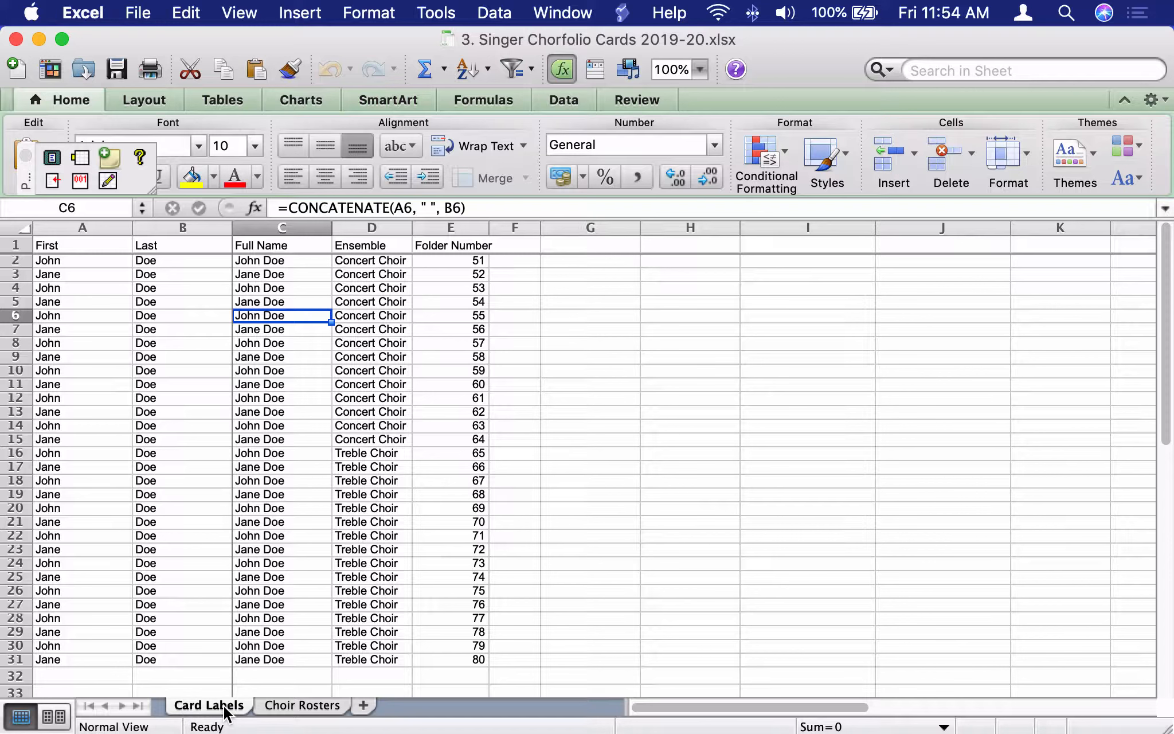
pyautogui.click(56, 250)
pyautogui.moveTo(56, 251); pyautogui.dragTo(413, 252)
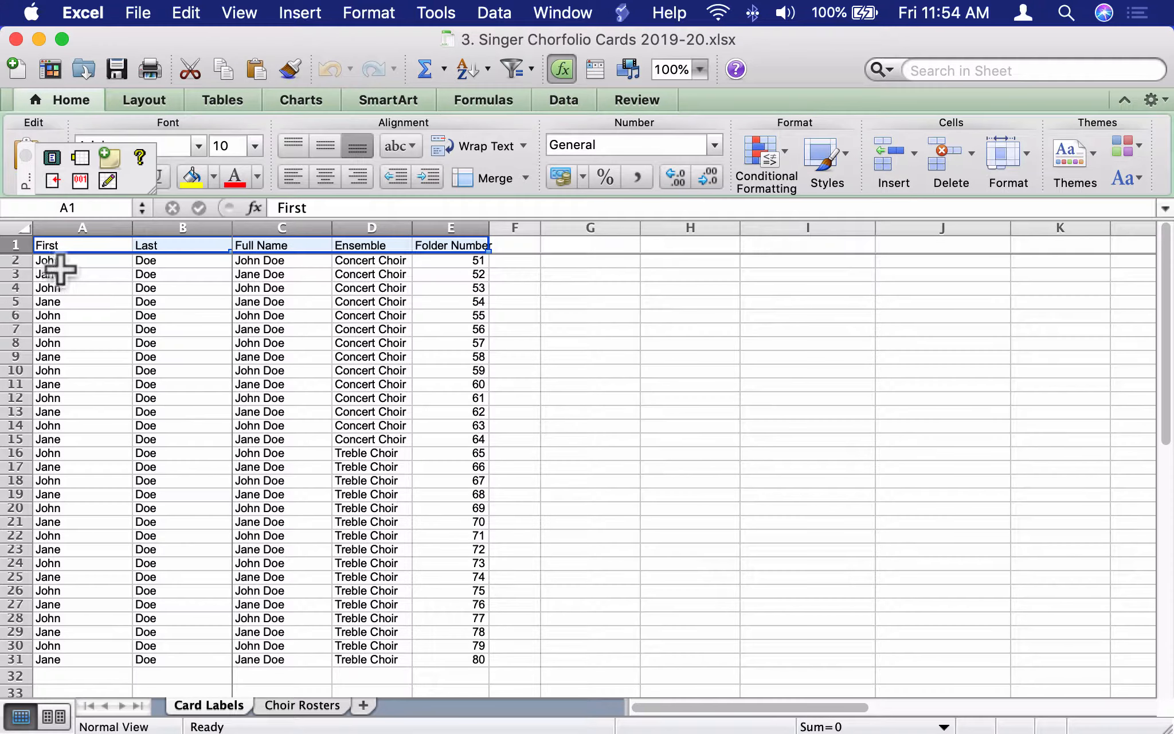
pyautogui.moveTo(50, 263); pyautogui.dragTo(93, 588)
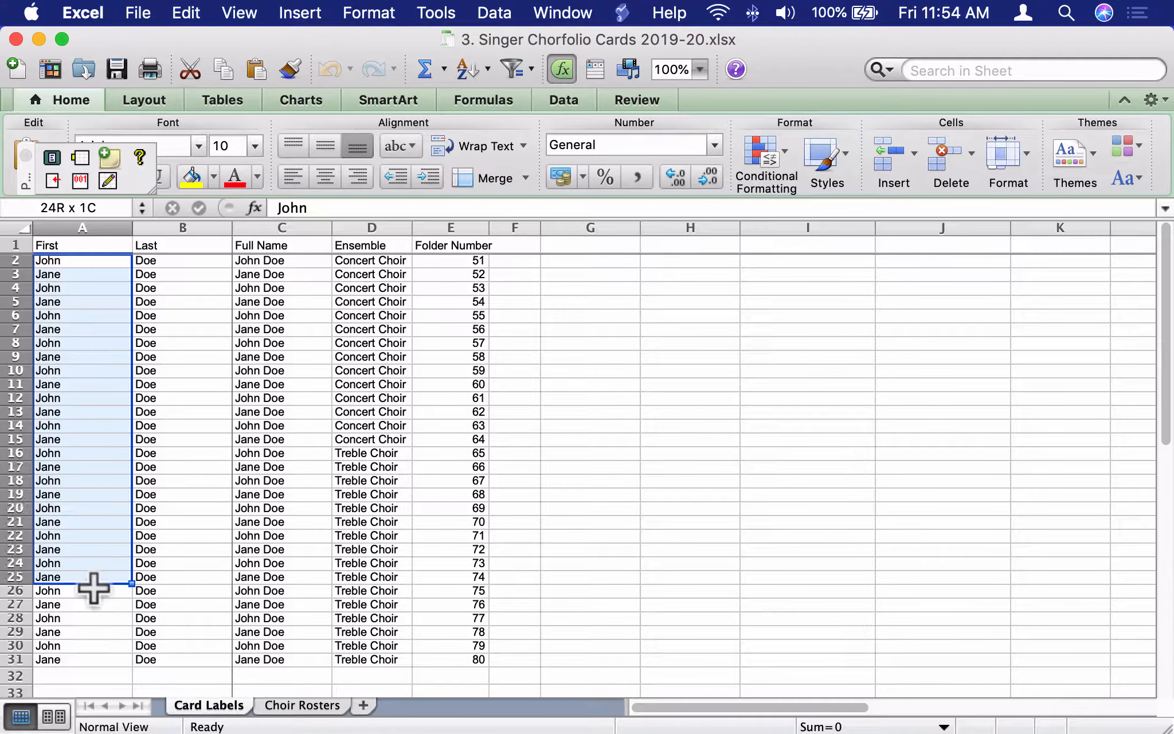
pyautogui.click(76, 252)
pyautogui.moveTo(77, 254); pyautogui.dragTo(479, 250)
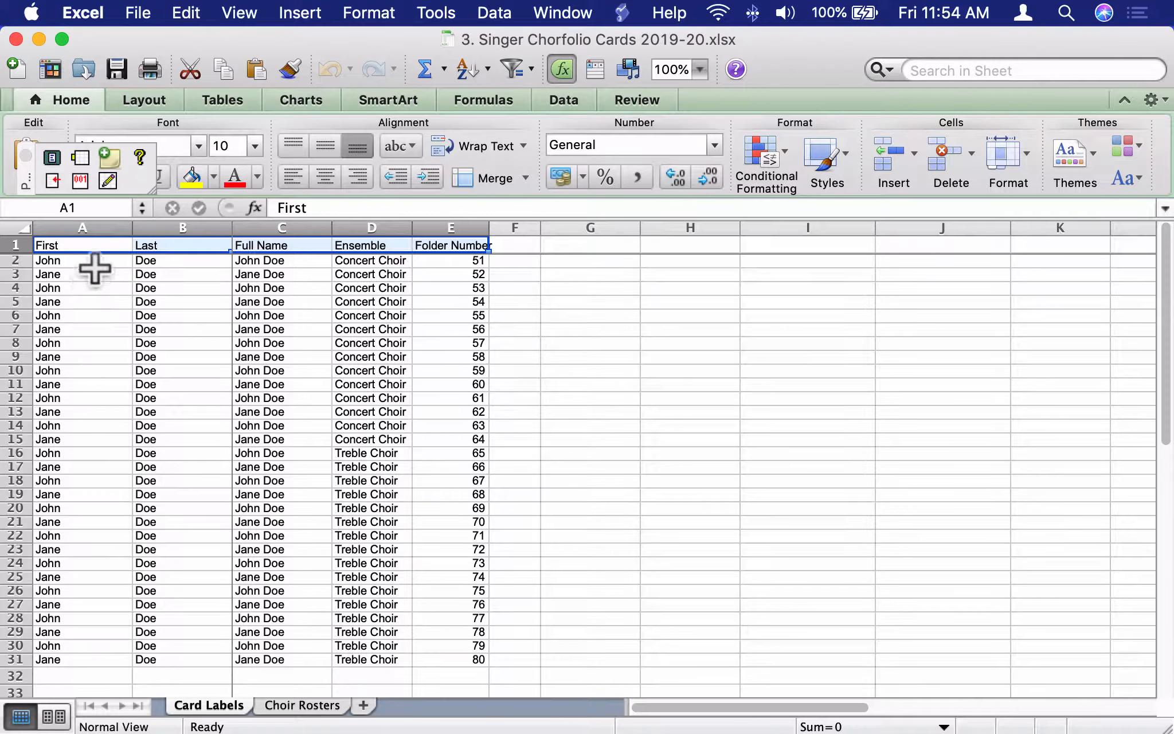
pyautogui.press('Down')
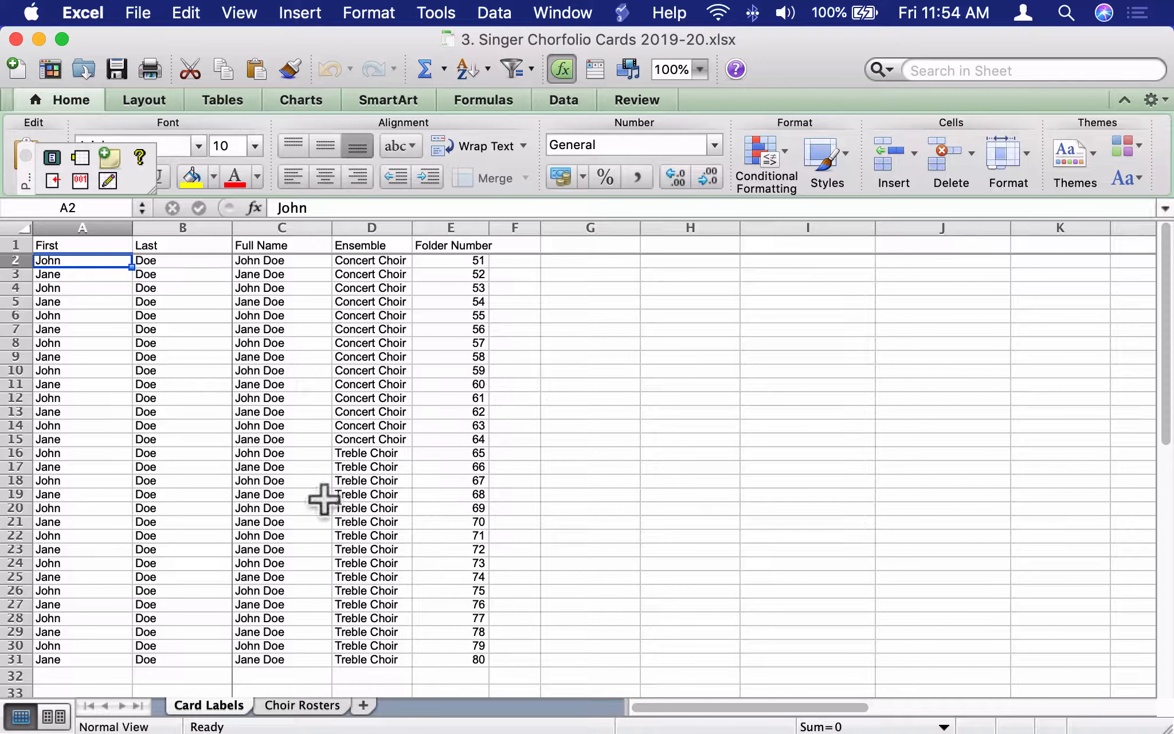
pyautogui.click(303, 706)
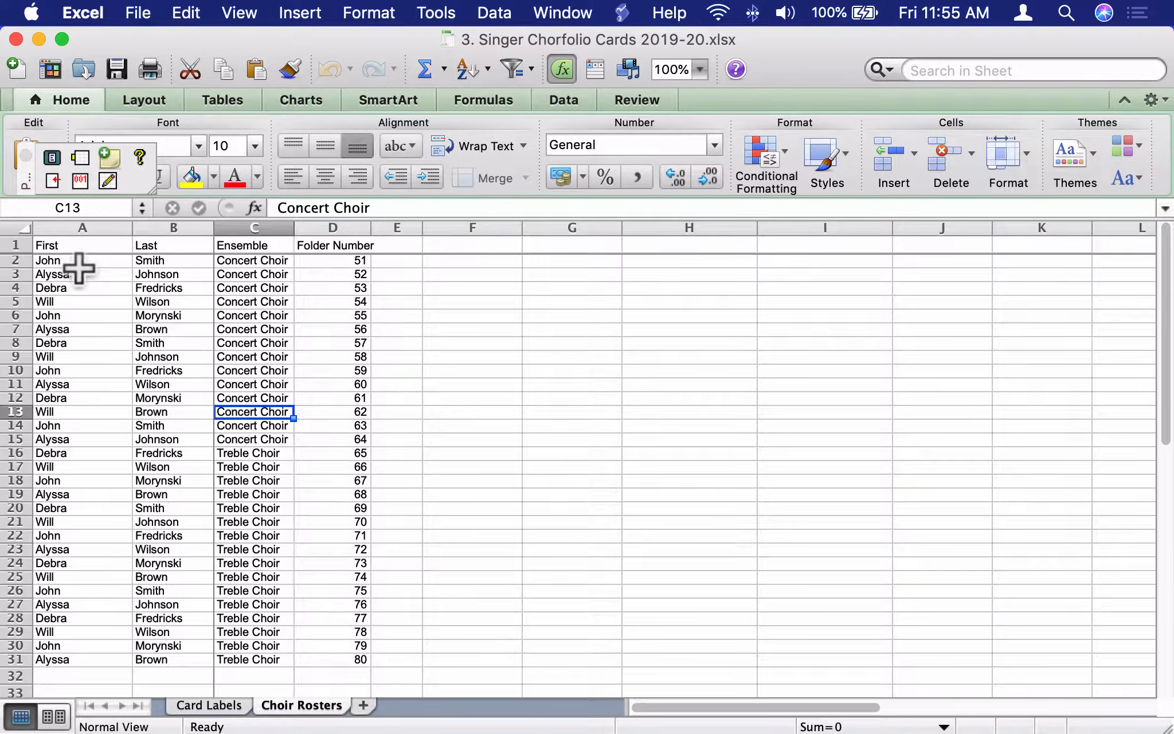
# Copy the singers' first and last names in A2:B31 from the roster sheet.
pyautogui.click(79, 248)
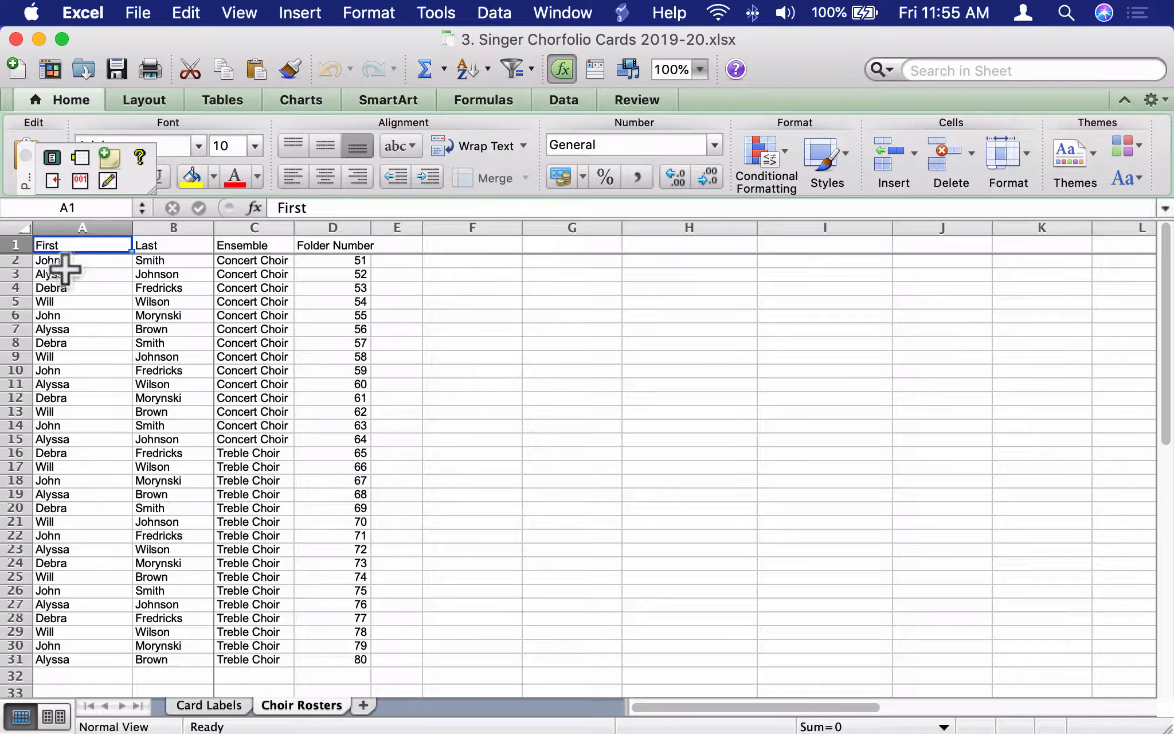
pyautogui.press('Down')
pyautogui.moveTo(65, 269); pyautogui.dragTo(193, 667)
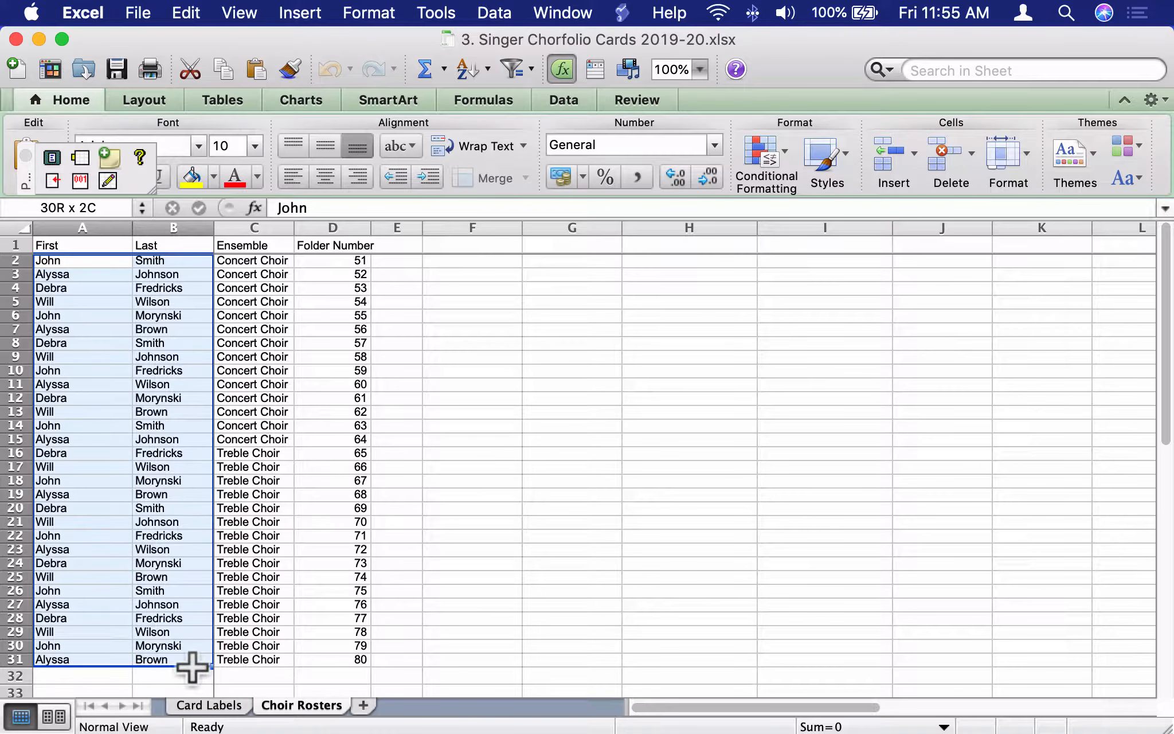
pyautogui.rightClick(113, 319)
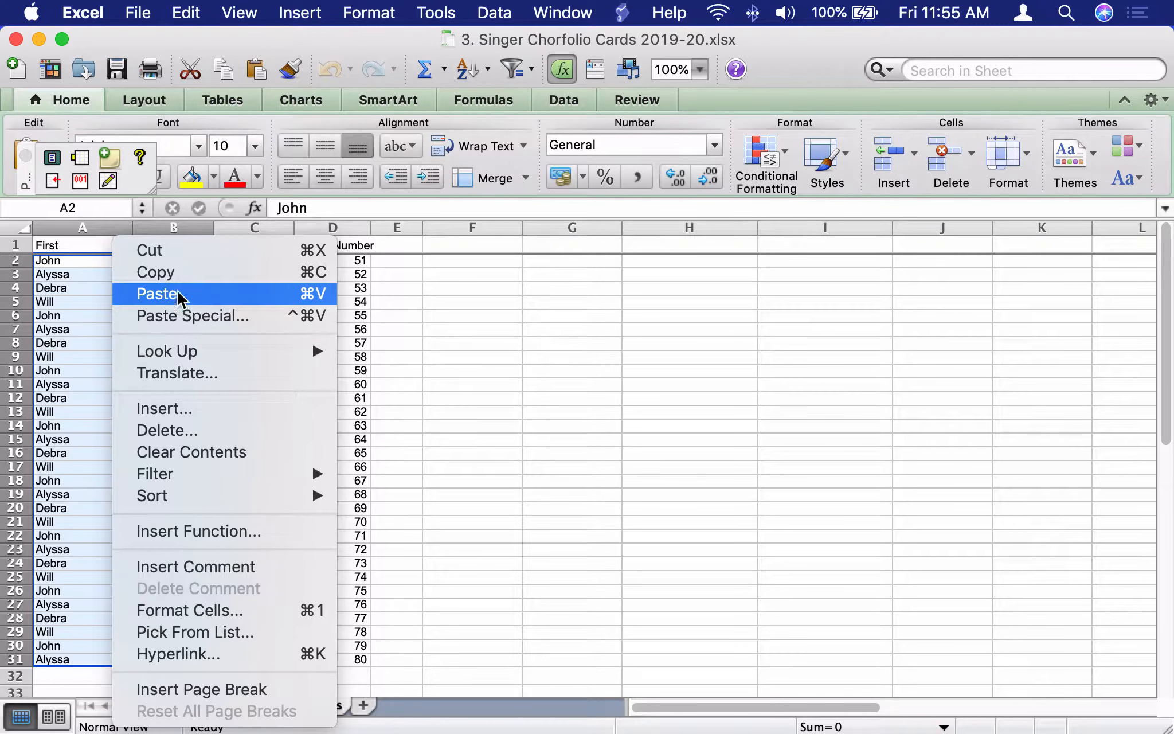
pyautogui.click(155, 272)
# Paste the names at A2 on the Card Labels sheet and check the Full Name formulas in column C.
pyautogui.click(210, 706)
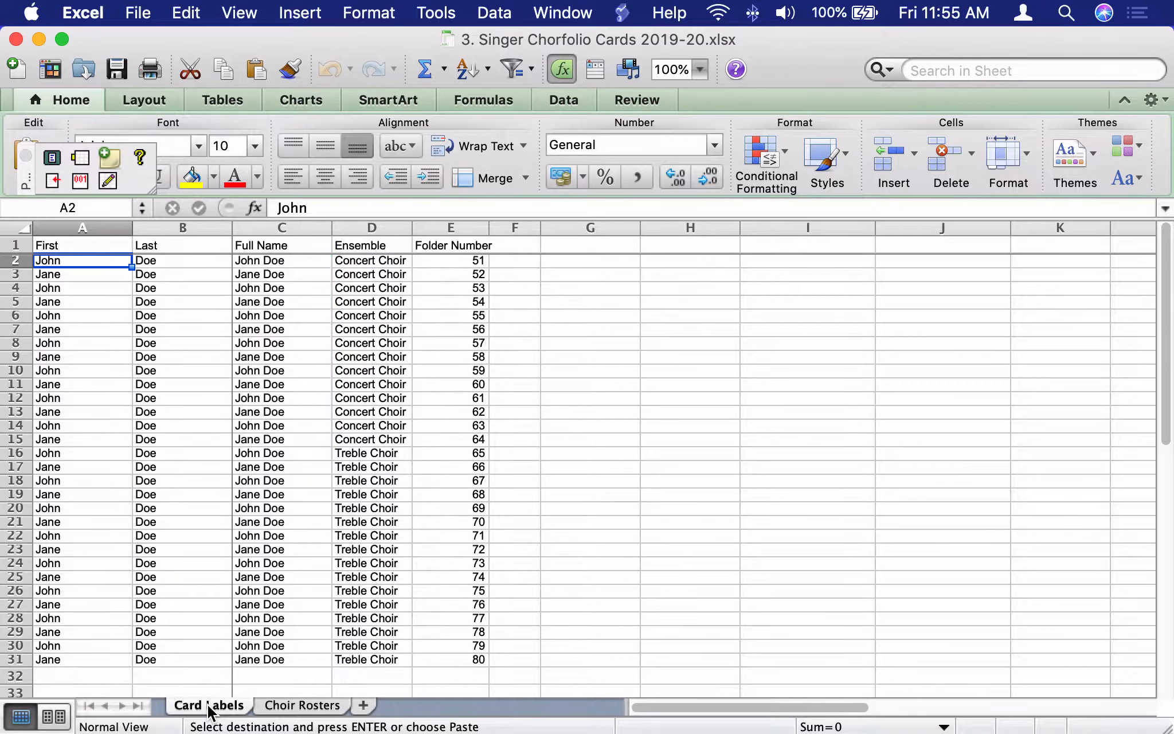
pyautogui.rightClick(84, 270)
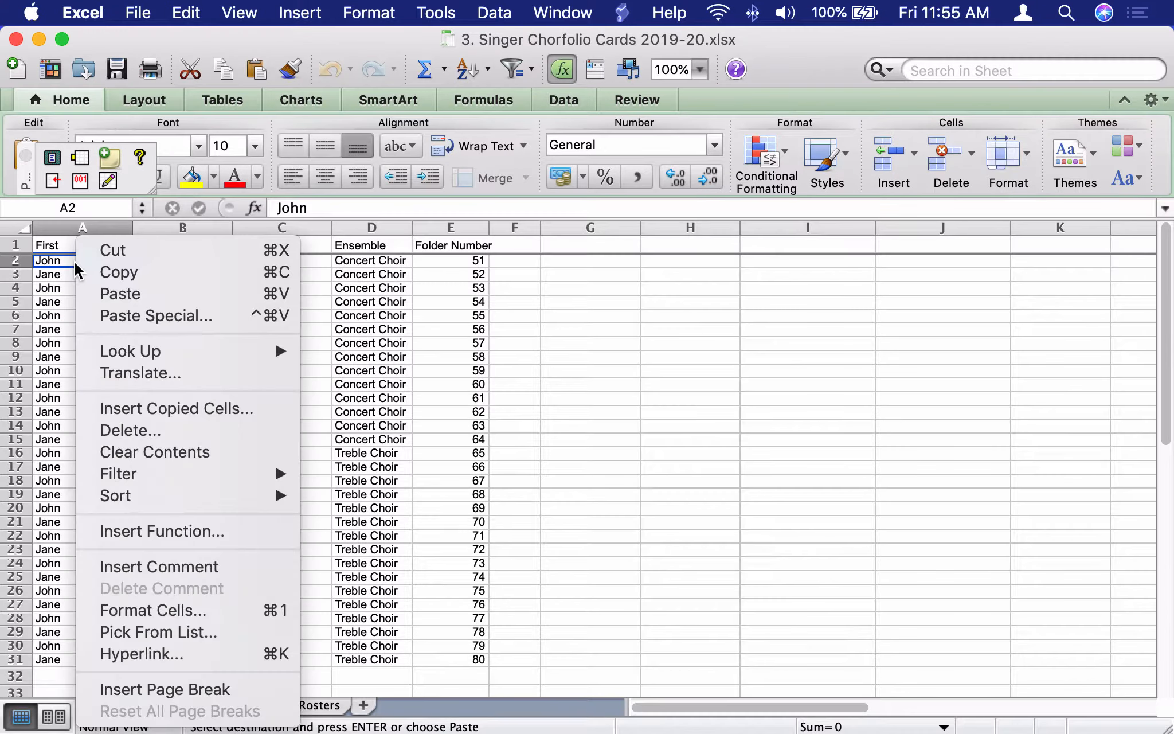
pyautogui.click(118, 299)
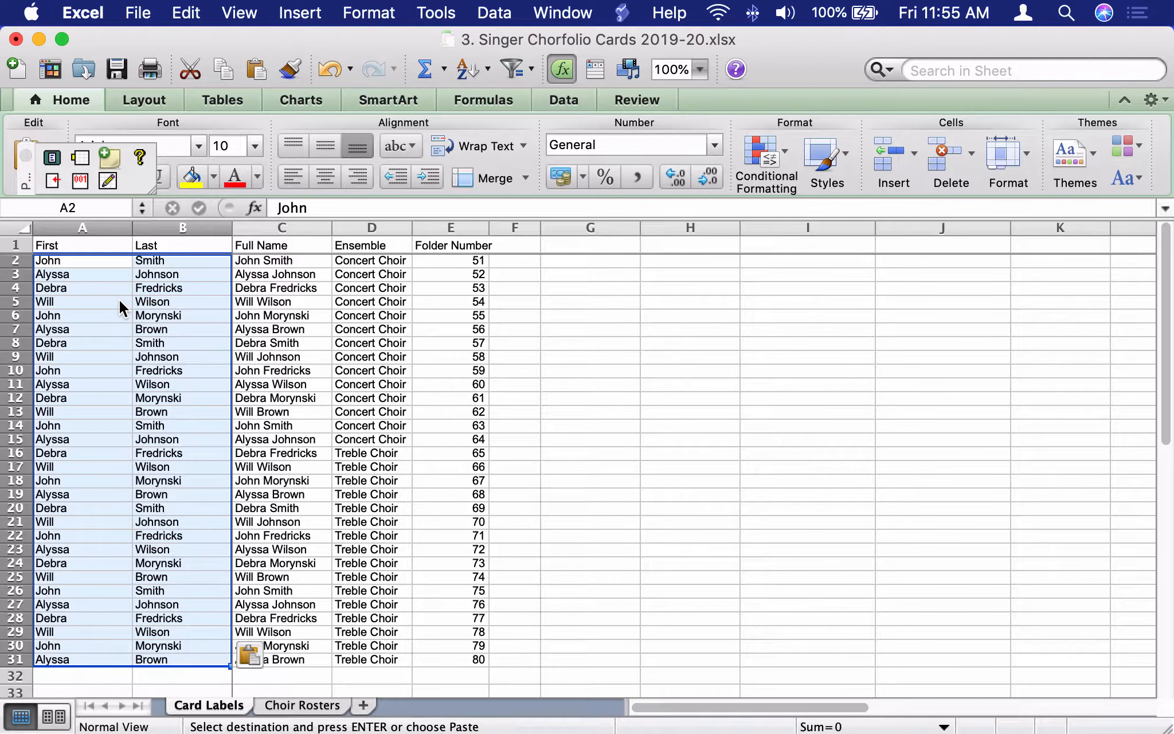
pyautogui.moveTo(267, 260); pyautogui.dragTo(292, 665)
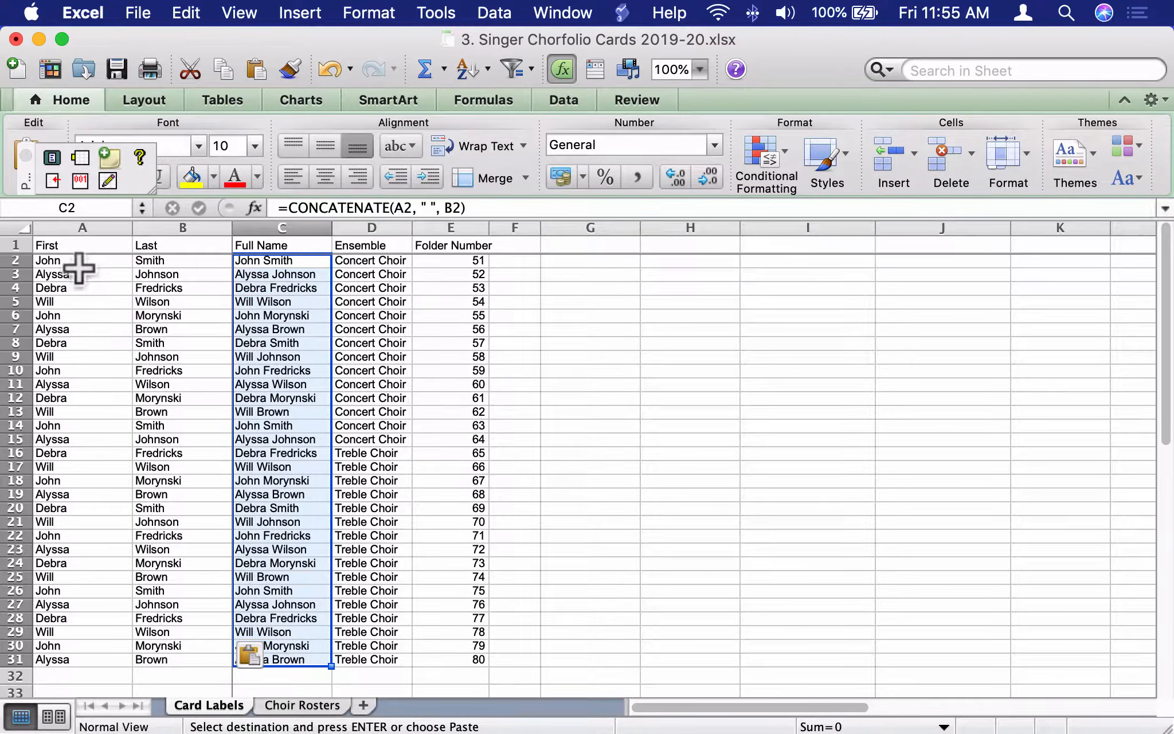
pyautogui.click(281, 262)
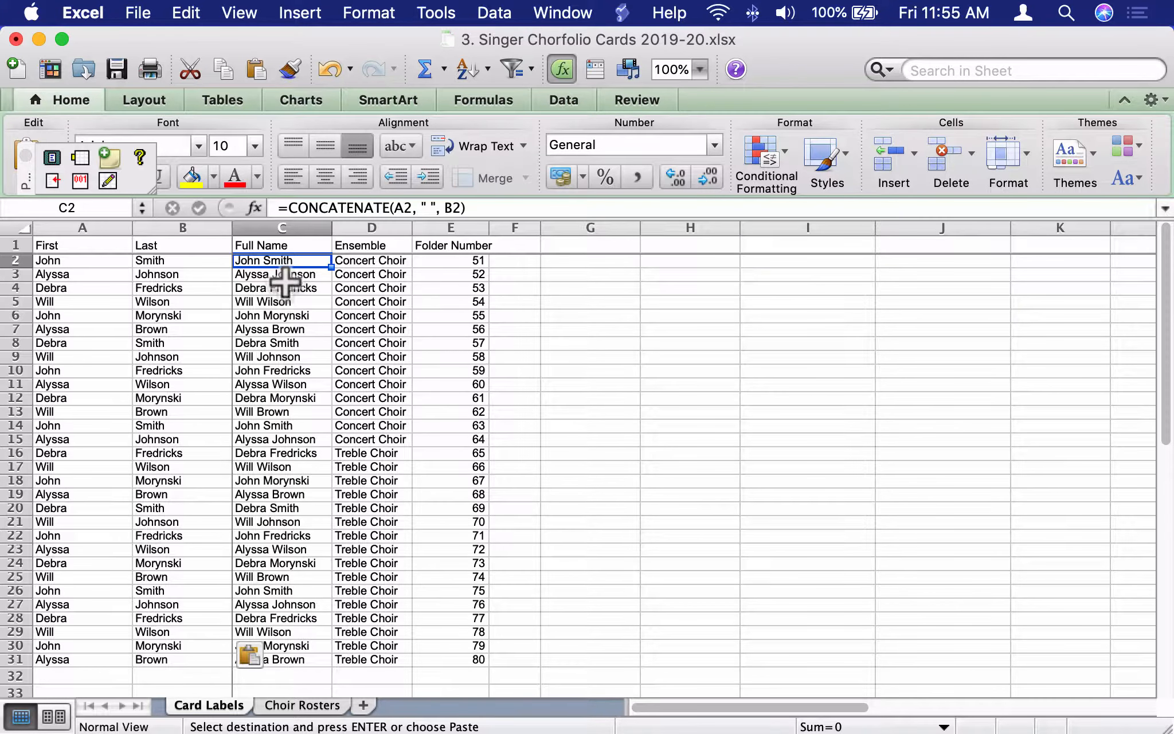
pyautogui.click(289, 706)
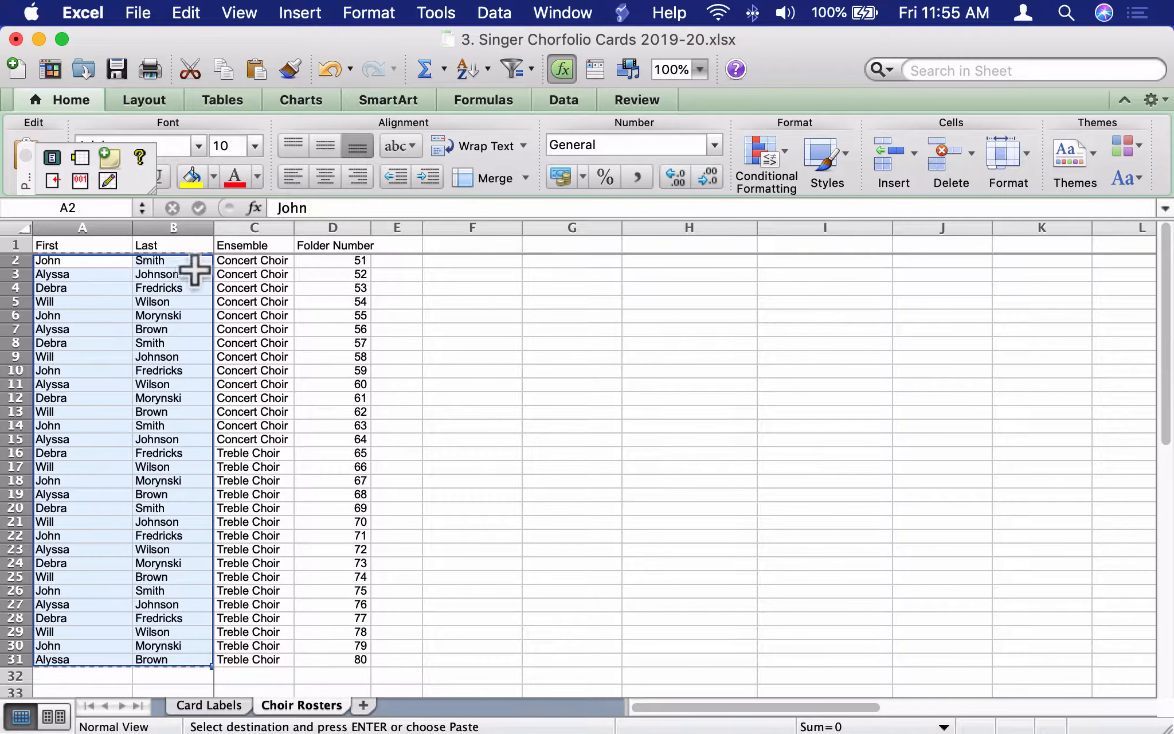
pyautogui.click(427, 399)
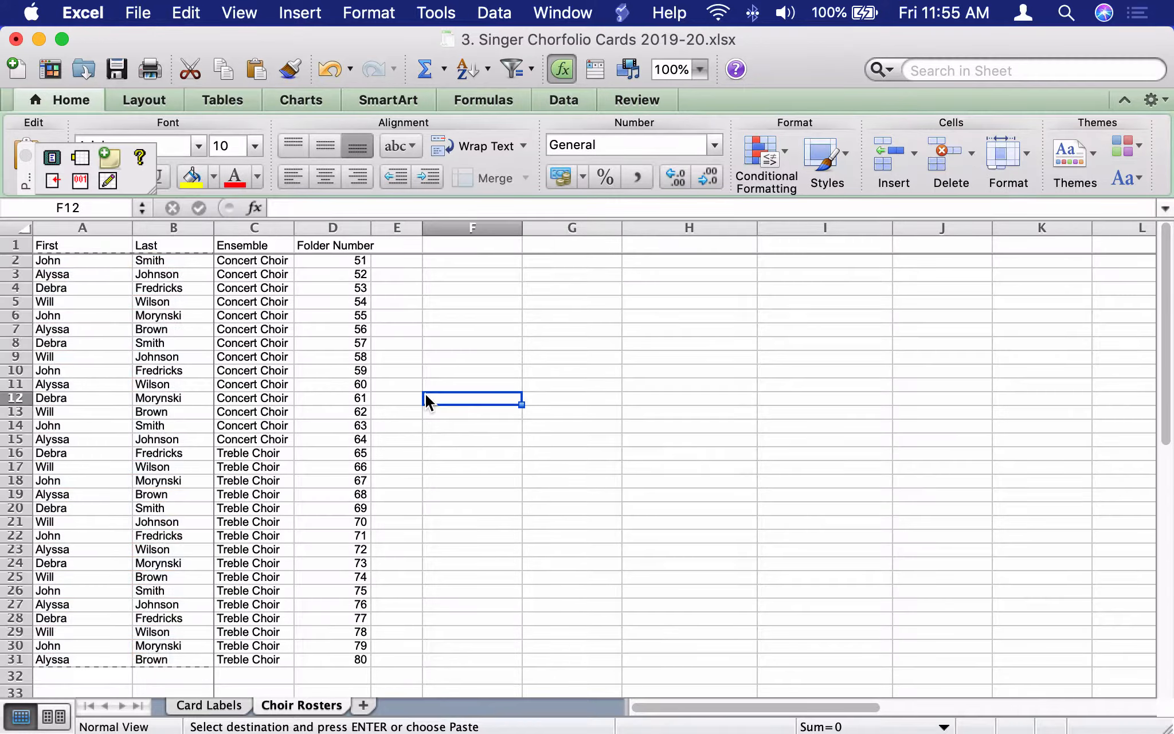
pyautogui.click(179, 384)
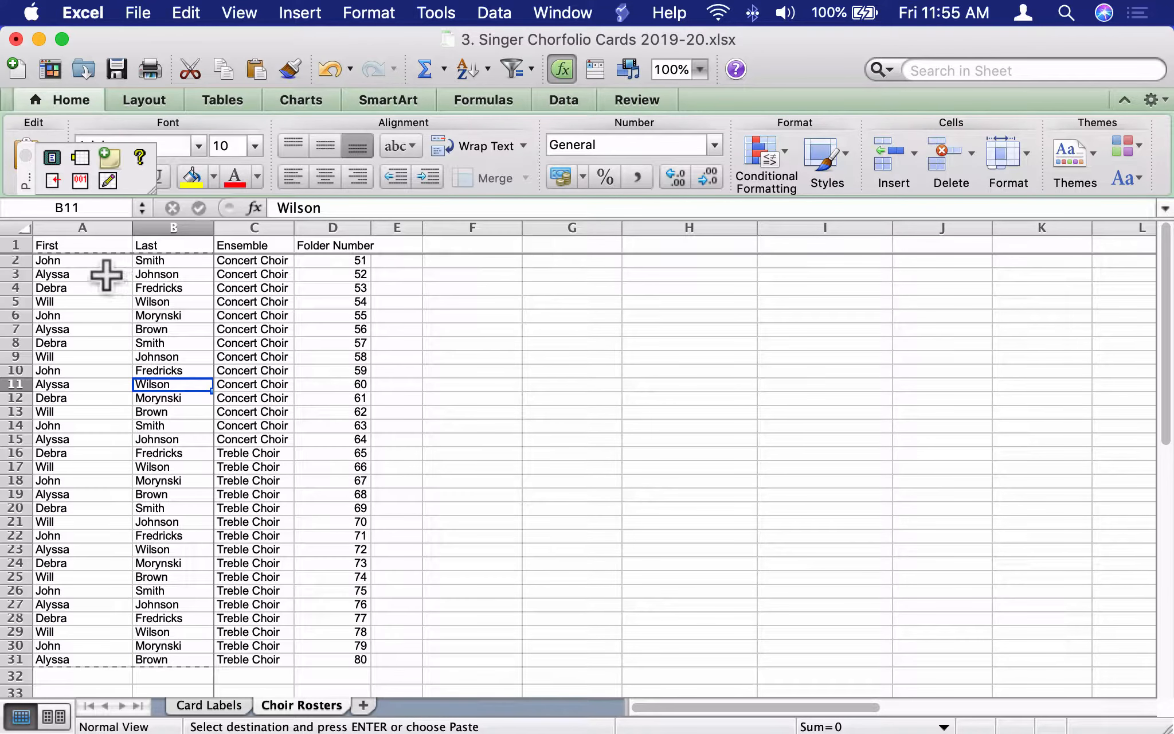
pyautogui.moveTo(103, 261); pyautogui.dragTo(100, 671)
pyautogui.press('super+c')
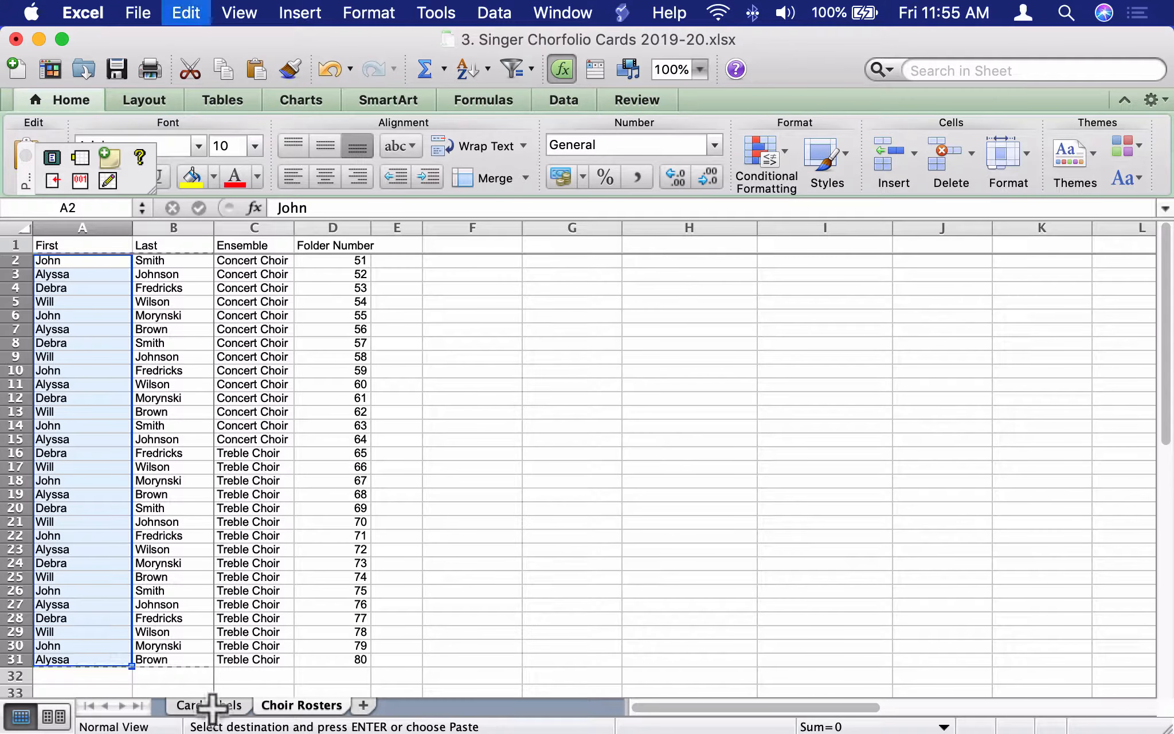
pyautogui.click(210, 706)
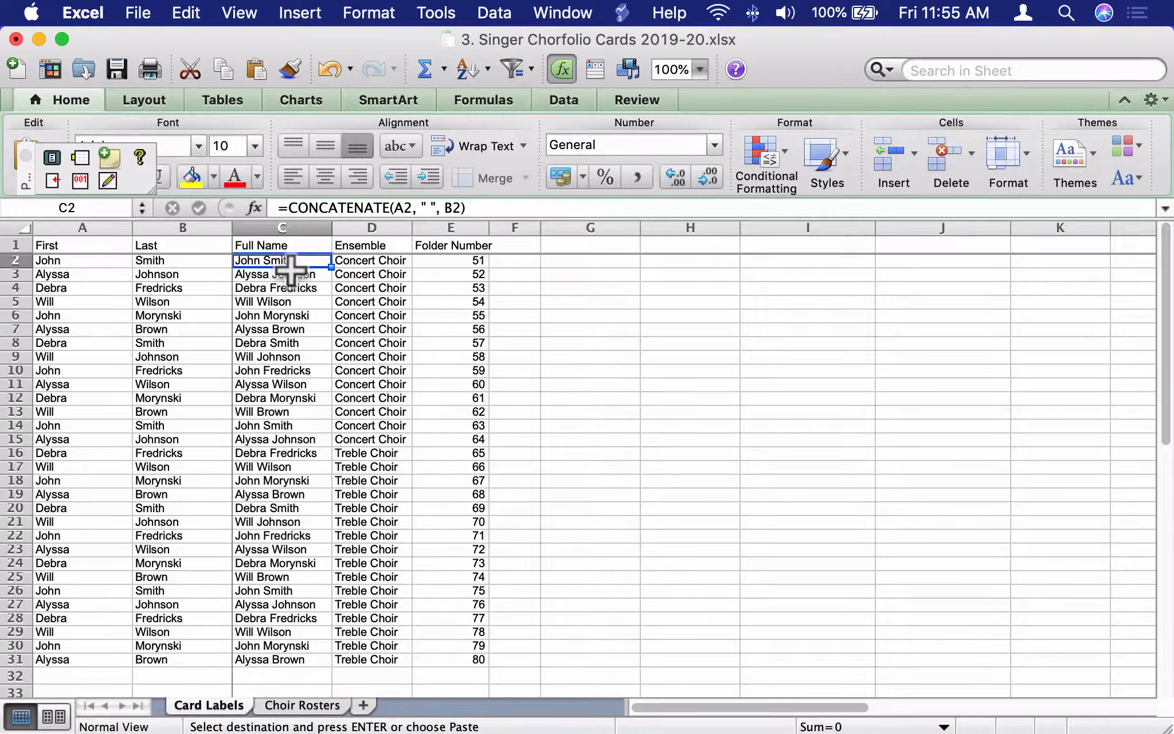
pyautogui.press('super+v')
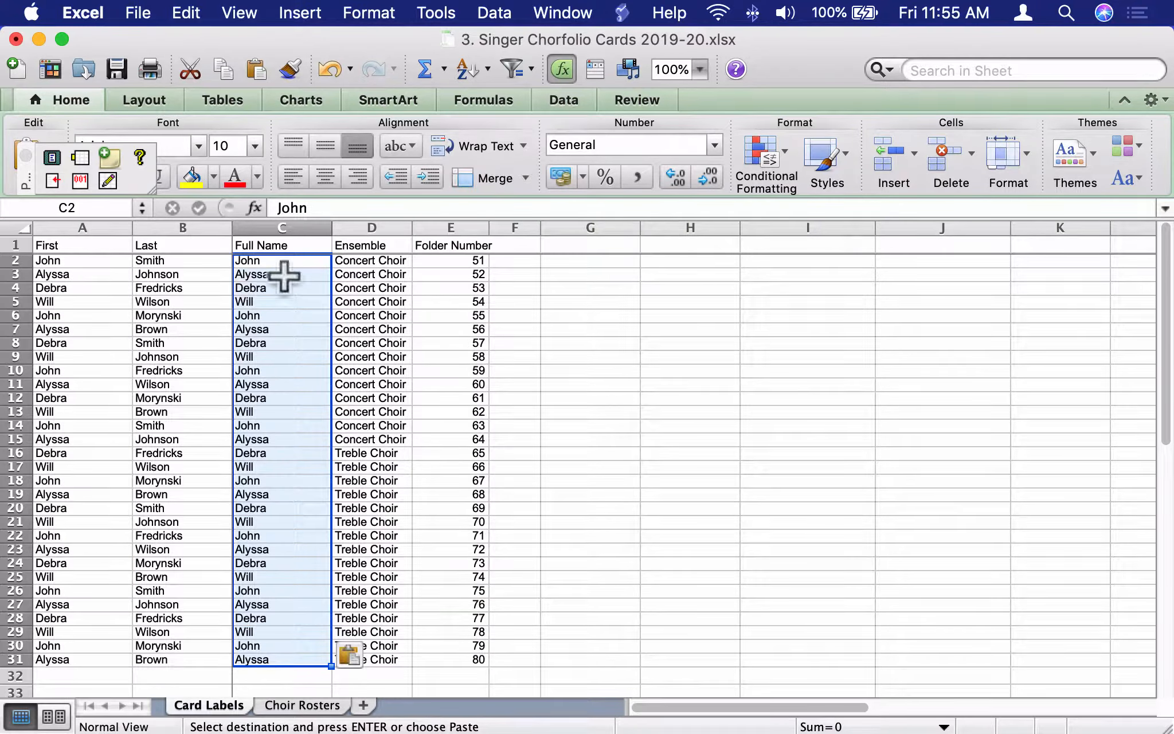
pyautogui.press('super+z')
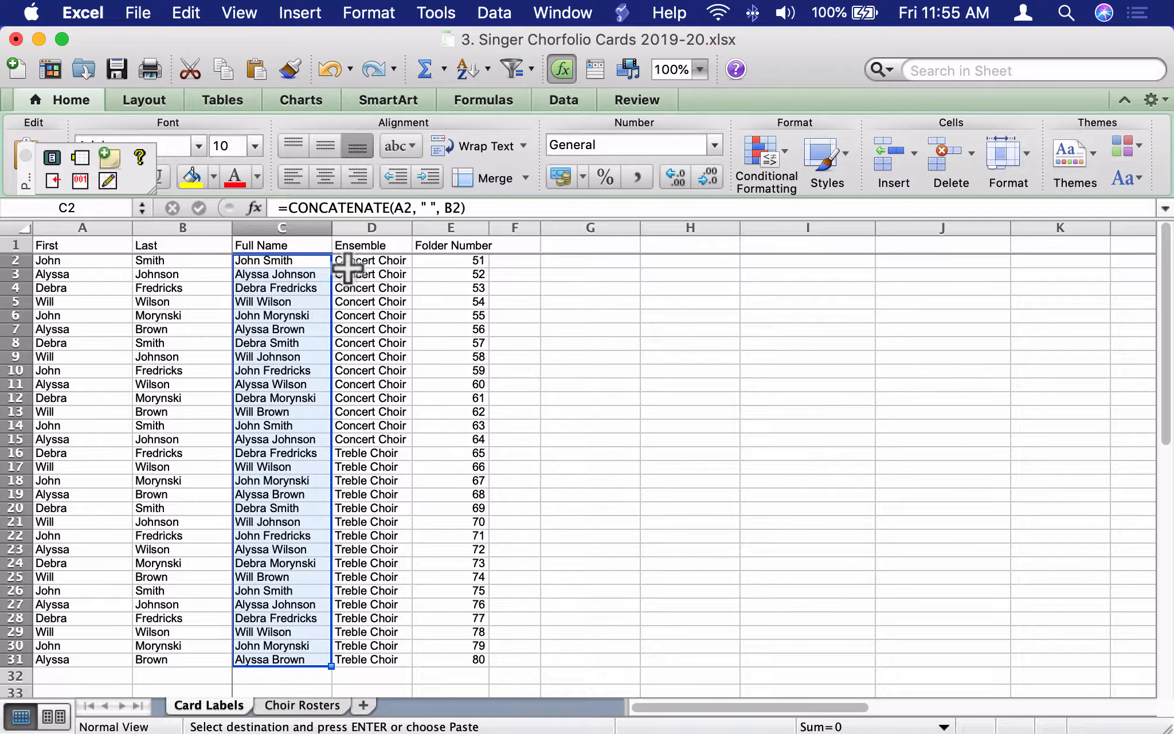
pyautogui.click(310, 260)
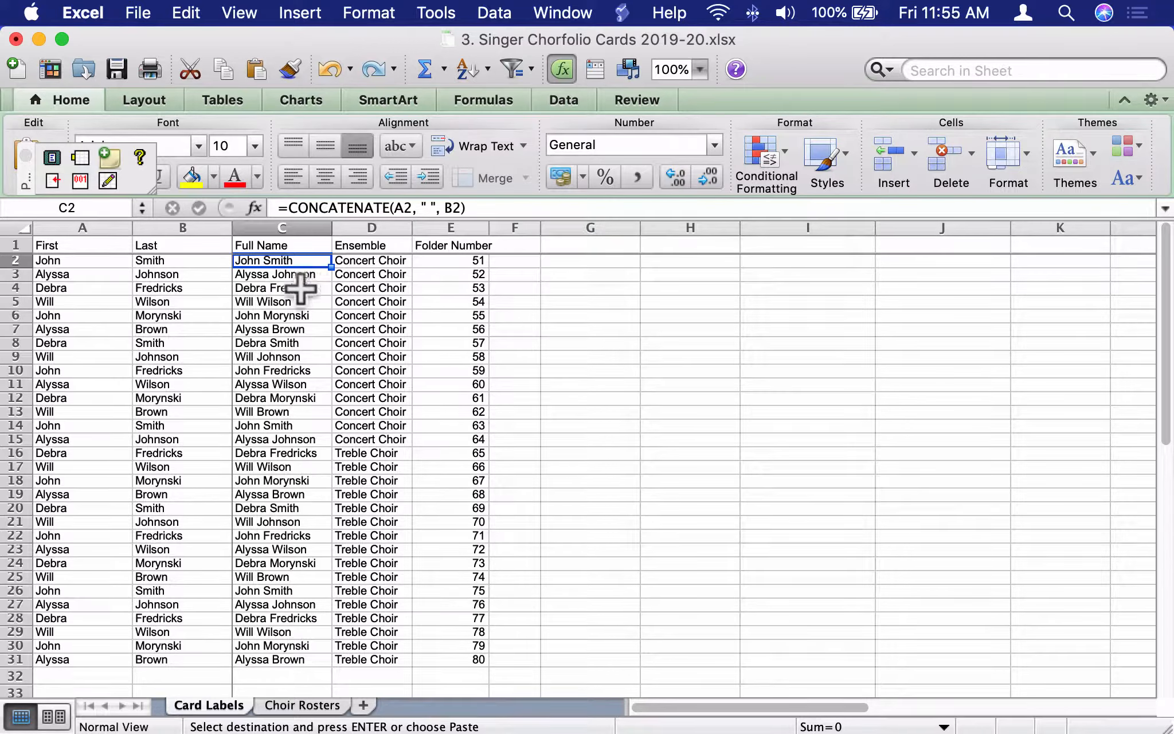
pyautogui.click(279, 707)
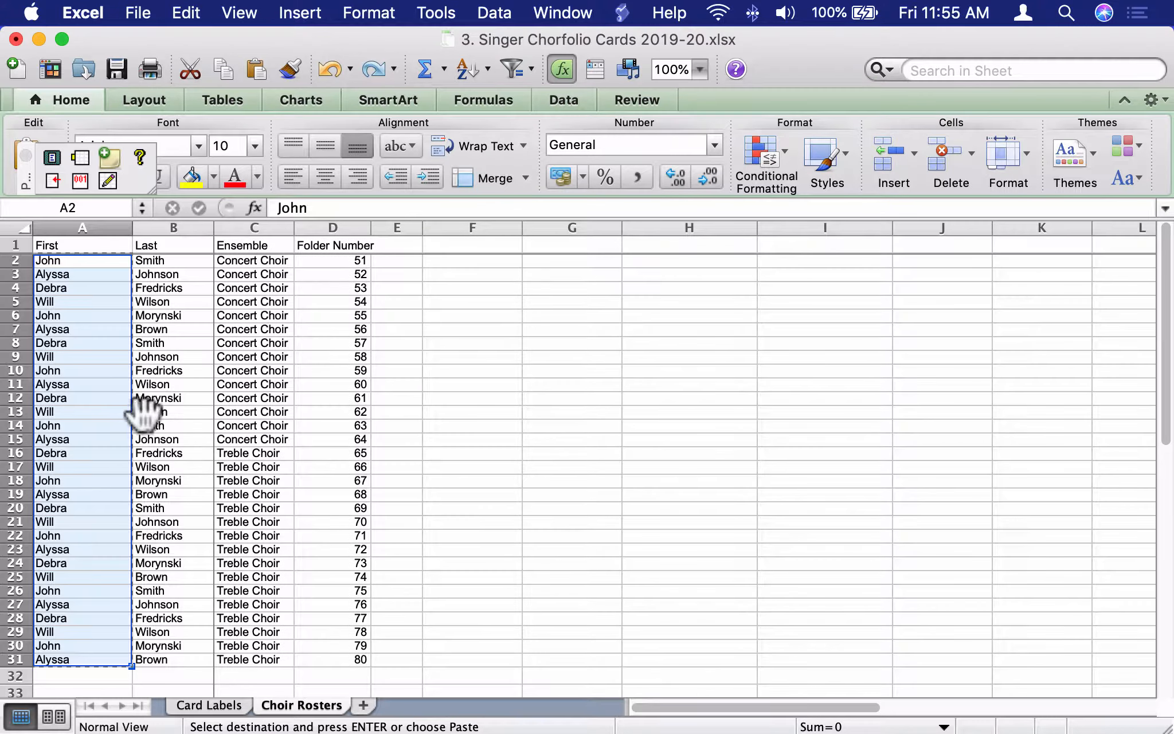
pyautogui.rightClick(95, 414)
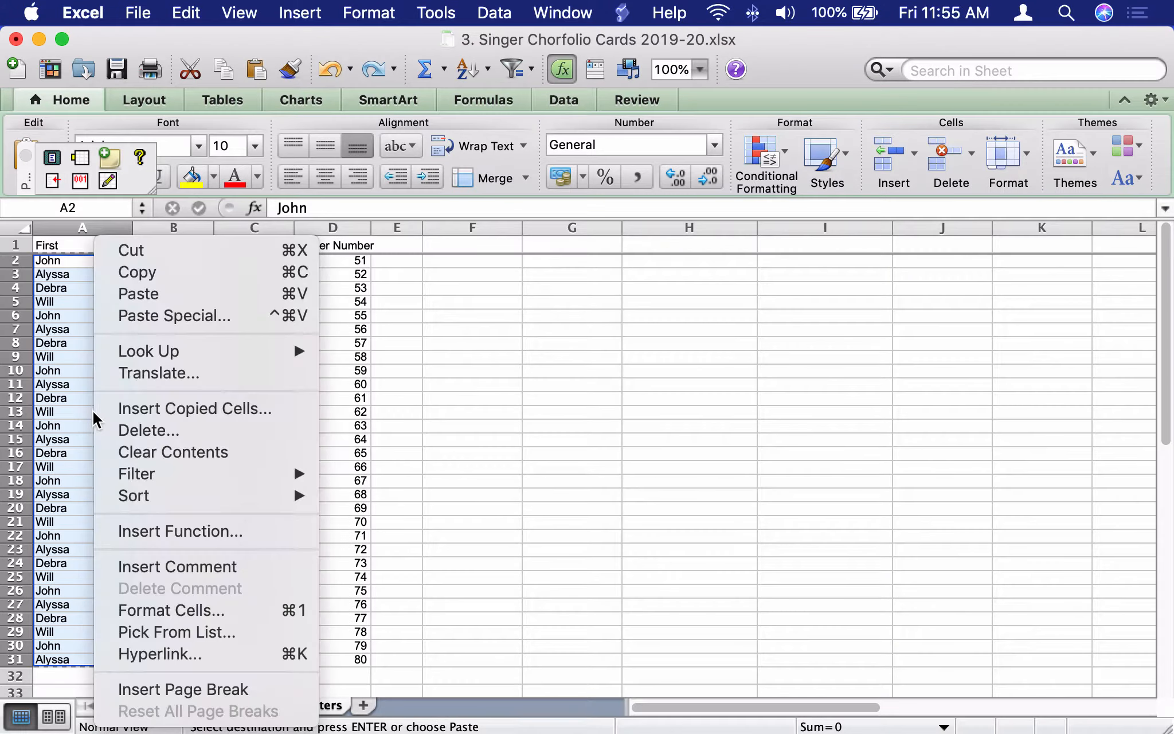
pyautogui.click(152, 272)
pyautogui.click(183, 710)
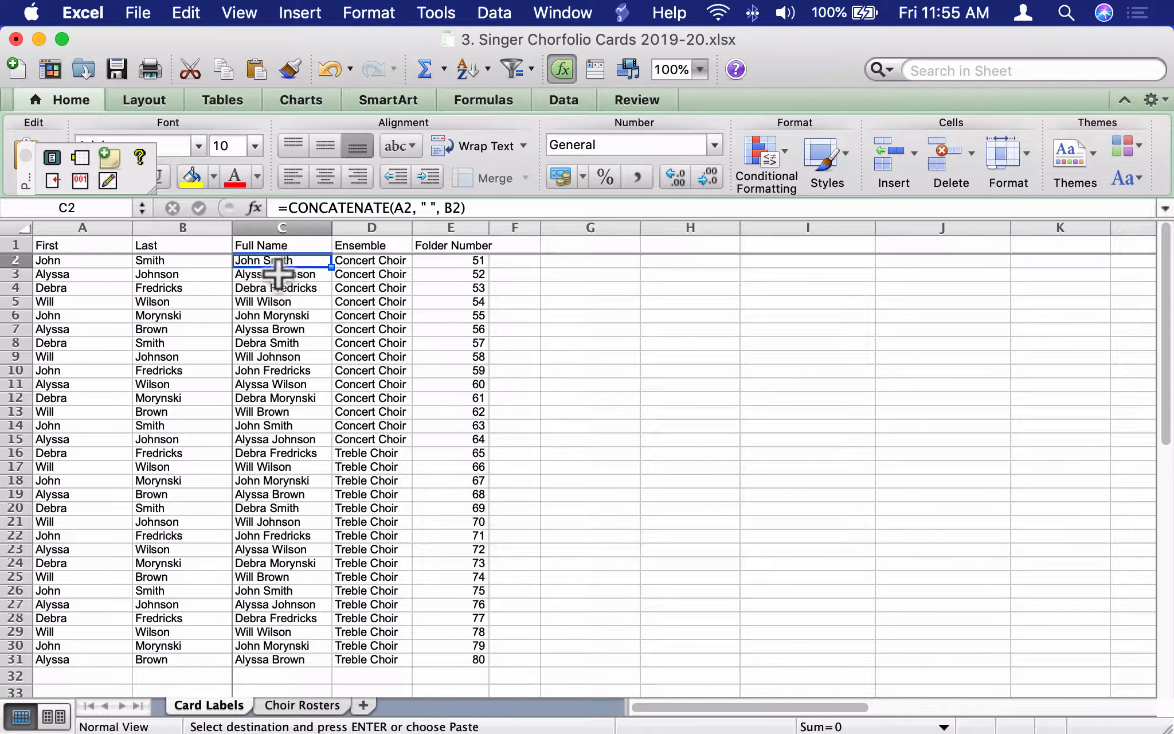
pyautogui.press('super+v')
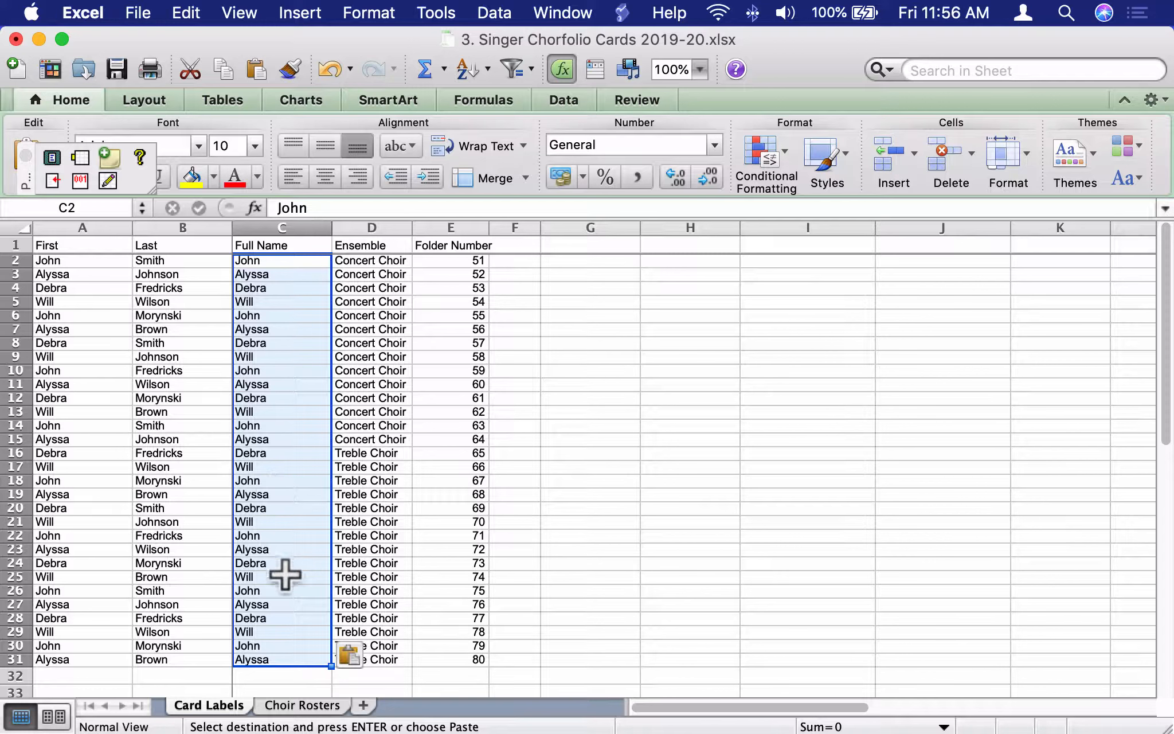
pyautogui.rightClick(274, 267)
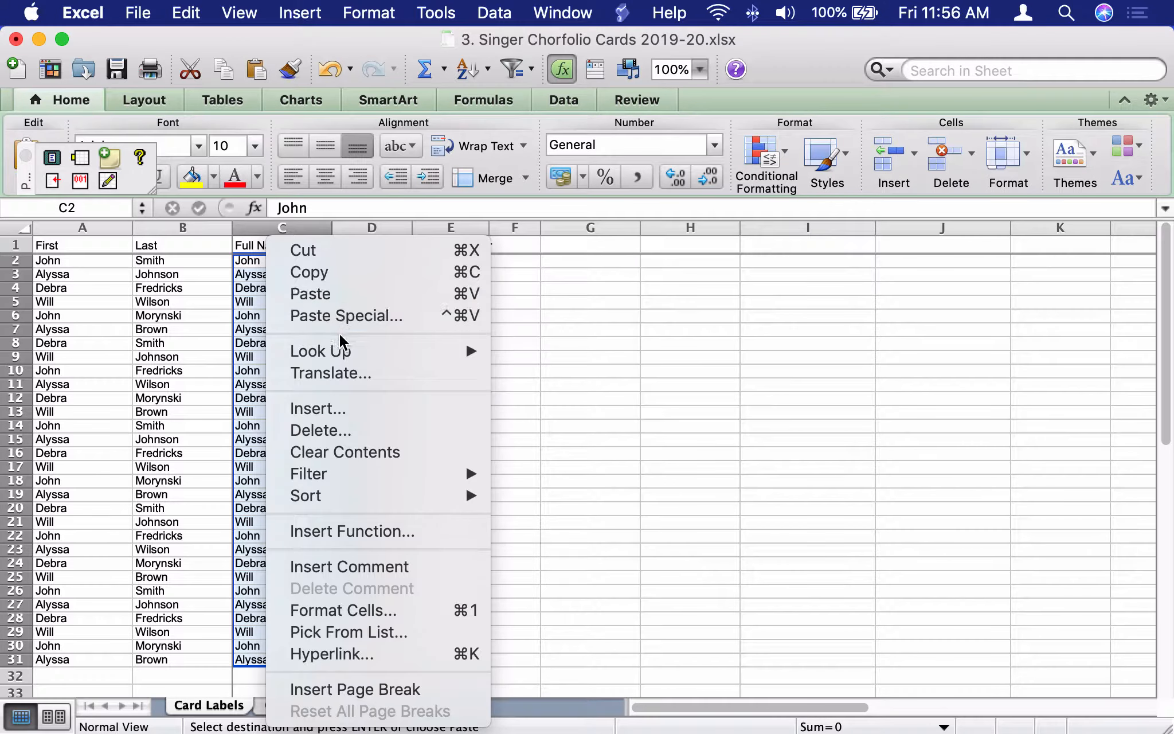
pyautogui.click(338, 290)
pyautogui.press('super+v')
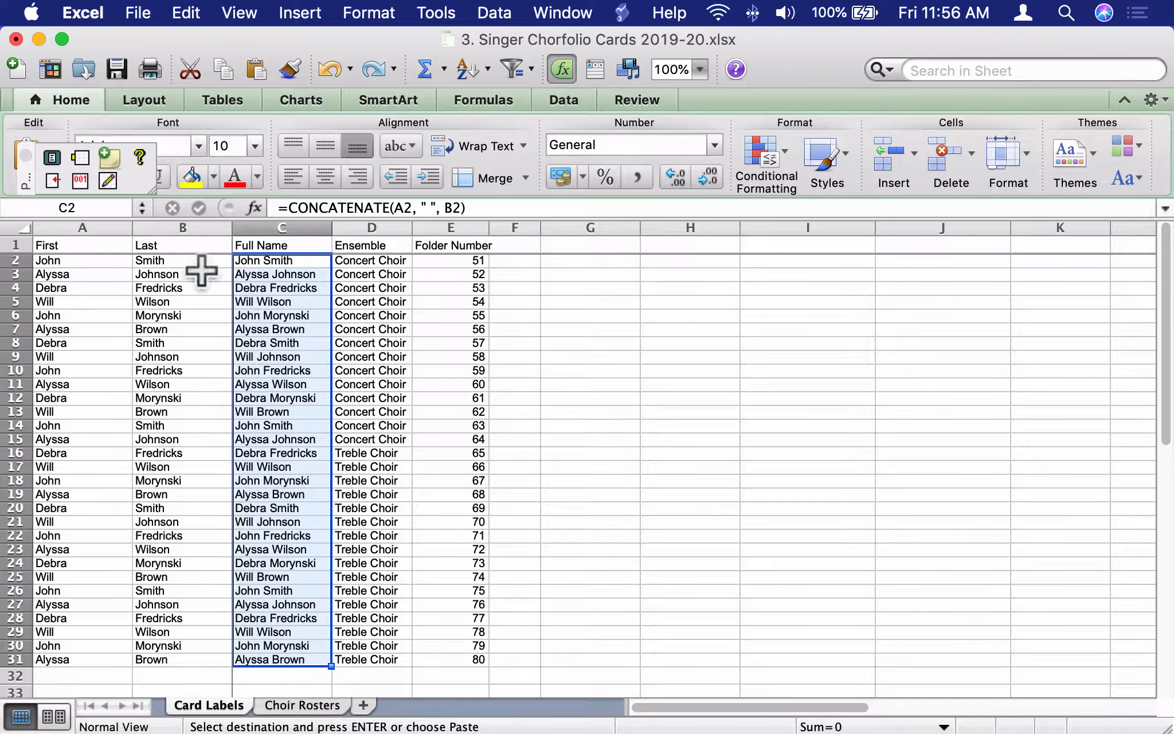
pyautogui.click(294, 706)
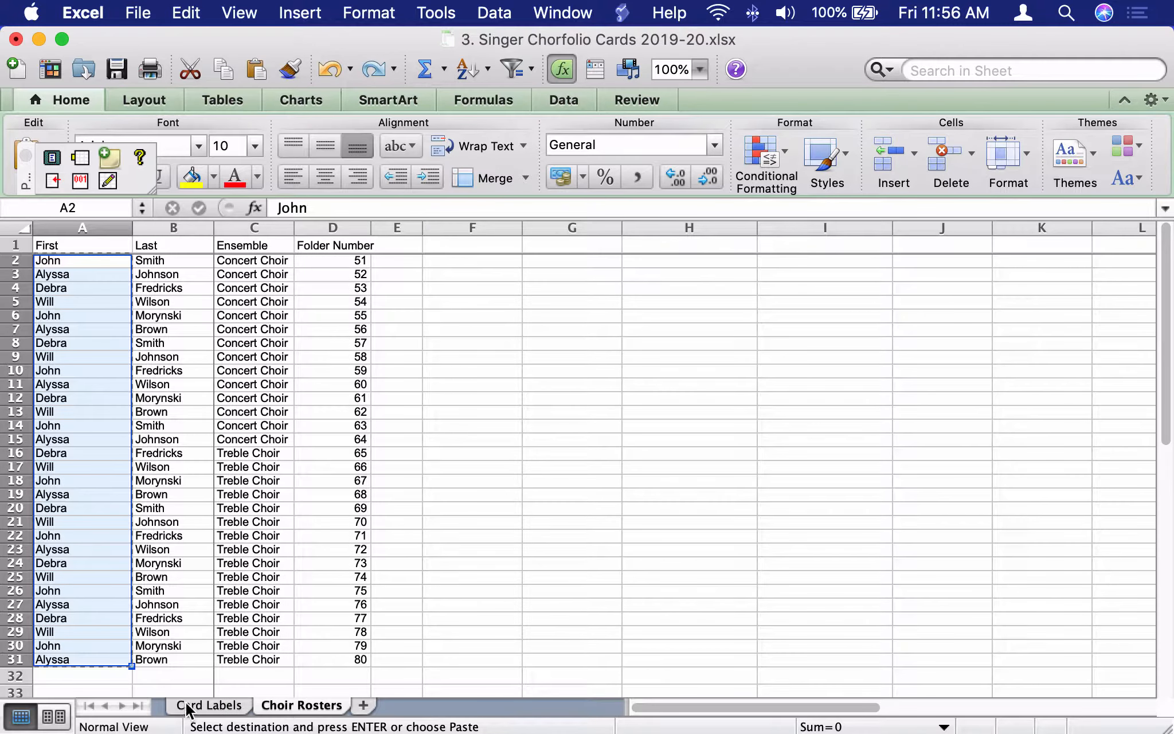
pyautogui.click(207, 705)
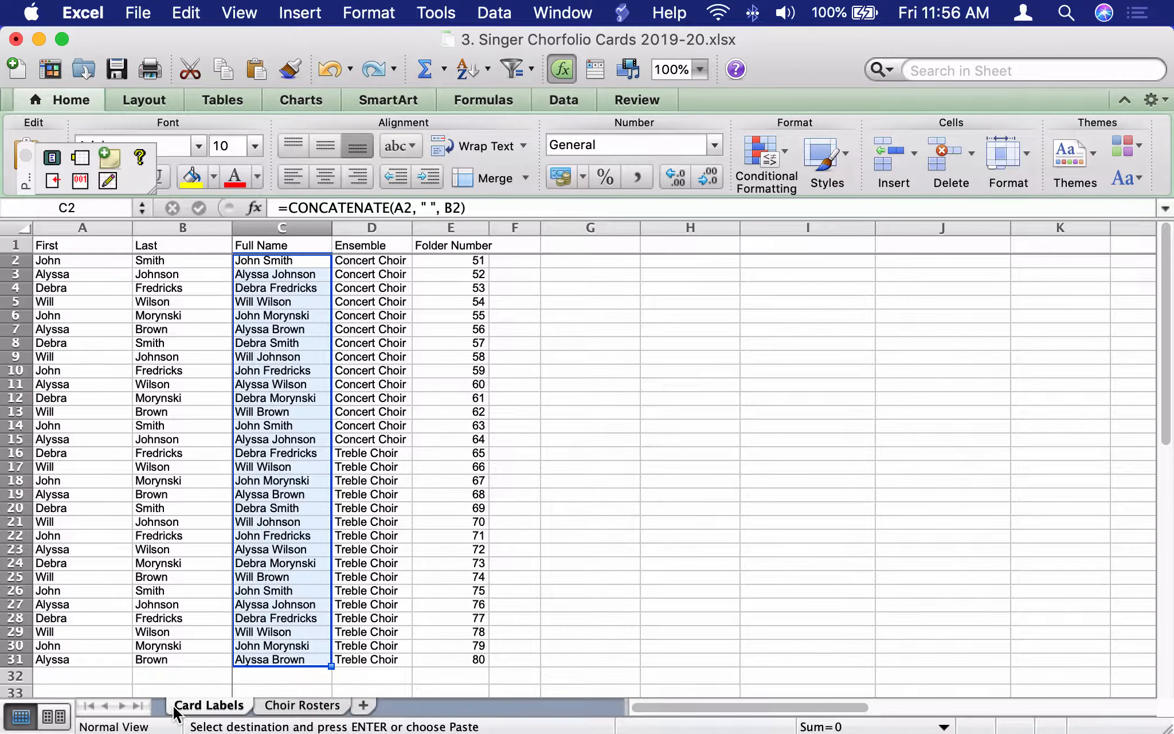
# Number the Concert Choir folders 1–14 in E2:E15 as a filled series.
pyautogui.click(469, 261)
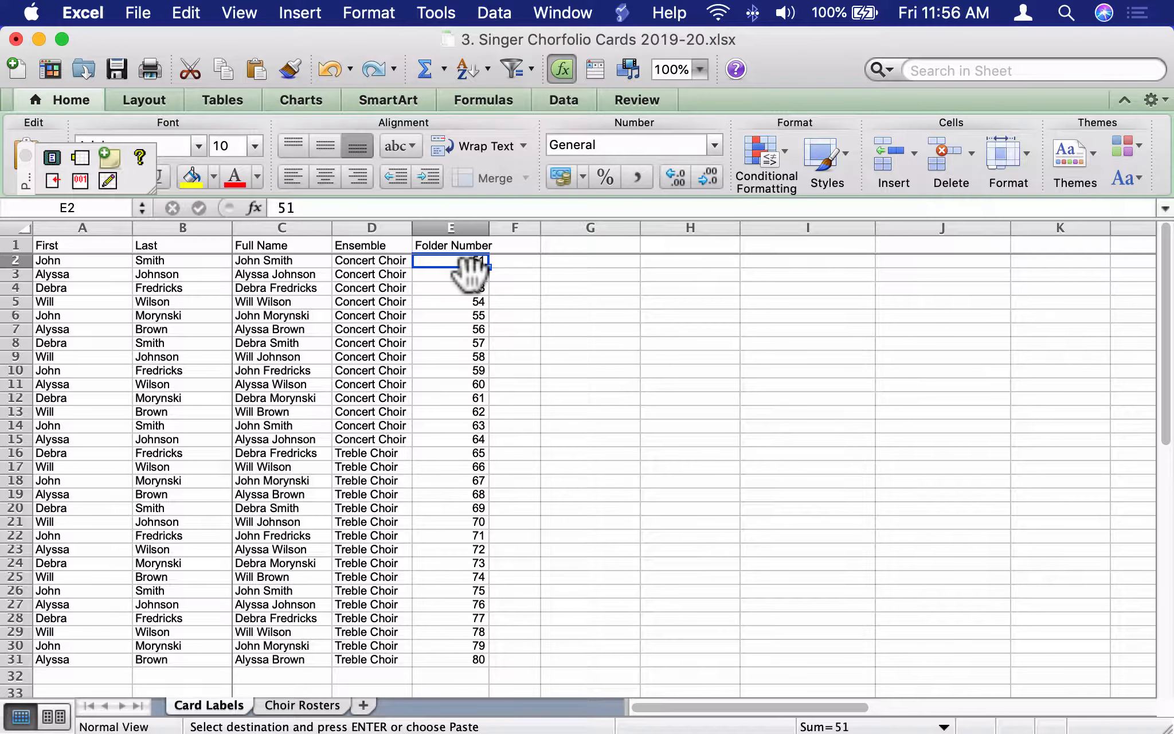
pyautogui.write('1')
pyautogui.press('Return')
pyautogui.write('2')
pyautogui.press('Return')
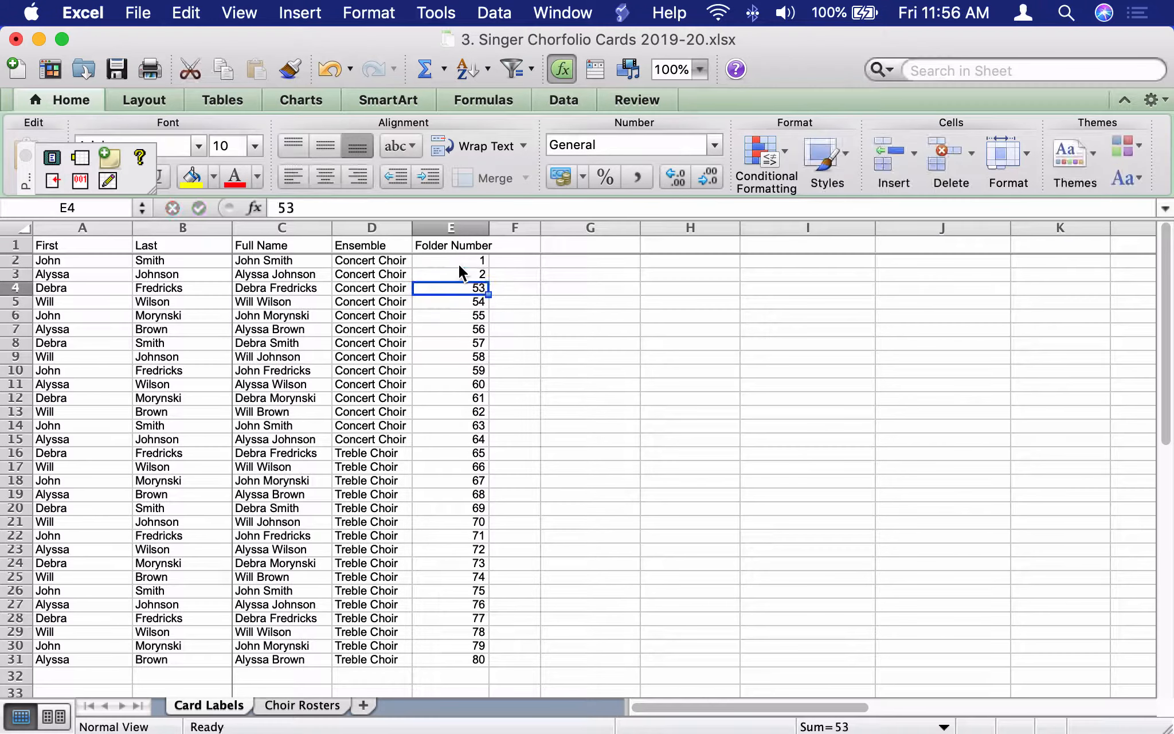
pyautogui.moveTo(467, 261); pyautogui.dragTo(483, 454)
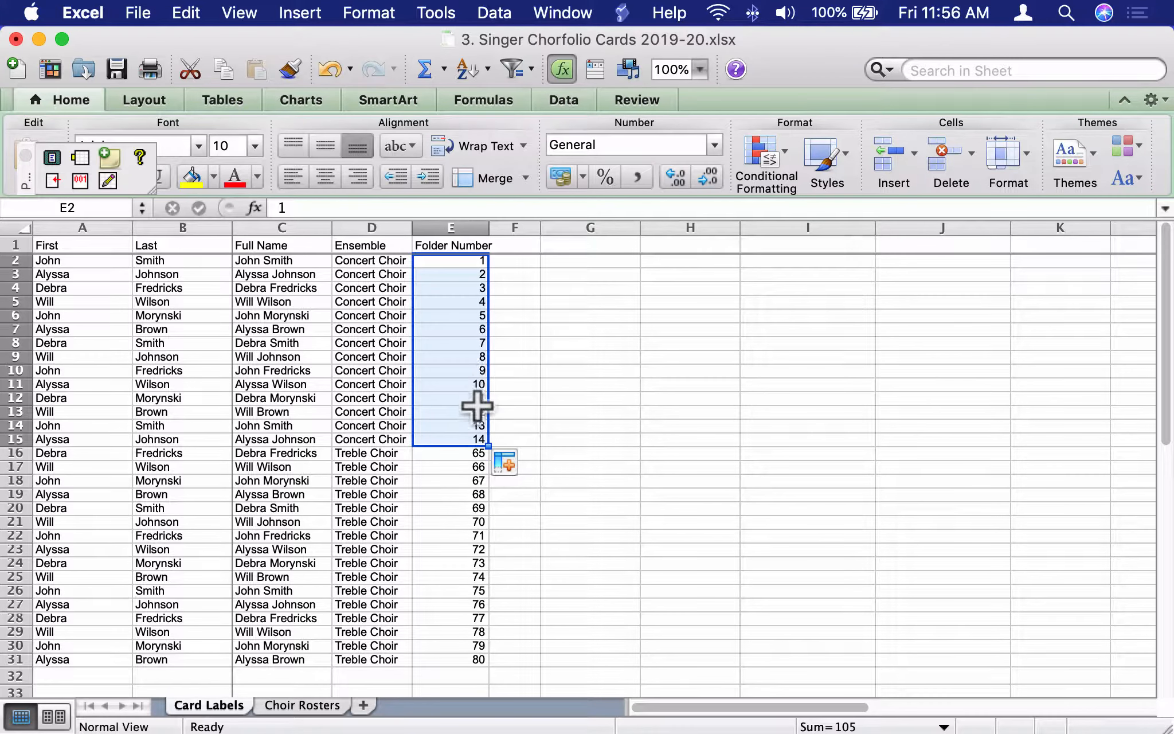
# Number the Treble Choir folders 51–66 in E16:E31 as a filled series.
pyautogui.click(474, 452)
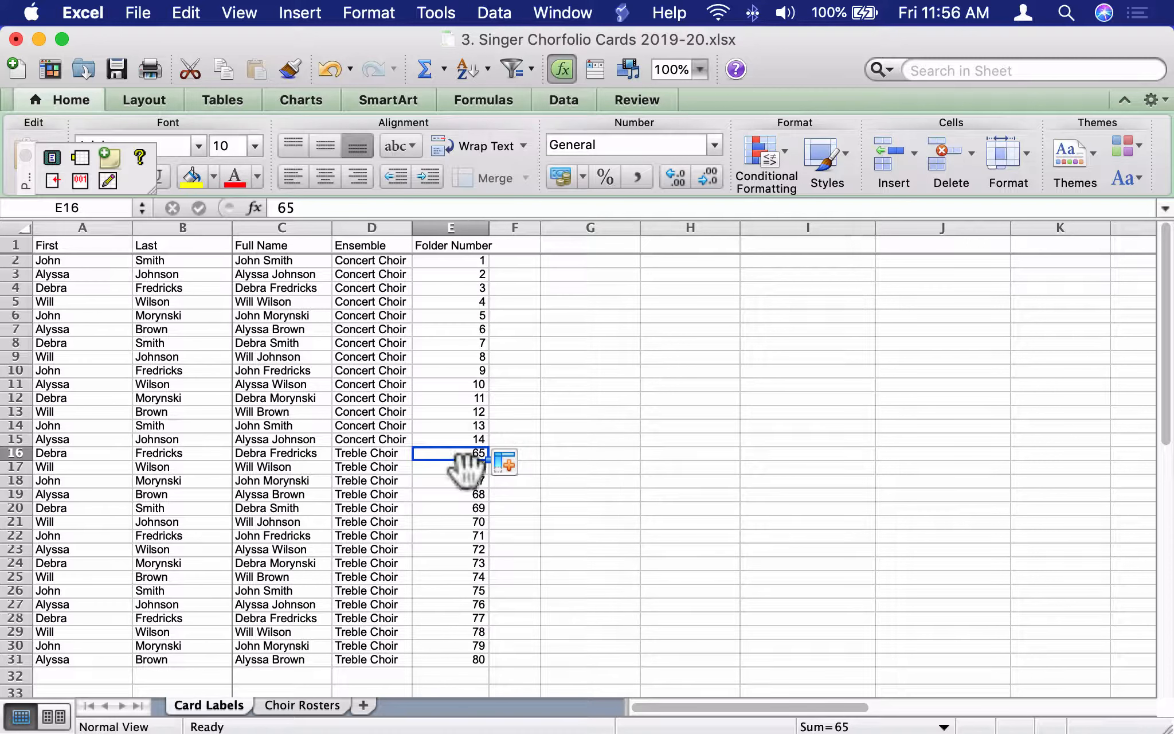
pyautogui.write('5')
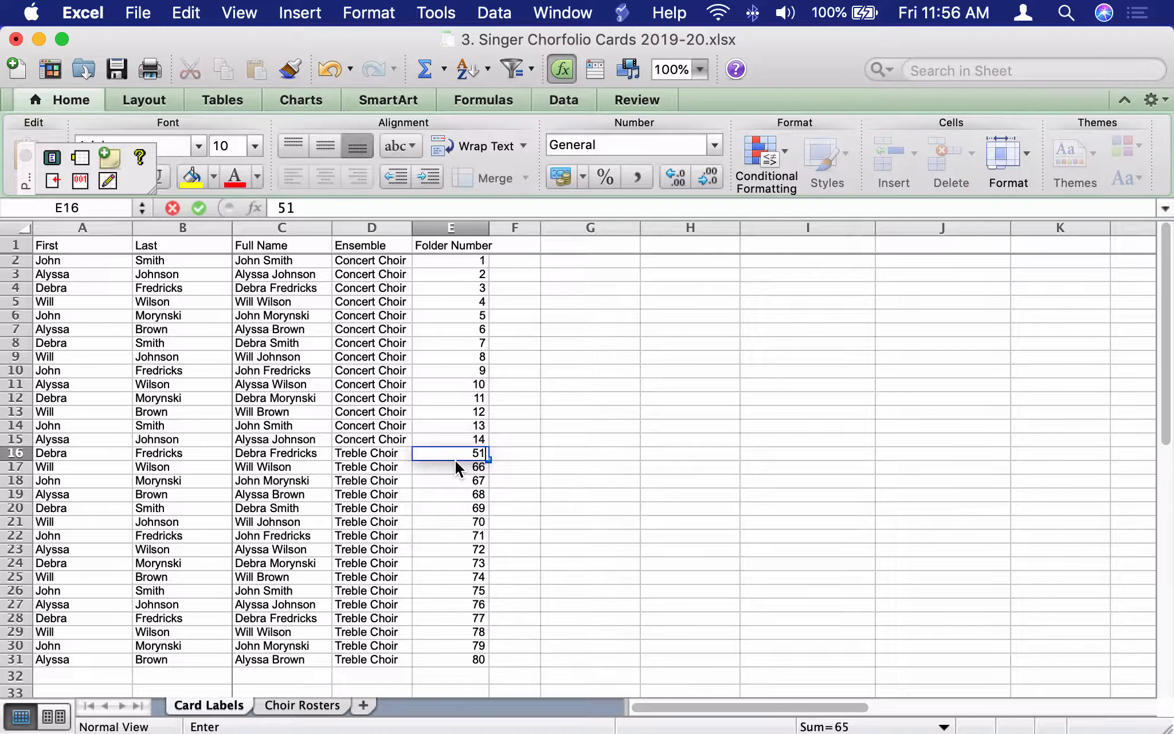
pyautogui.press('Return')
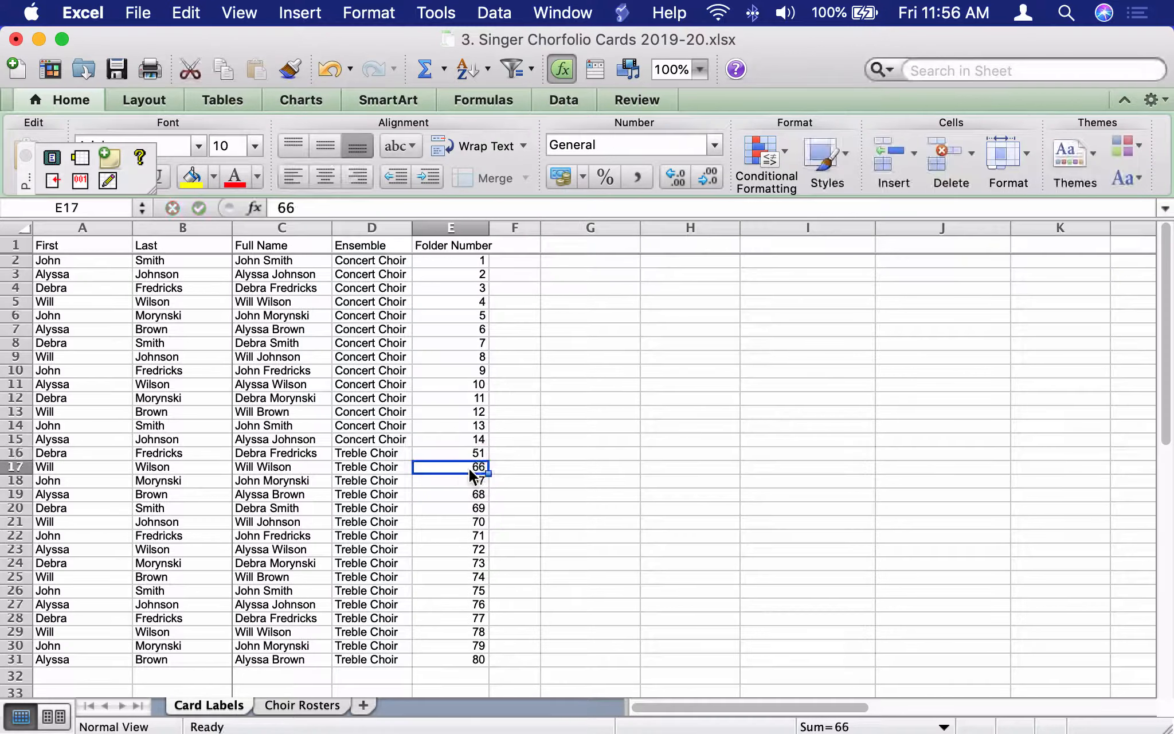
pyautogui.write('52')
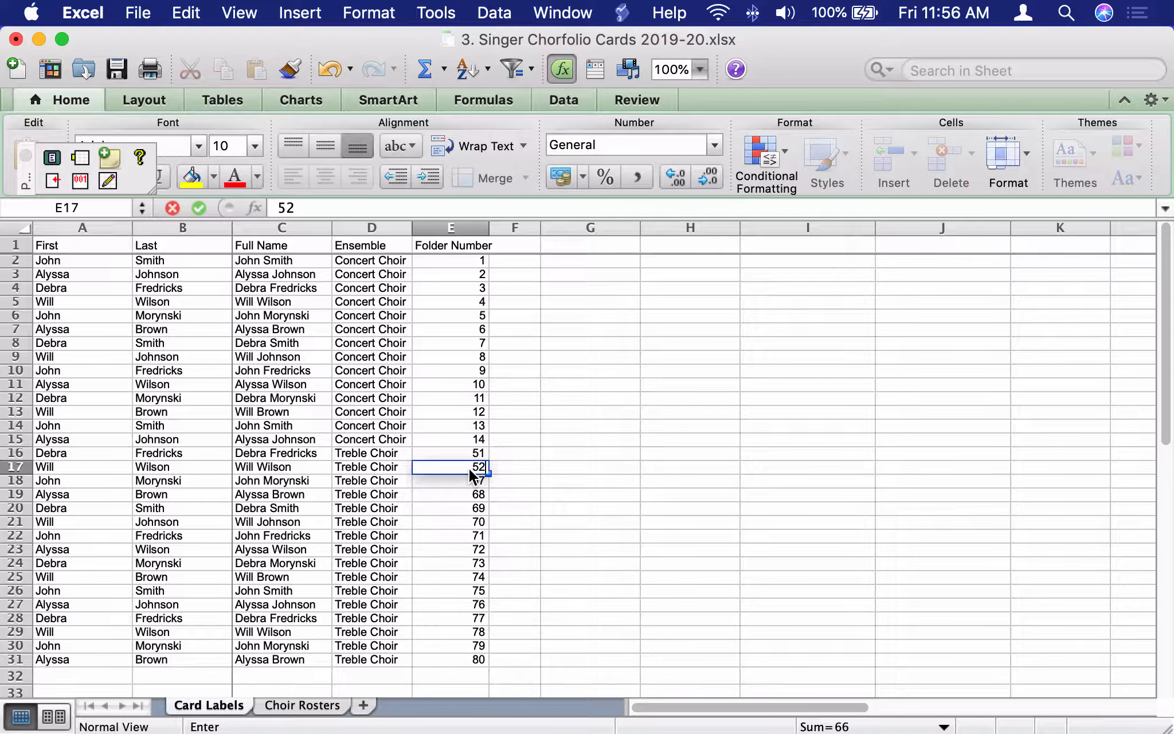
pyautogui.moveTo(461, 453); pyautogui.dragTo(446, 474)
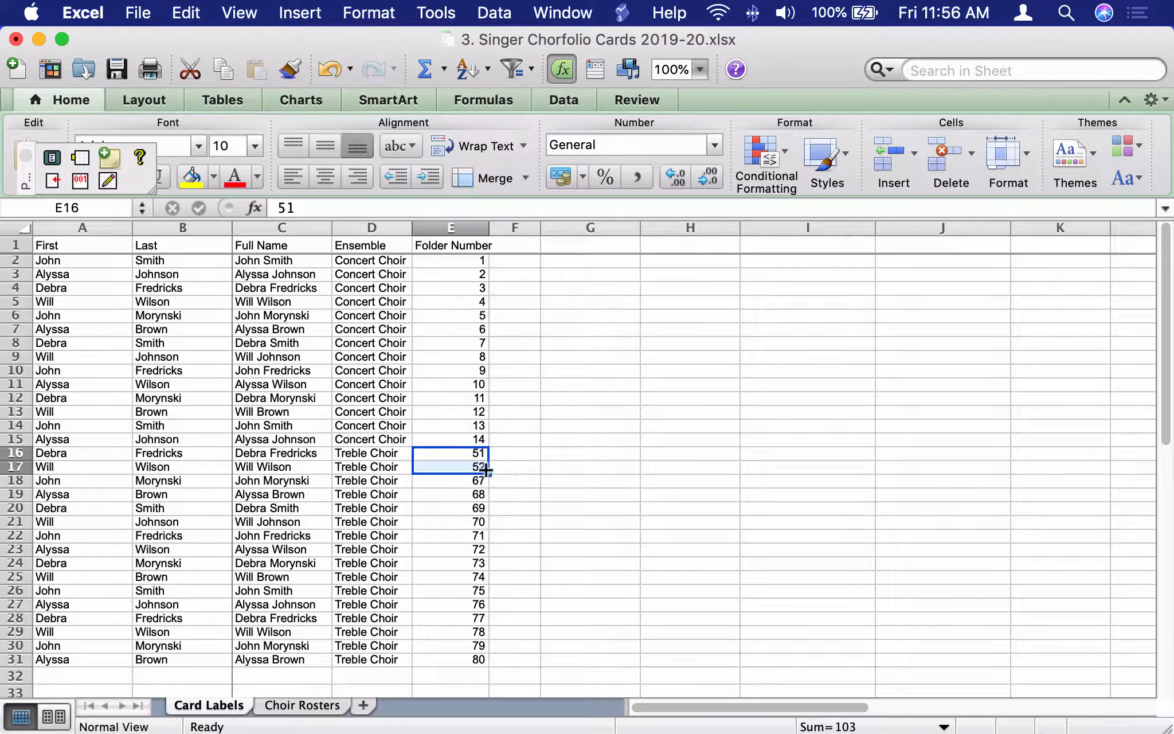
pyautogui.moveTo(486, 471); pyautogui.dragTo(481, 663)
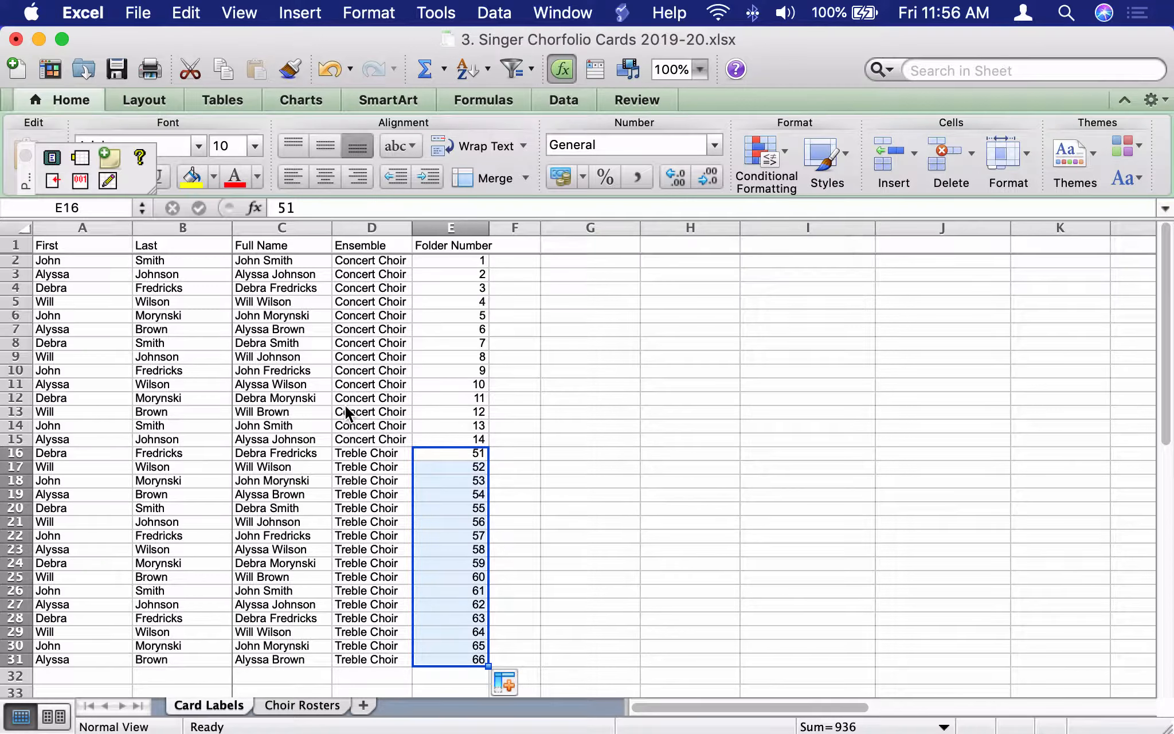
pyautogui.click(298, 412)
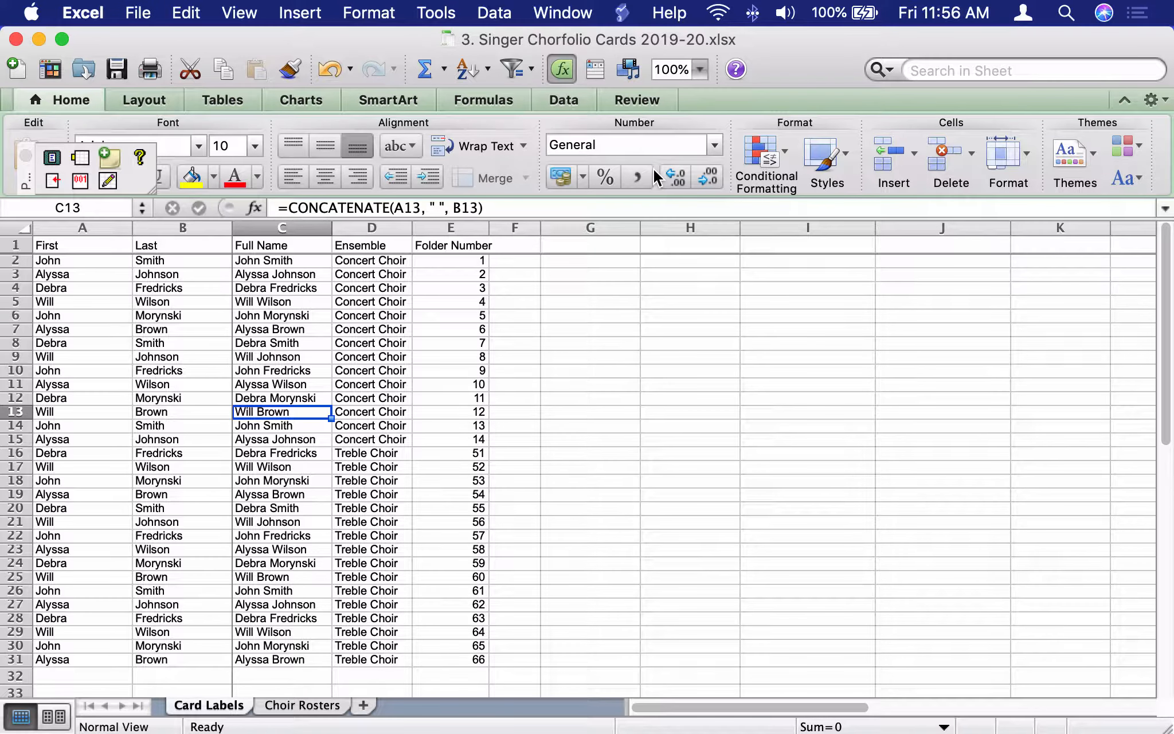
# Save and close the 3. Singer Chorfolio Cards 2019-20 workbook.
pyautogui.click(122, 13)
pyautogui.click(192, 185)
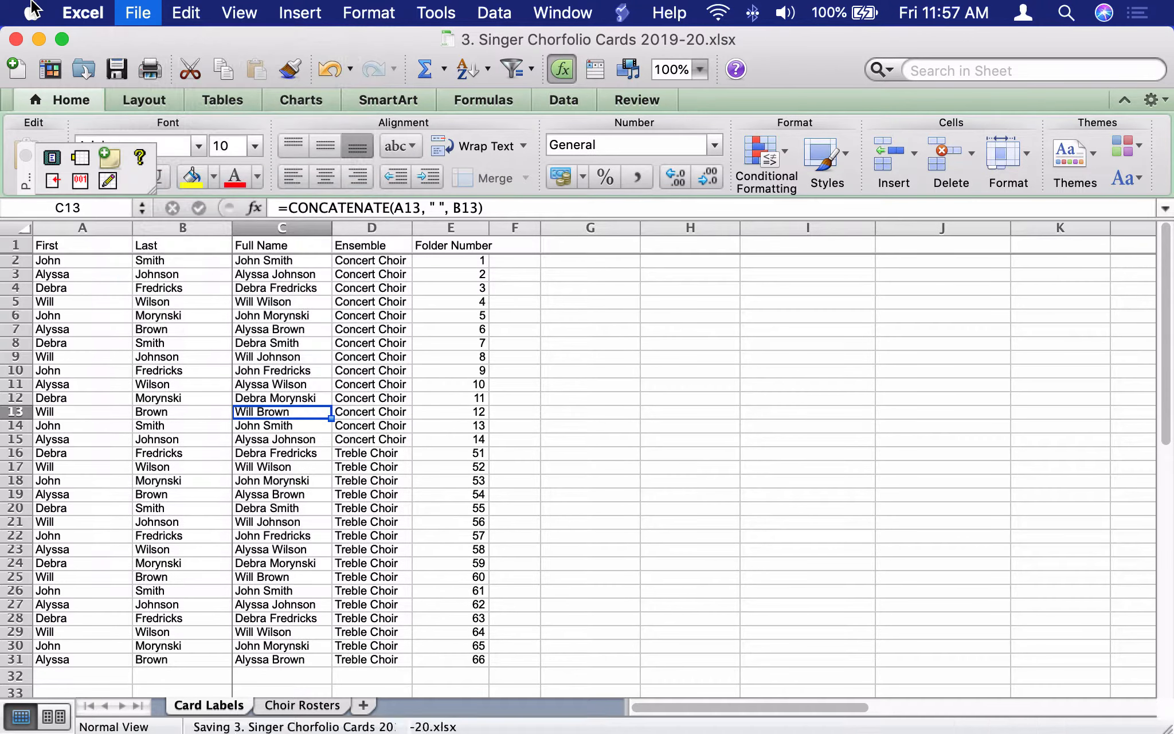
pyautogui.click(16, 39)
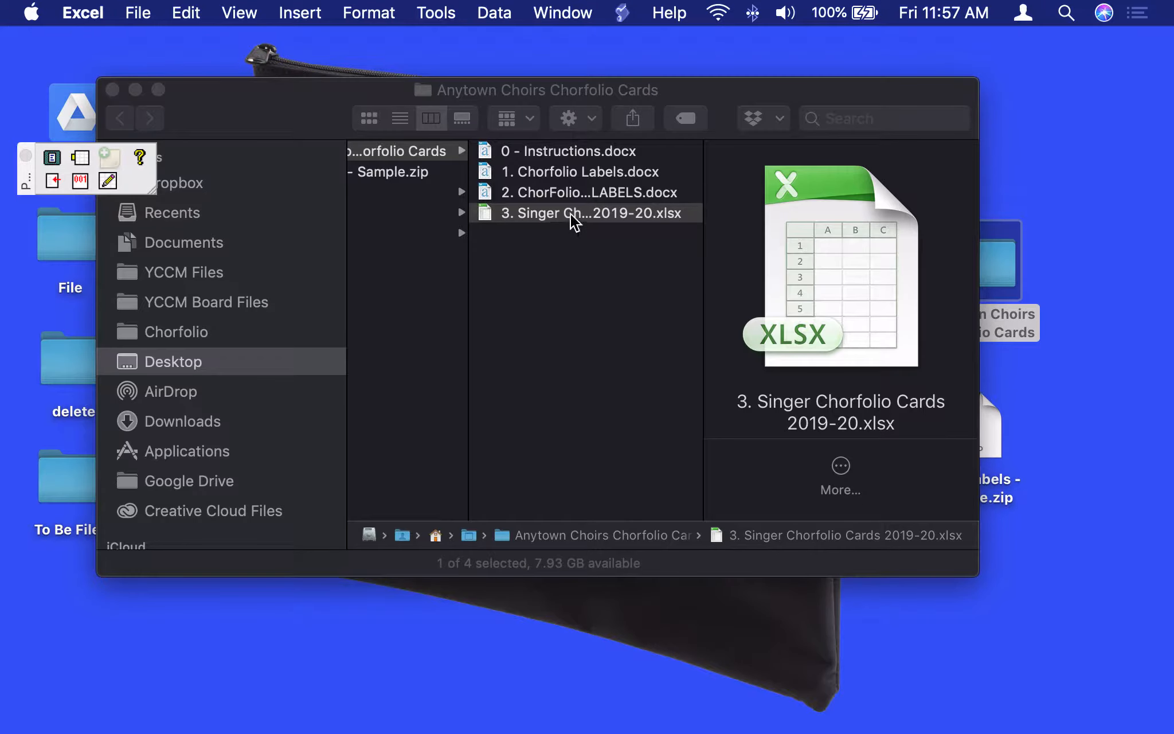
# Open 1. Chorfolio Labels.docx in Word and start locating its missing data source.
pyautogui.click(573, 172)
pyautogui.click(559, 174)
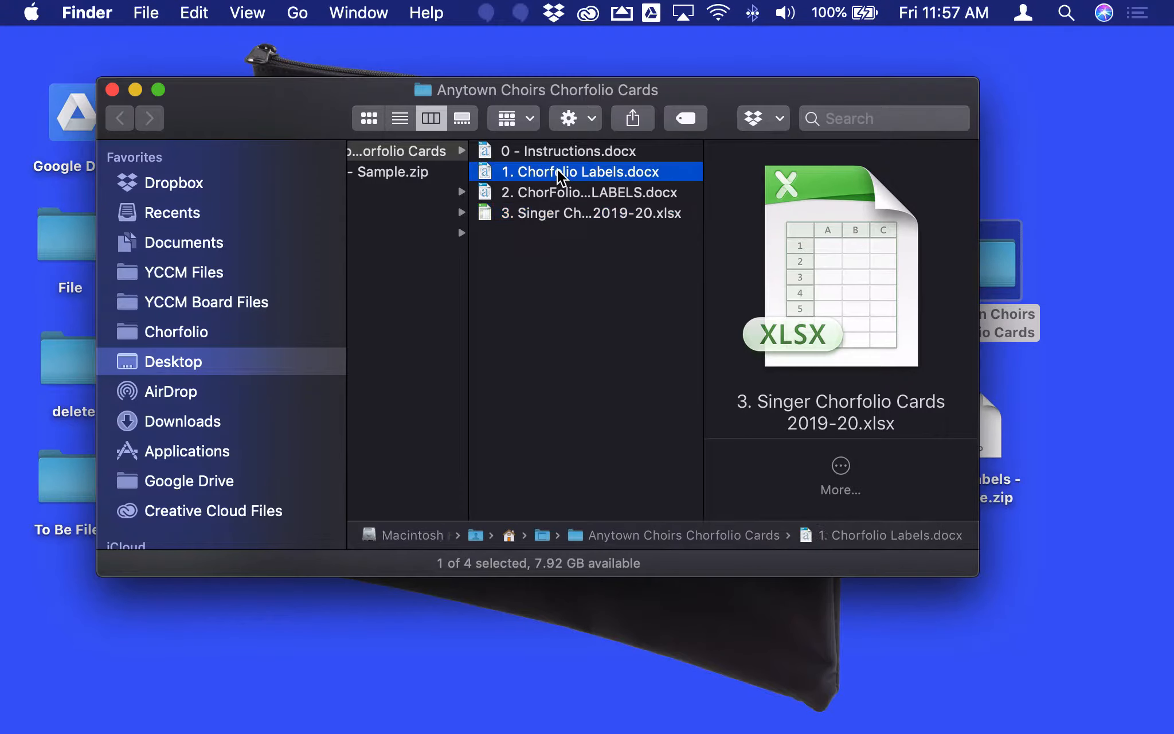
pyautogui.doubleClick(485, 172)
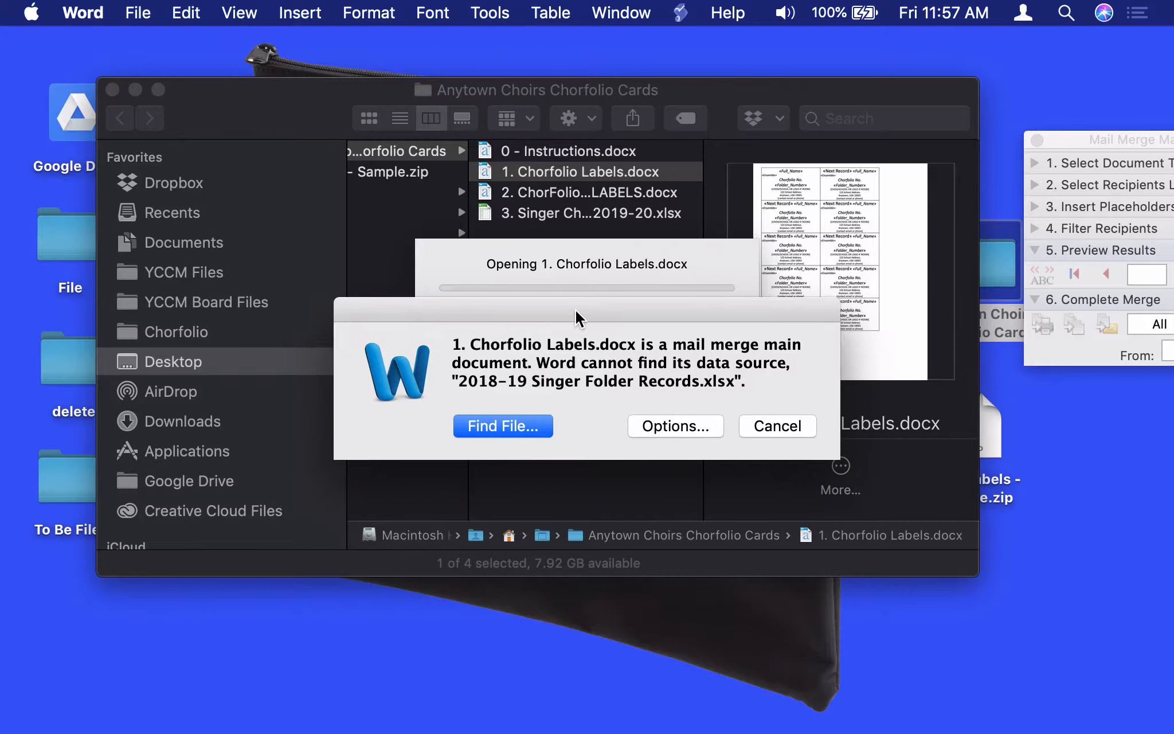
pyautogui.moveTo(575, 310); pyautogui.dragTo(528, 311)
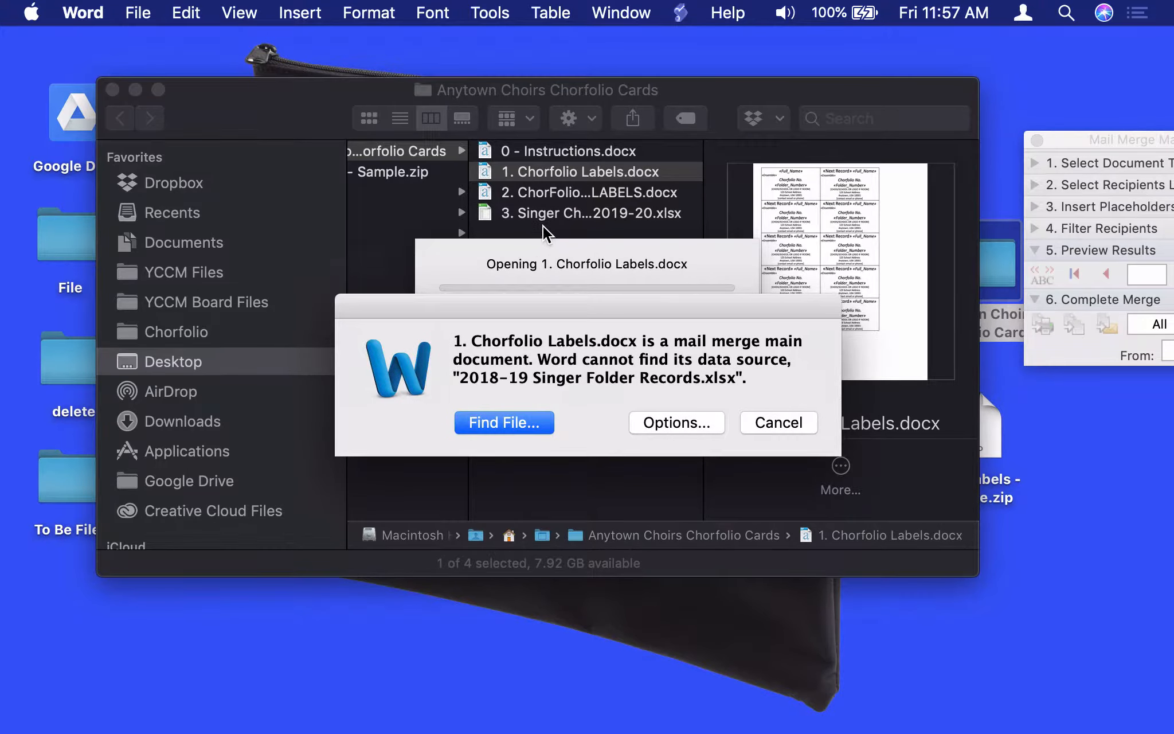
pyautogui.moveTo(551, 309); pyautogui.dragTo(563, 264)
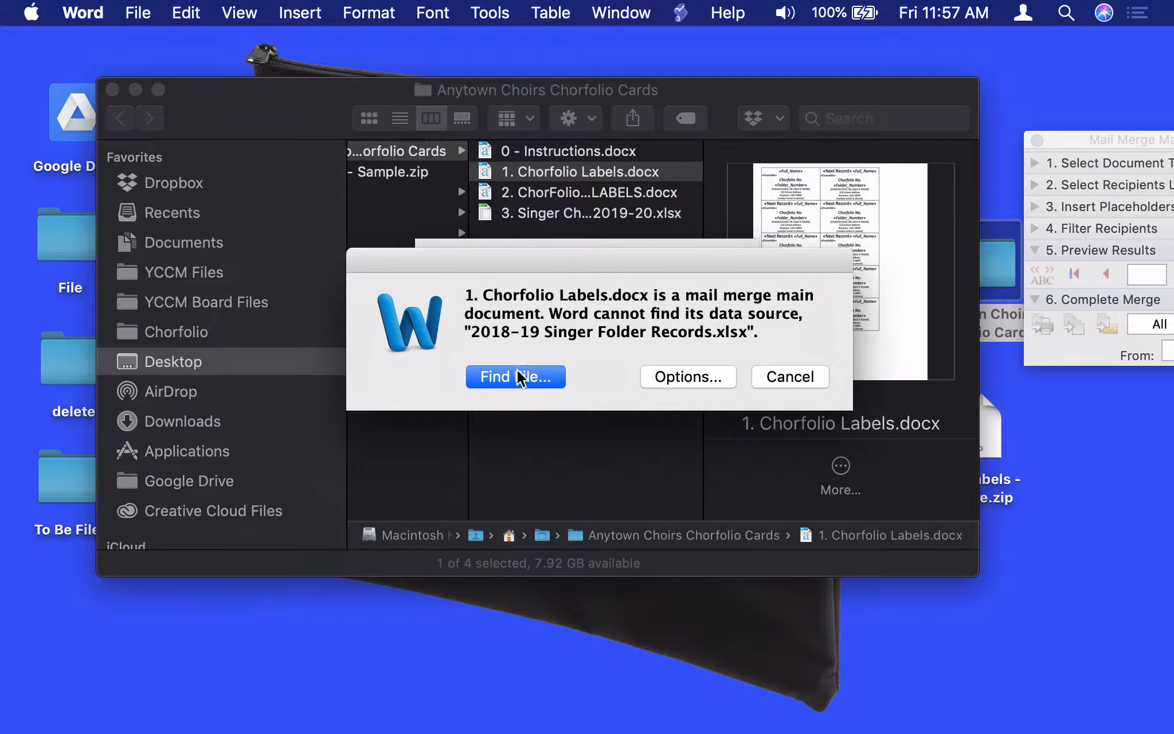
pyautogui.click(518, 377)
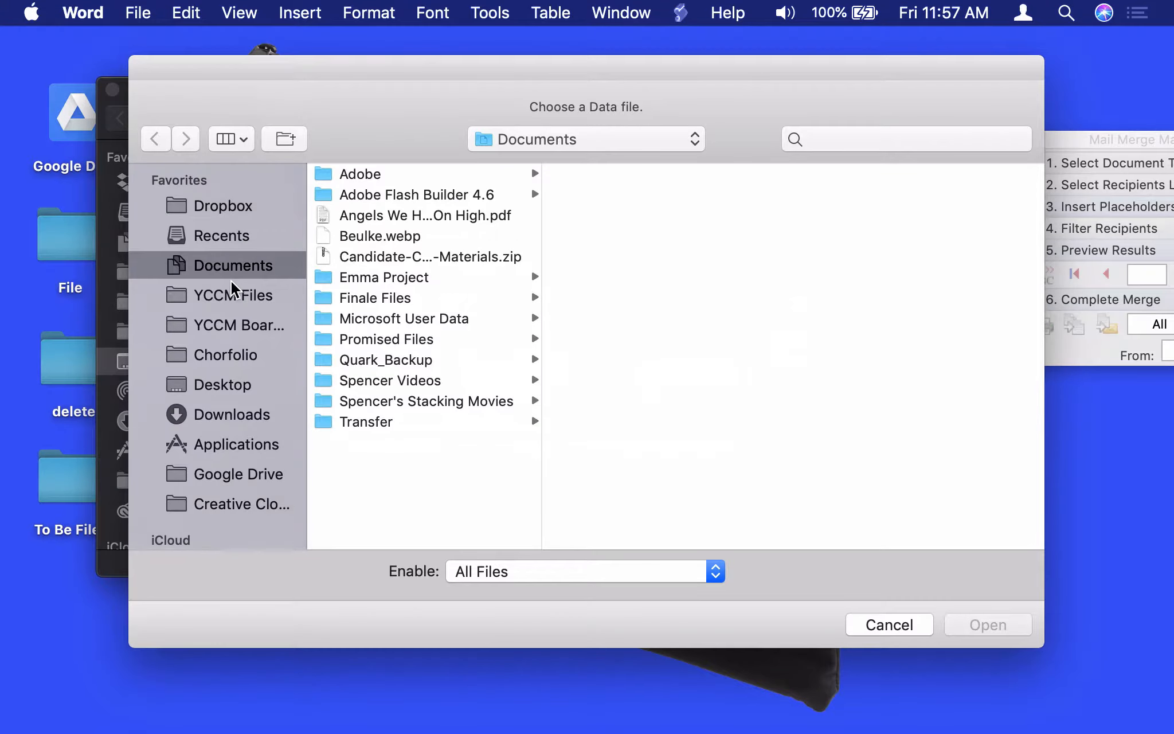
# Choose the 3. Singer Chorfolio Cards 2019-20.xlsx workbook in Anytown Choirs Chorfolio Cards as data.
pyautogui.click(222, 391)
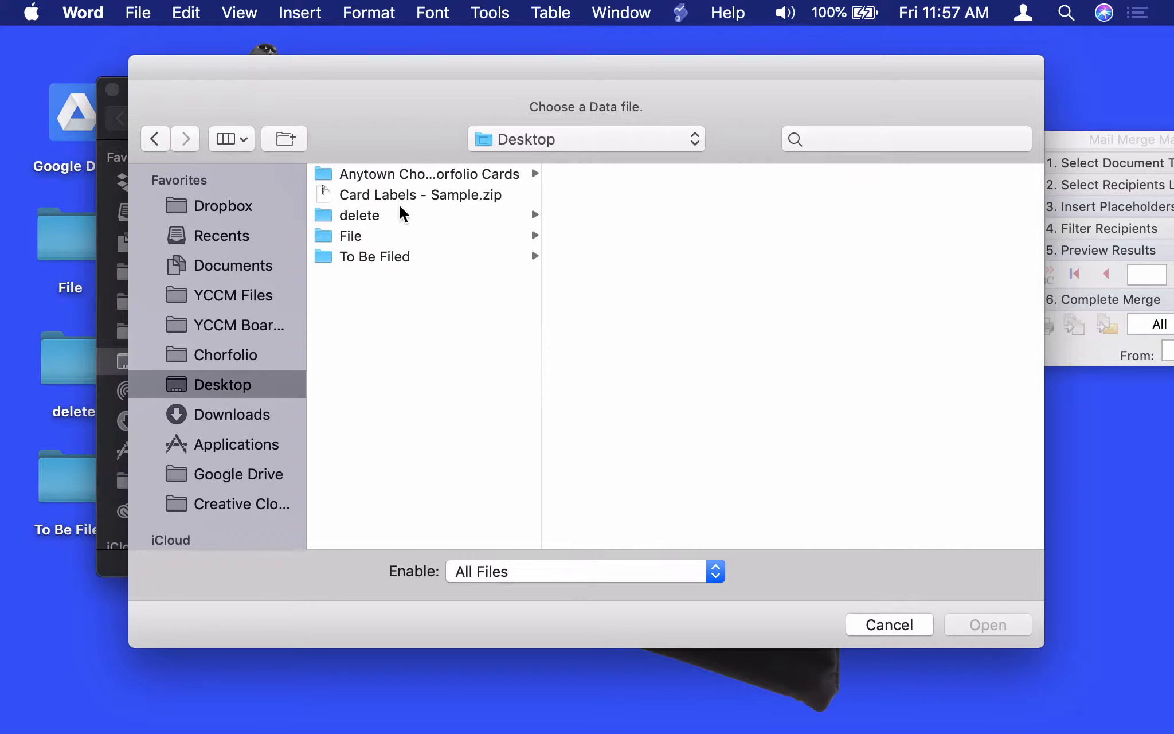
pyautogui.click(410, 175)
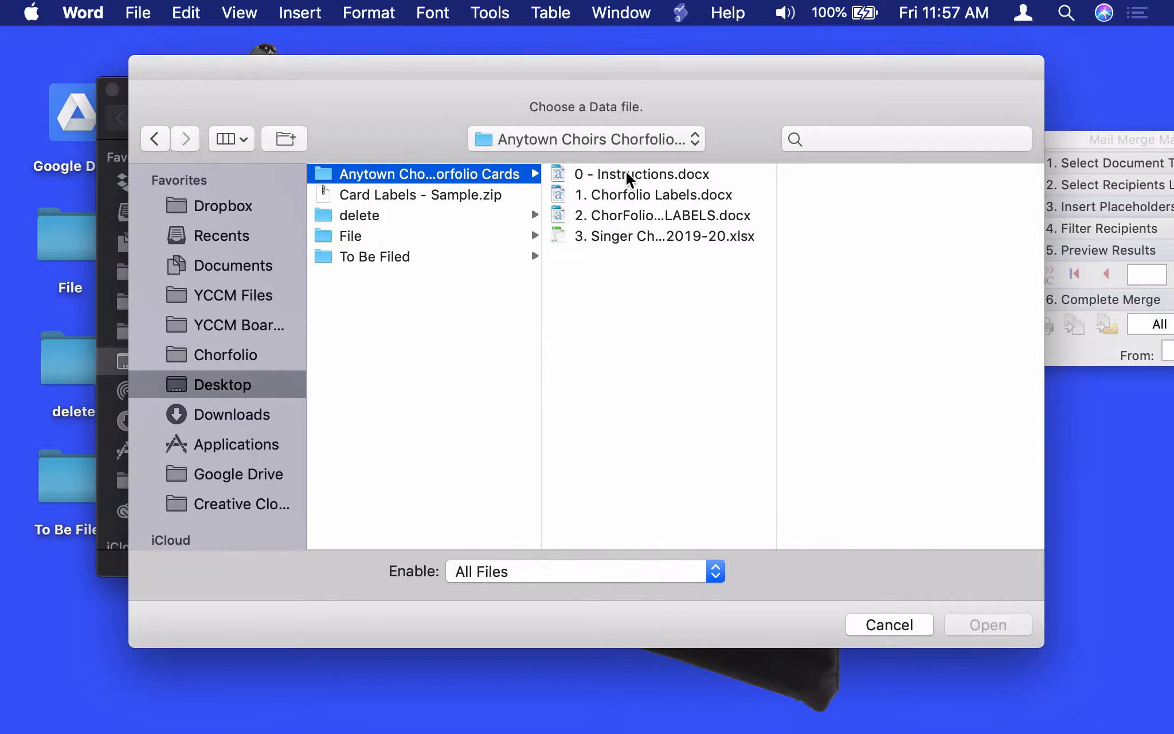
pyautogui.click(608, 235)
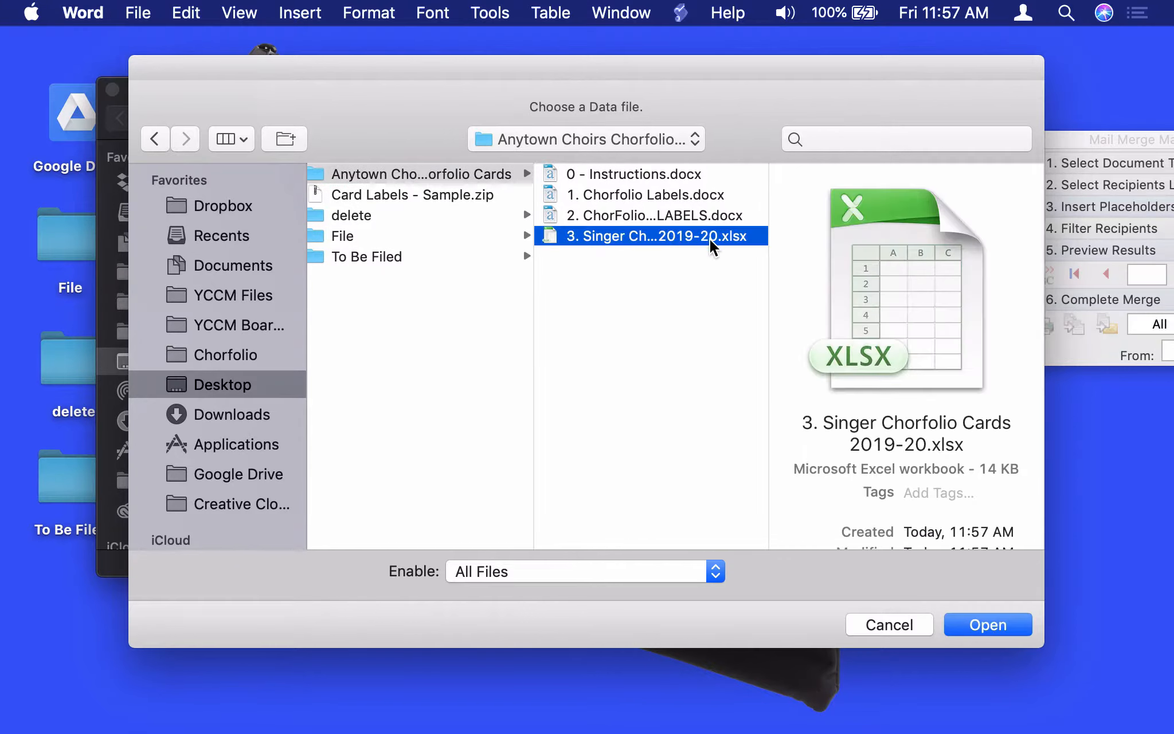
pyautogui.click(988, 627)
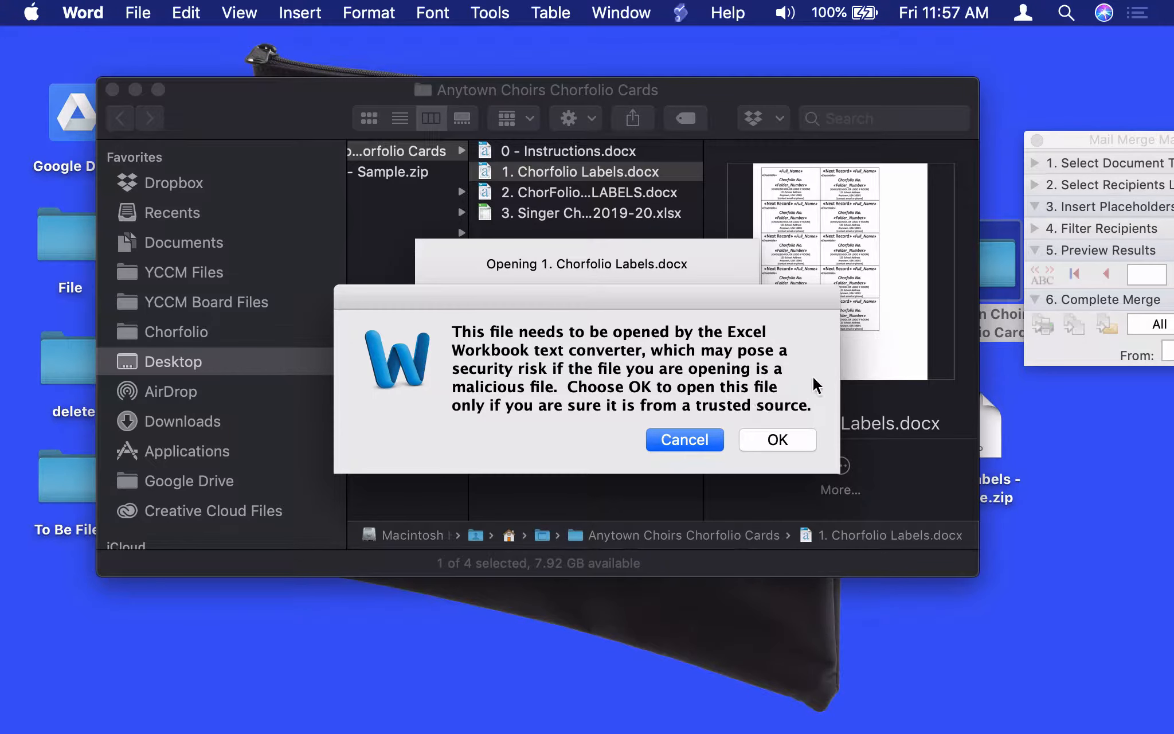
pyautogui.moveTo(553, 303); pyautogui.dragTo(555, 301)
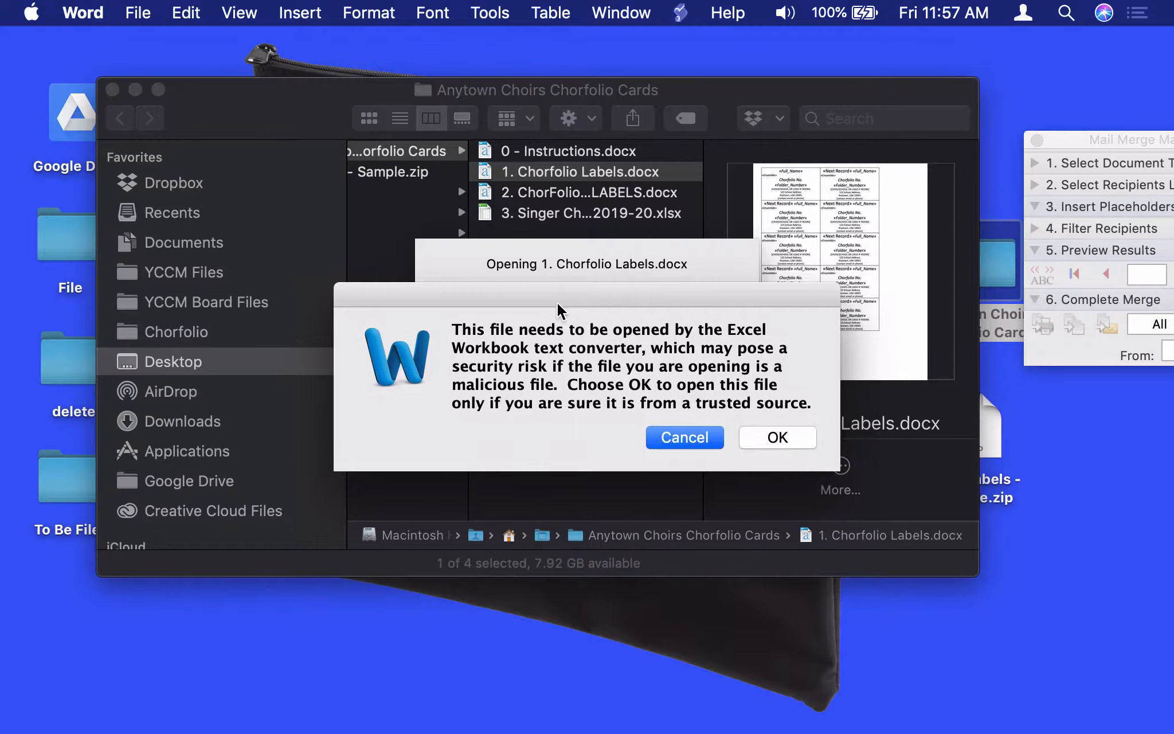
pyautogui.click(795, 437)
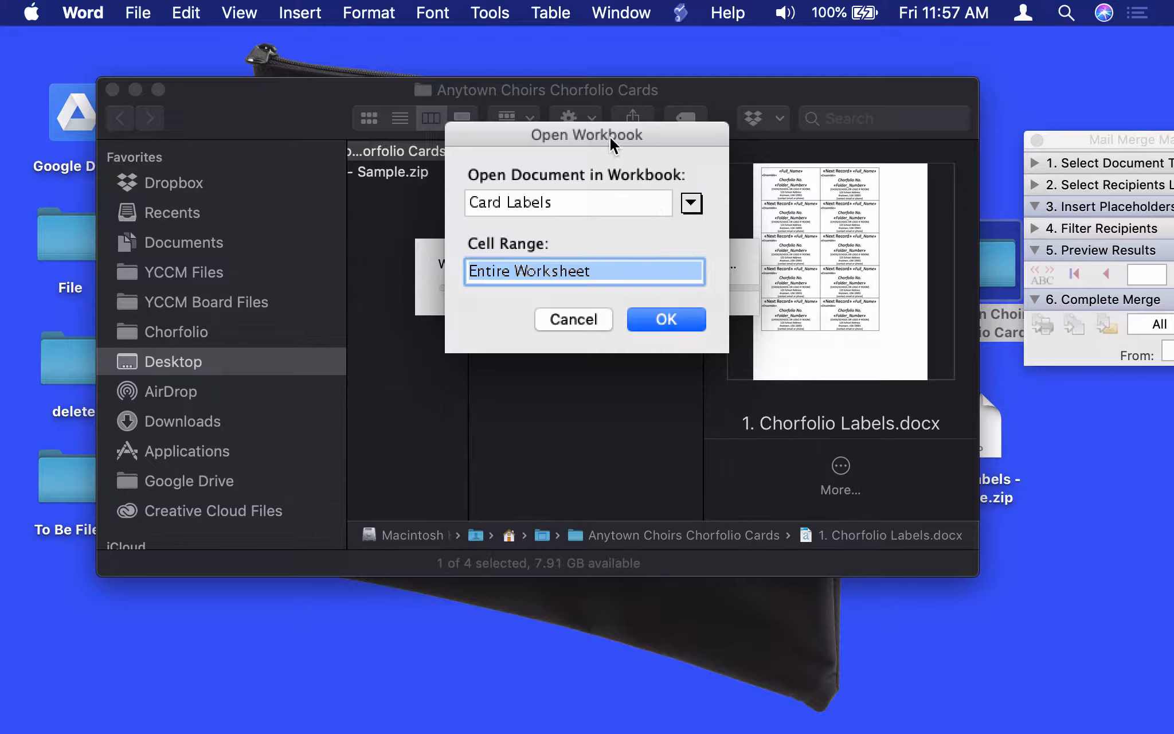
# Confirm the Card Labels sheet, entire worksheet, as the data range.
pyautogui.moveTo(609, 136); pyautogui.dragTo(561, 137)
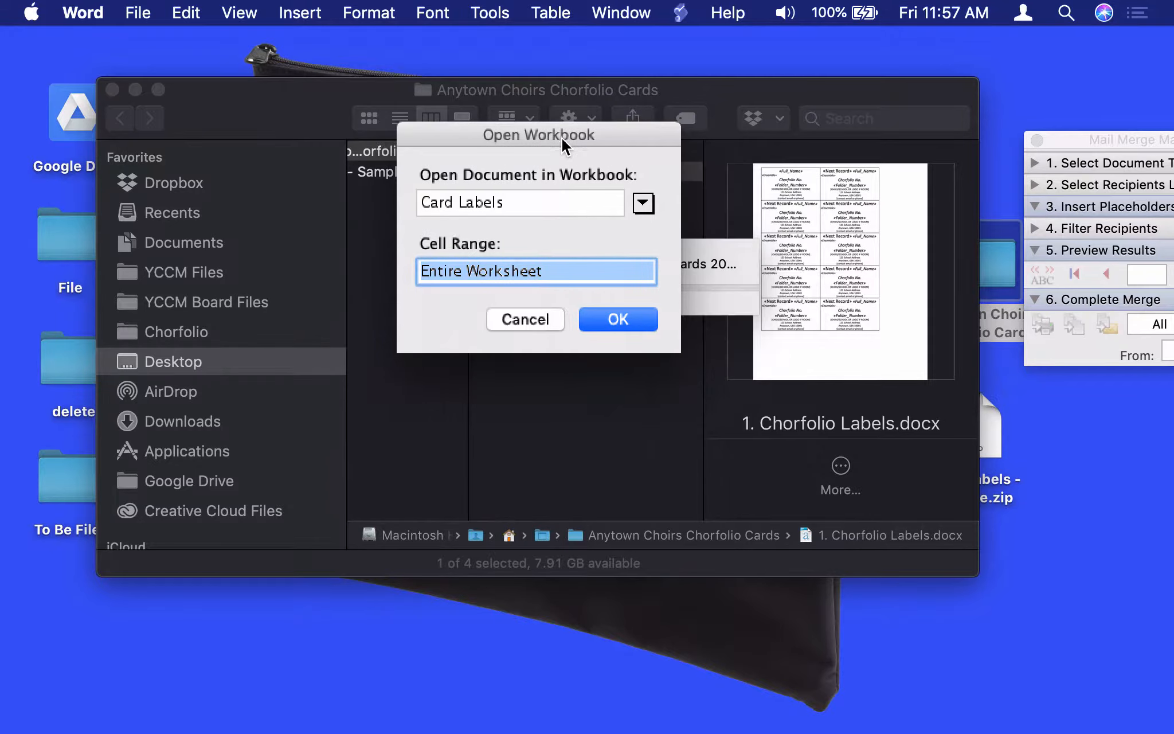
pyautogui.click(642, 203)
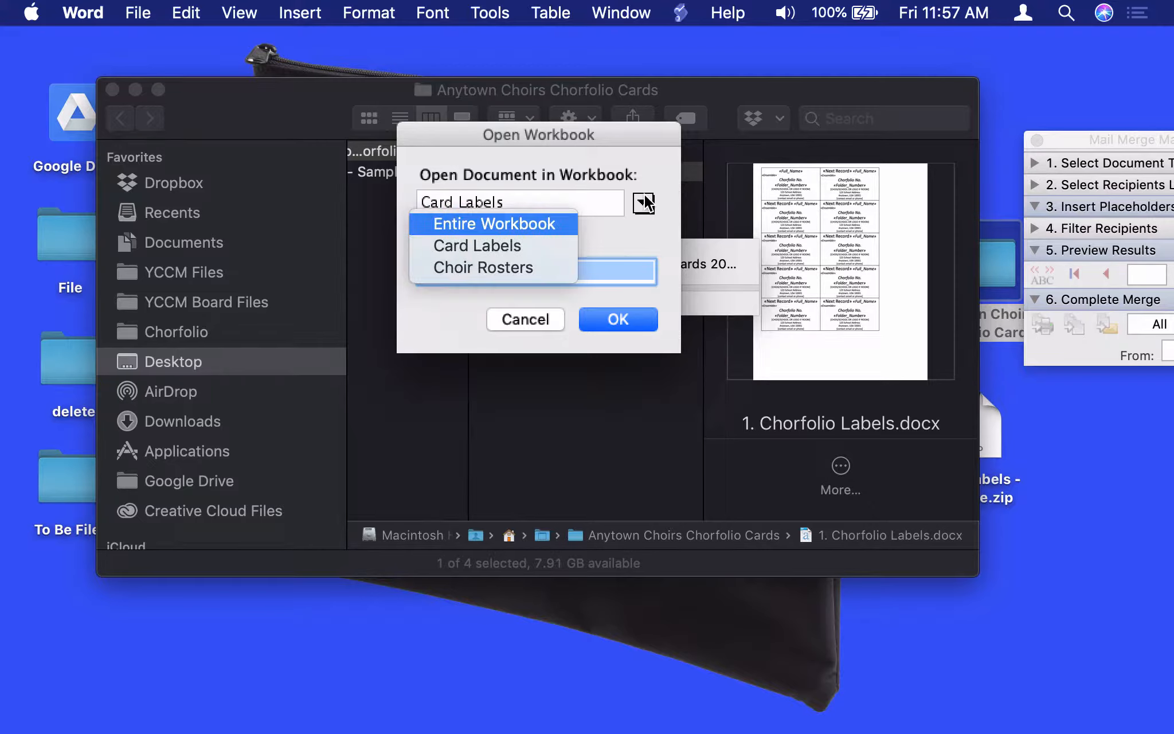
pyautogui.click(533, 246)
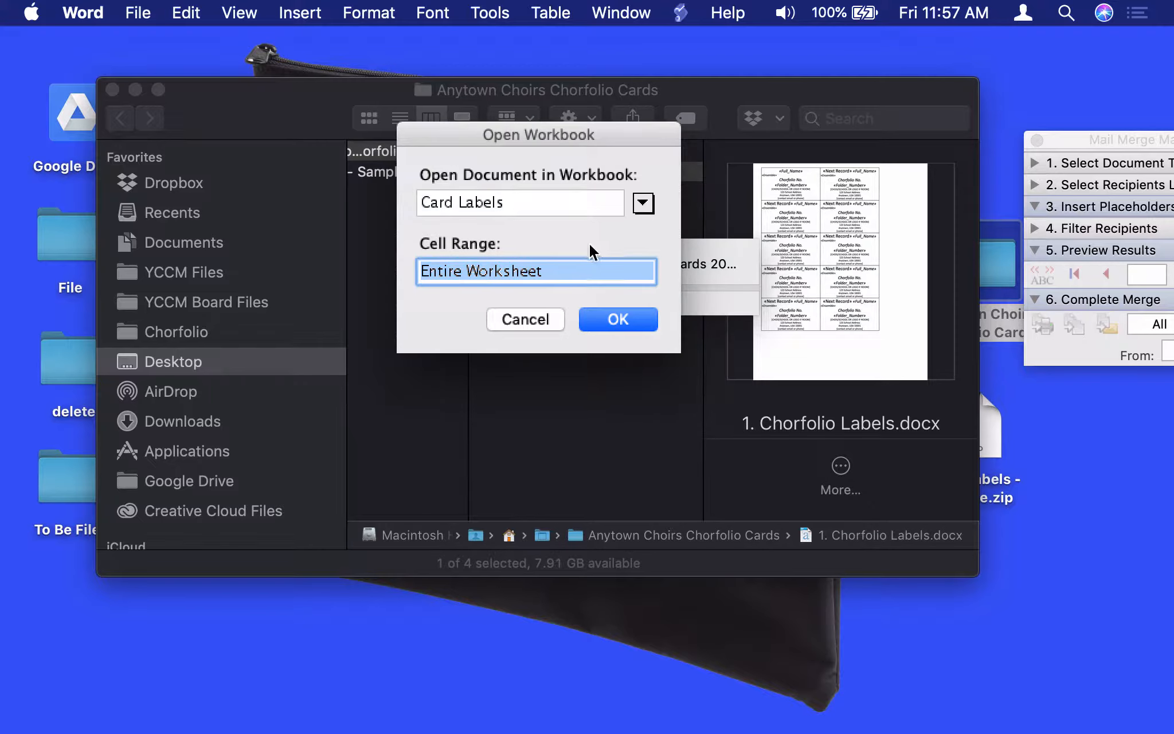
pyautogui.click(611, 319)
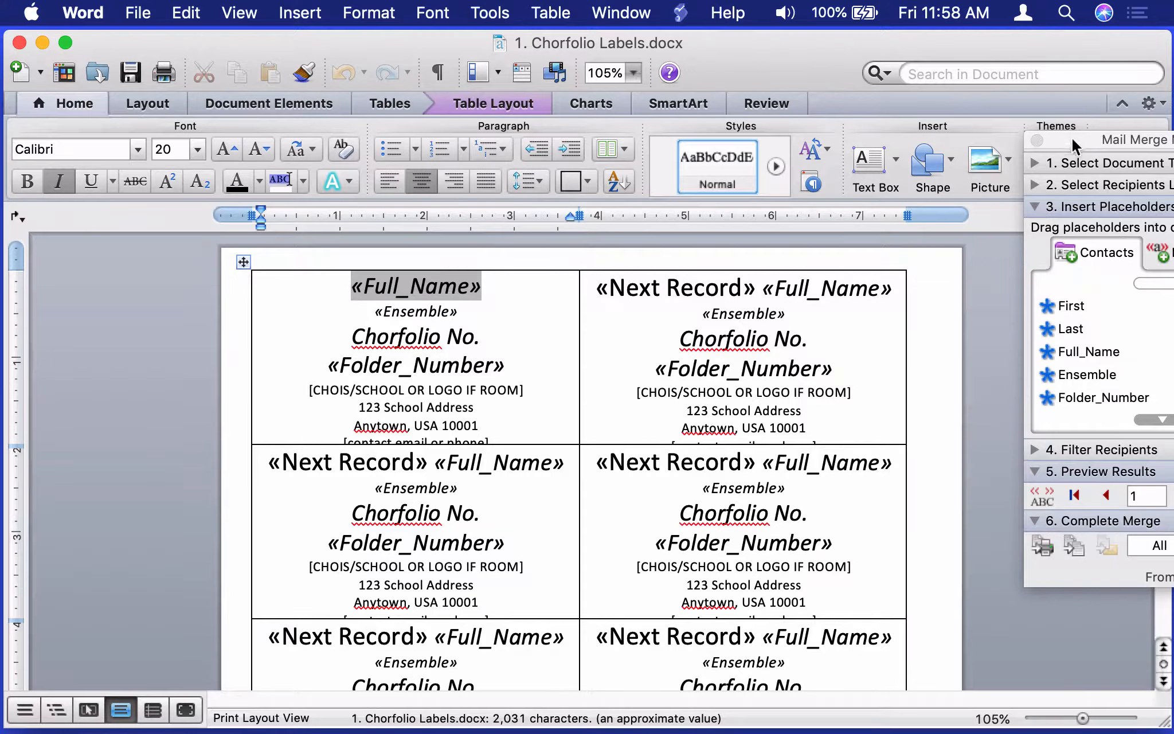
# Inspect the «Ensemble» and «Folder_Number» merge fields on the first label.
pyautogui.moveTo(1072, 136); pyautogui.dragTo(989, 118)
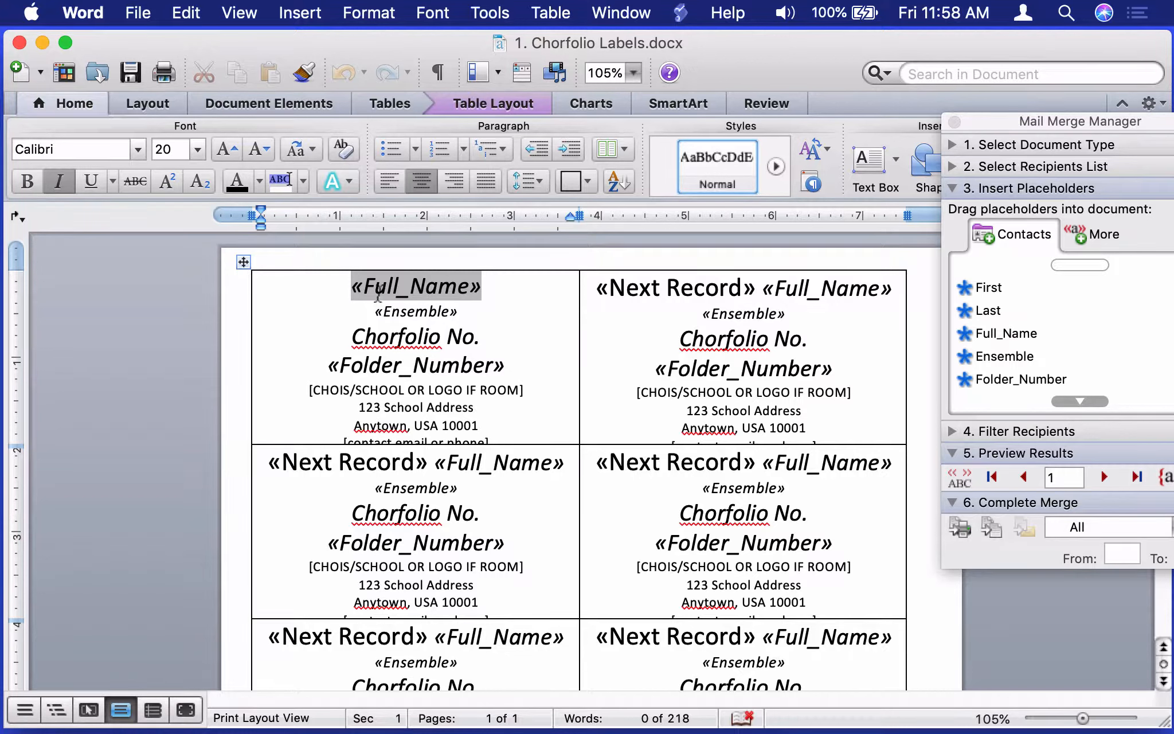
pyautogui.click(419, 312)
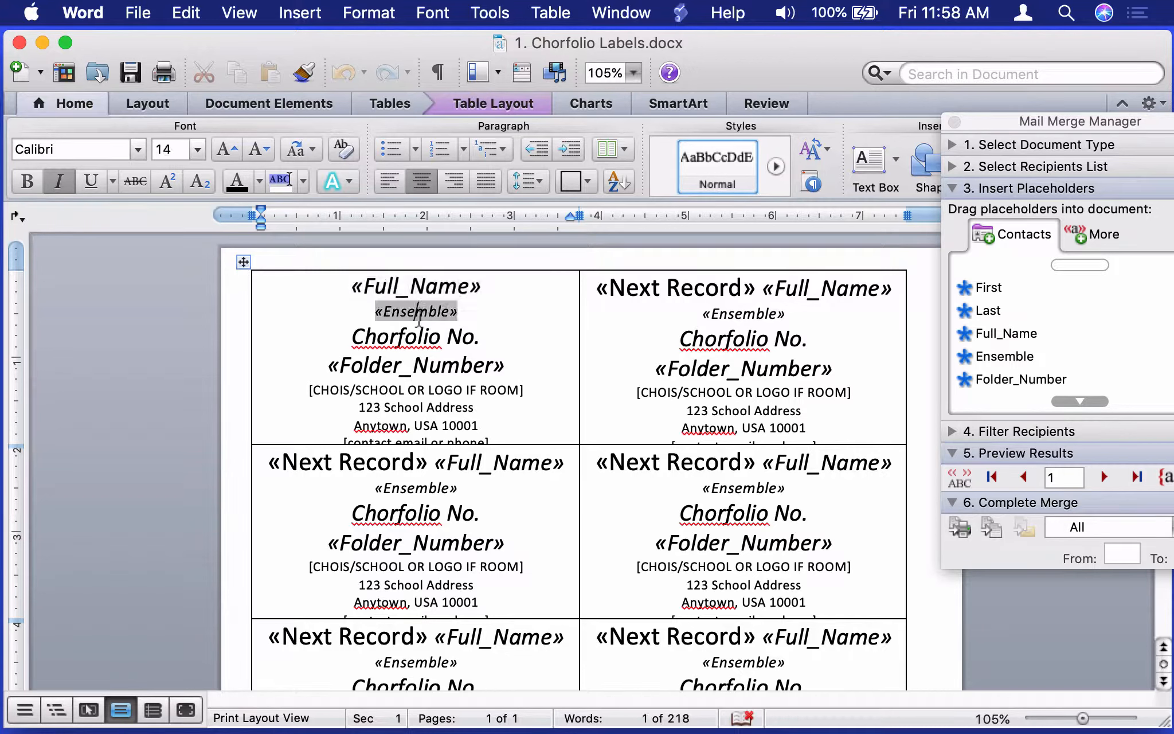
pyautogui.click(462, 365)
pyautogui.click(434, 284)
pyautogui.click(421, 311)
pyautogui.click(447, 362)
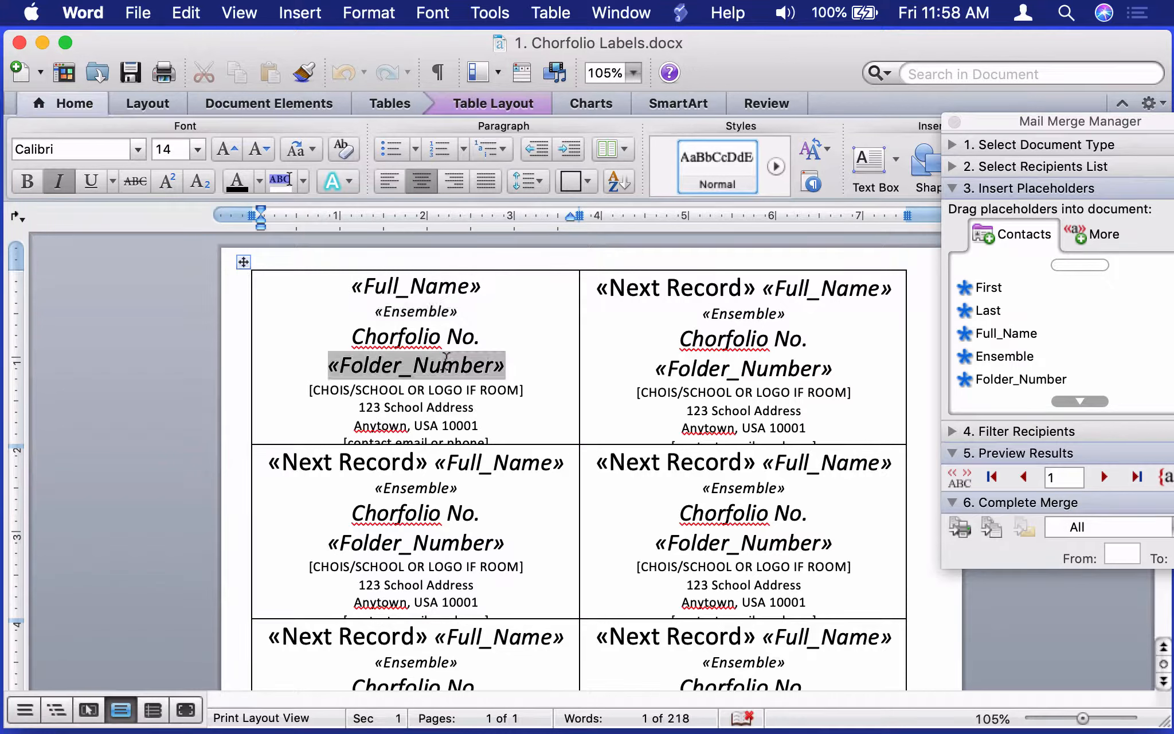
pyautogui.click(423, 282)
pyautogui.click(427, 312)
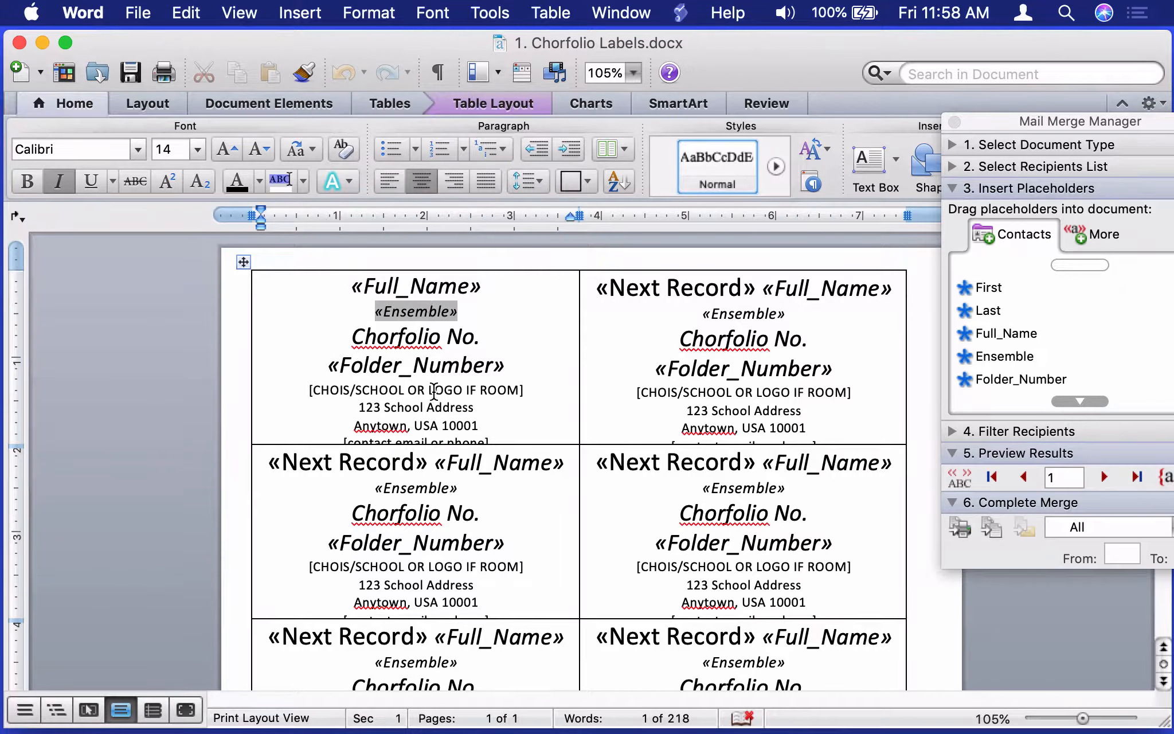
pyautogui.click(446, 365)
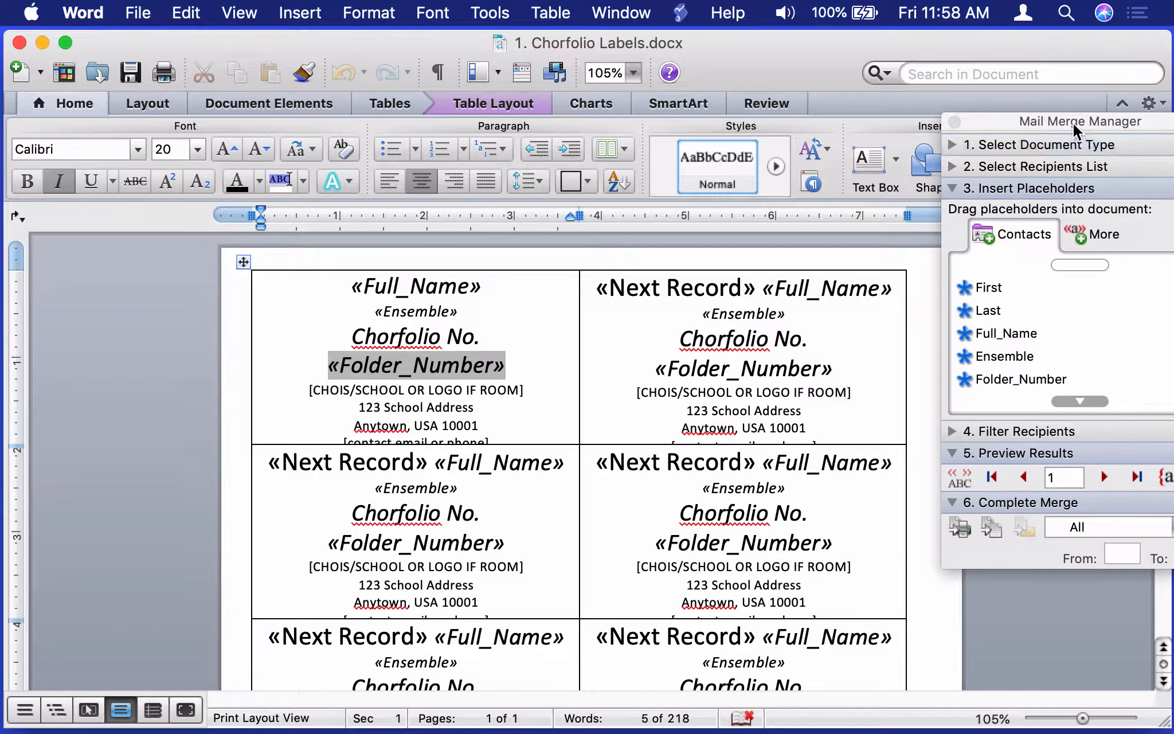
# Reopen Mail Merge Manager from Tools and collapse its placeholder, preview and complete-merge sections.
pyautogui.moveTo(1072, 122); pyautogui.dragTo(988, 116)
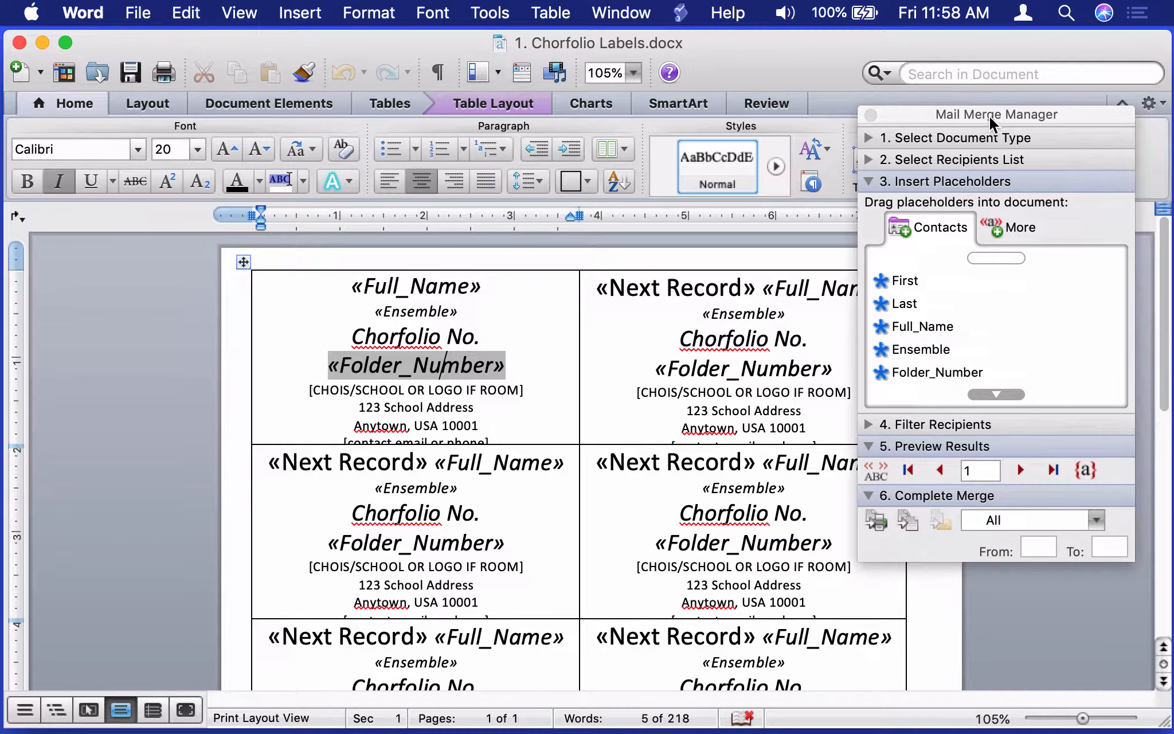
pyautogui.click(870, 115)
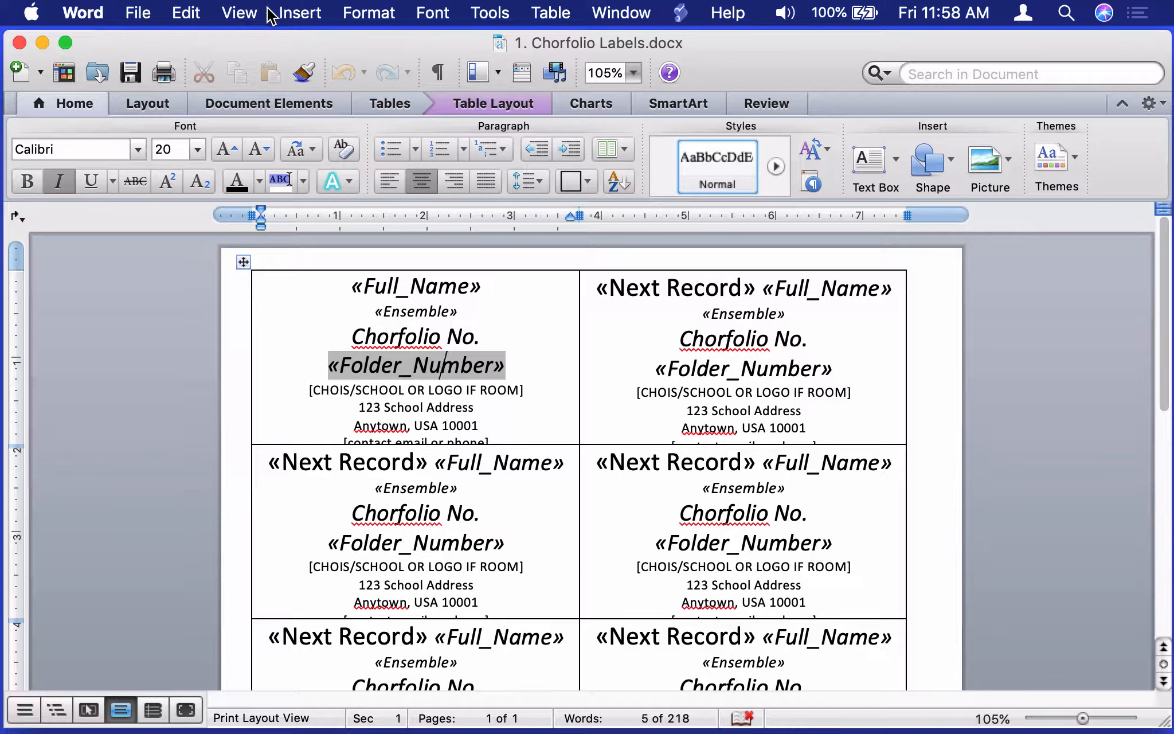
pyautogui.click(493, 12)
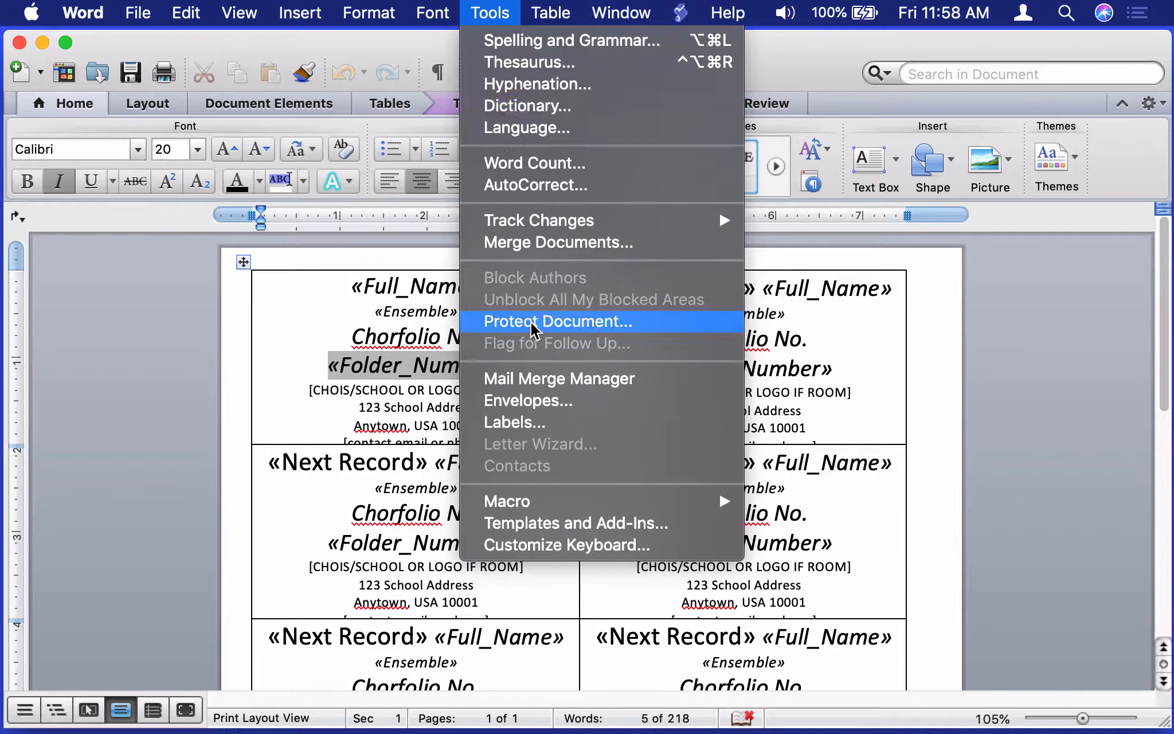
pyautogui.click(533, 379)
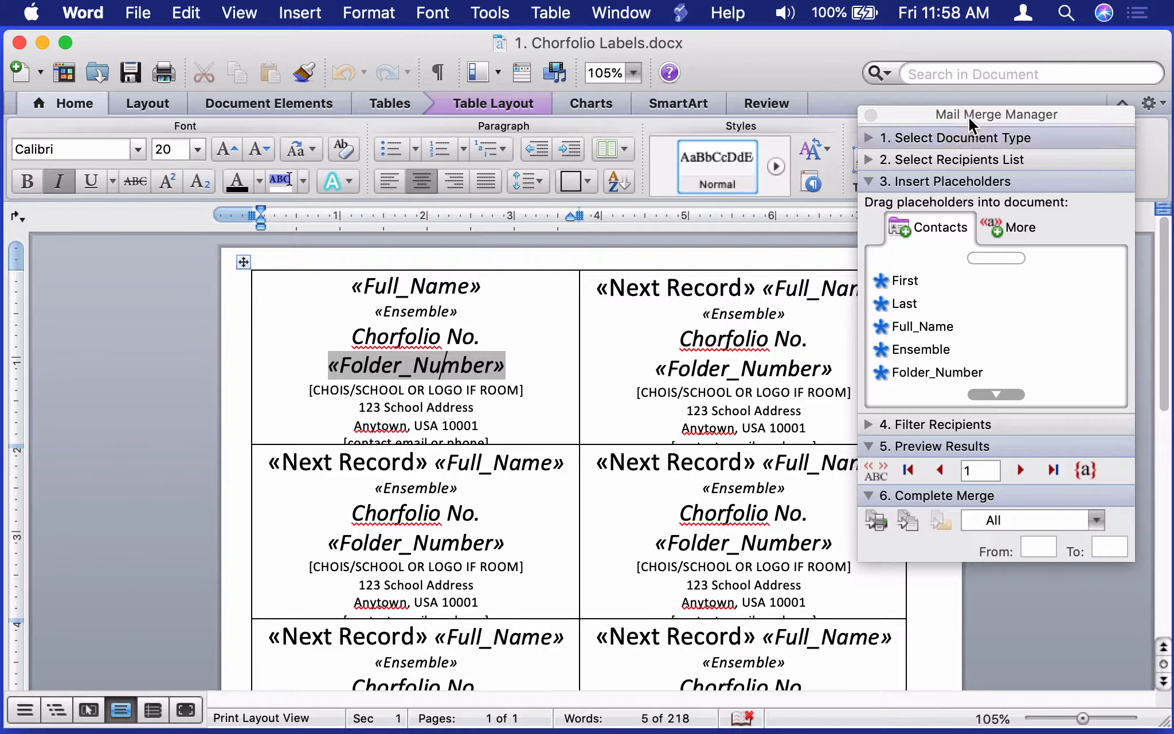
pyautogui.click(865, 180)
pyautogui.click(869, 224)
pyautogui.click(868, 245)
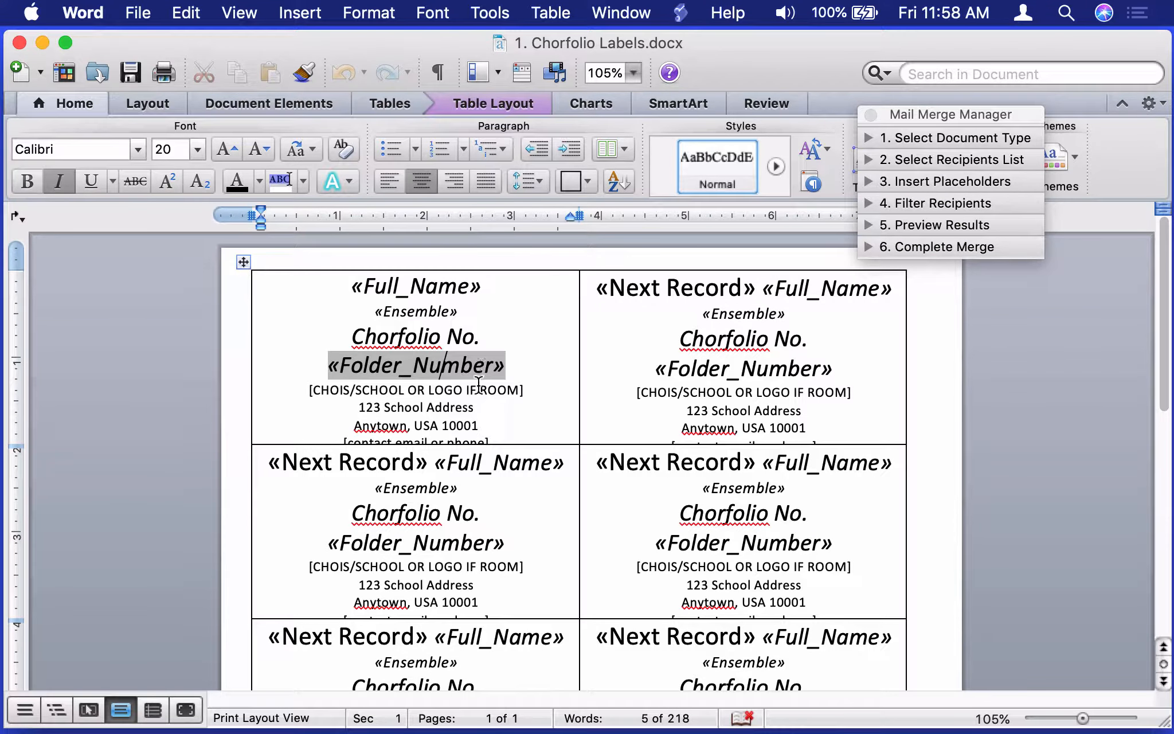
pyautogui.scroll(-1, 479, 383)
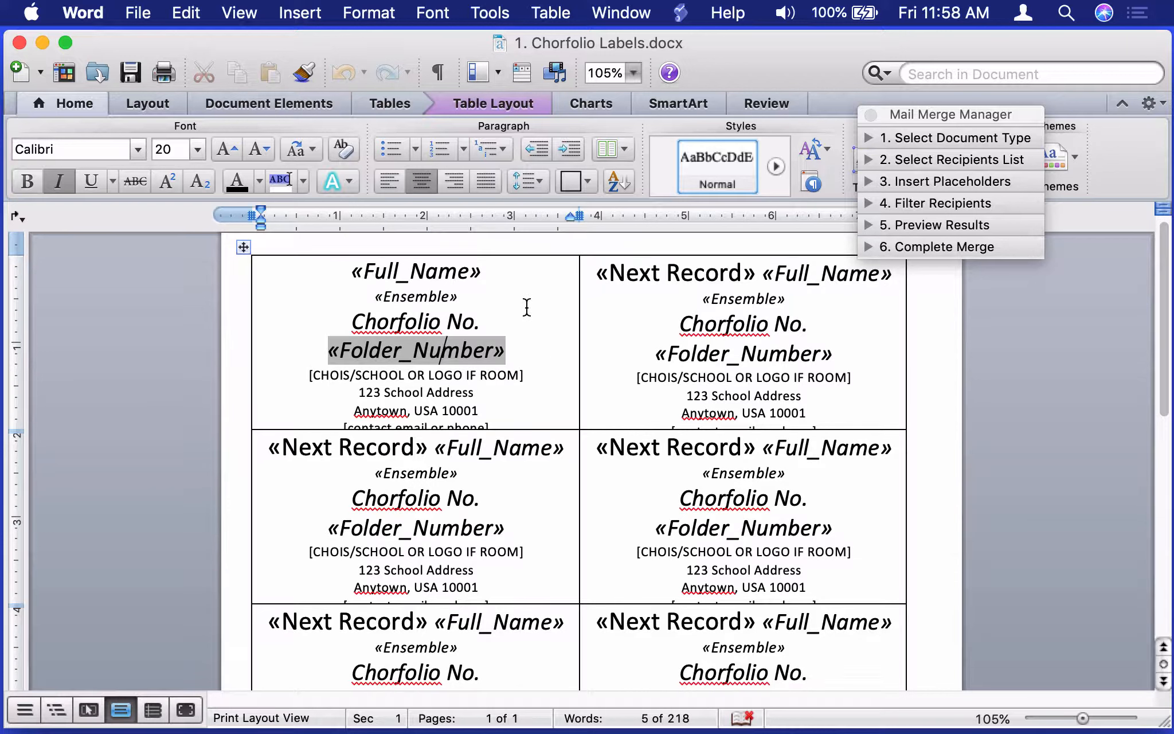
# Turn on View Merged Data in Preview Results and select the first label's singer name.
pyautogui.click(868, 226)
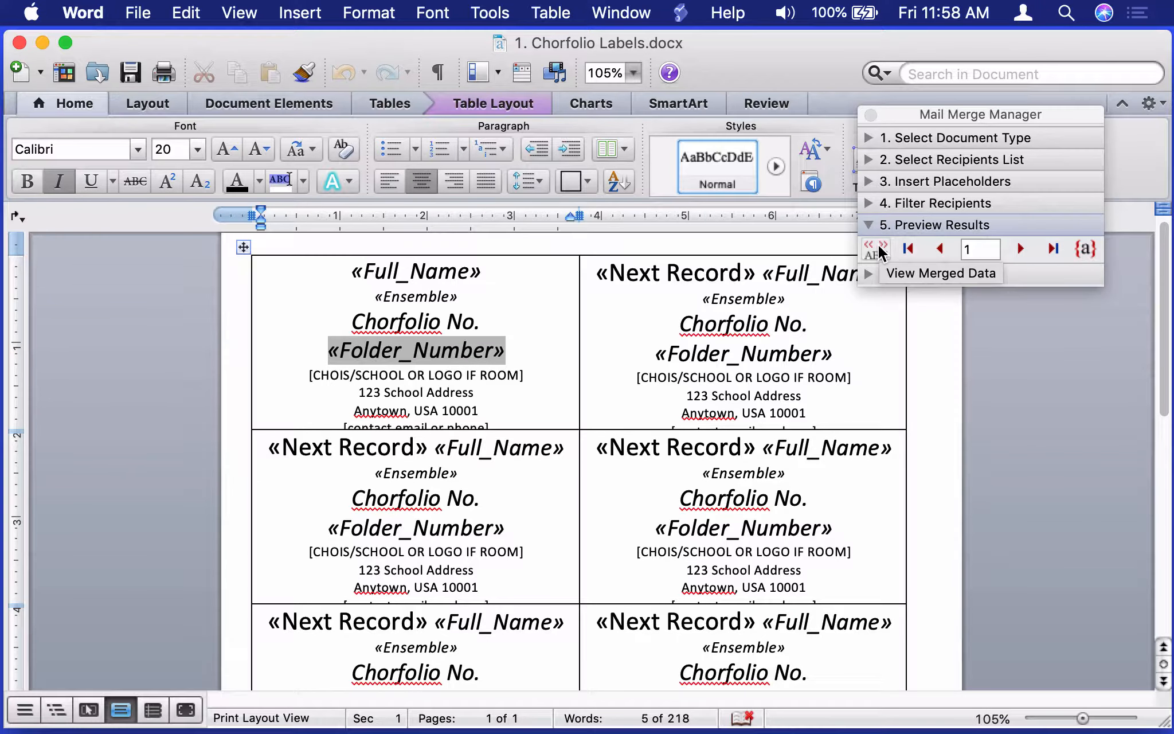
pyautogui.click(875, 249)
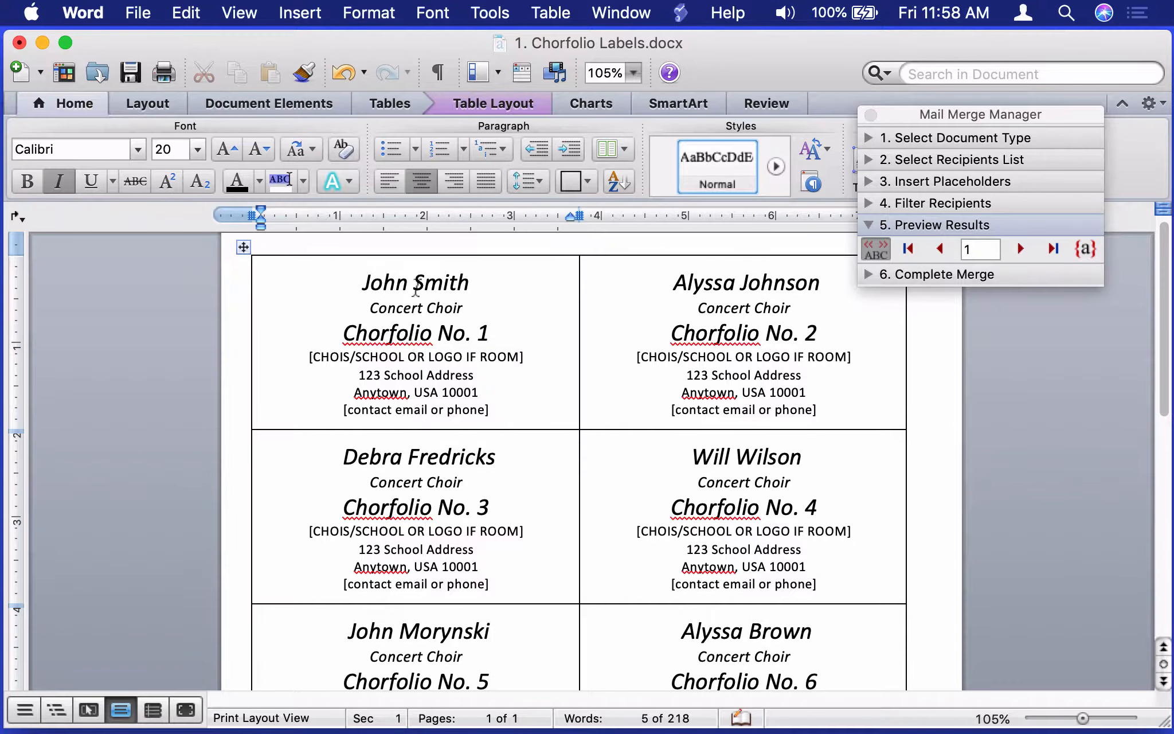
pyautogui.click(417, 282)
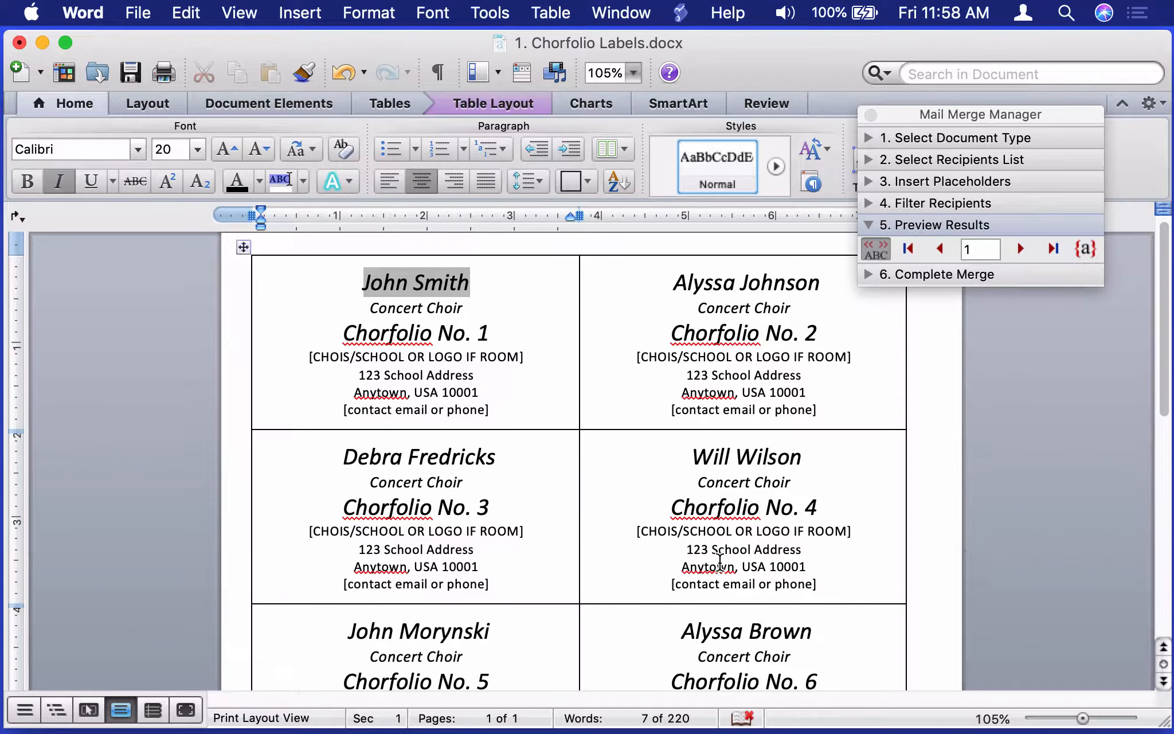
pyautogui.scroll(-6, 756, 657)
pyautogui.scroll(6, 757, 656)
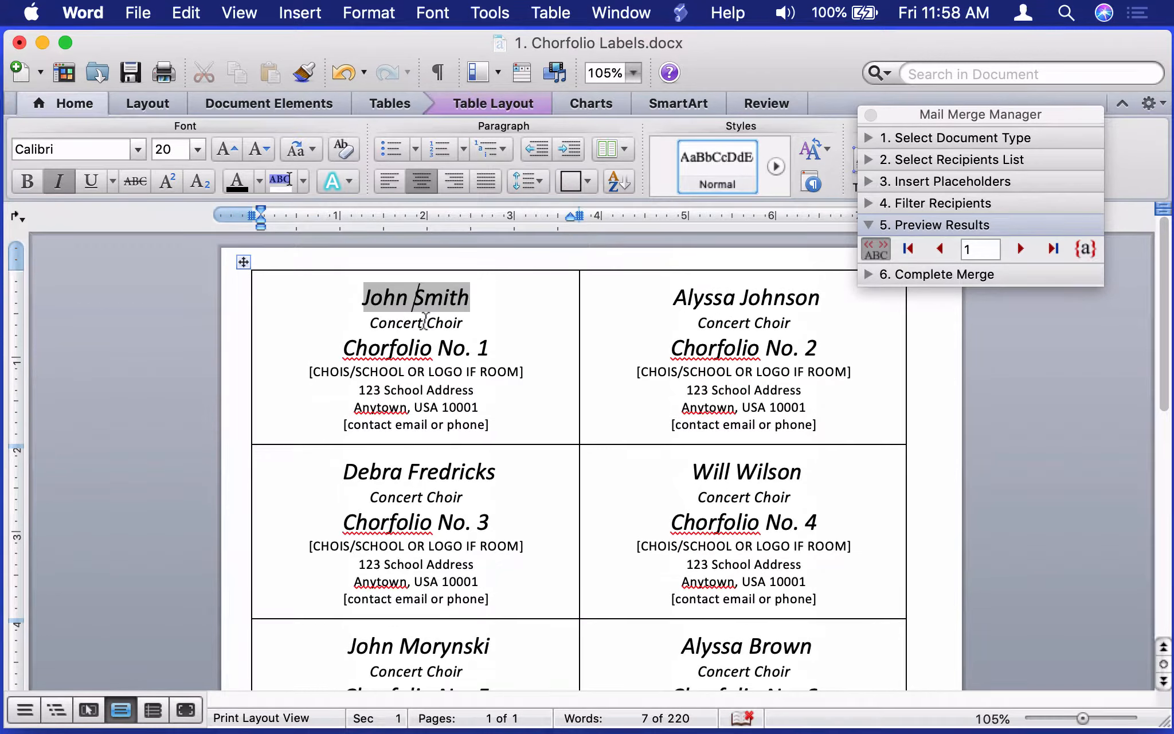
pyautogui.click(425, 322)
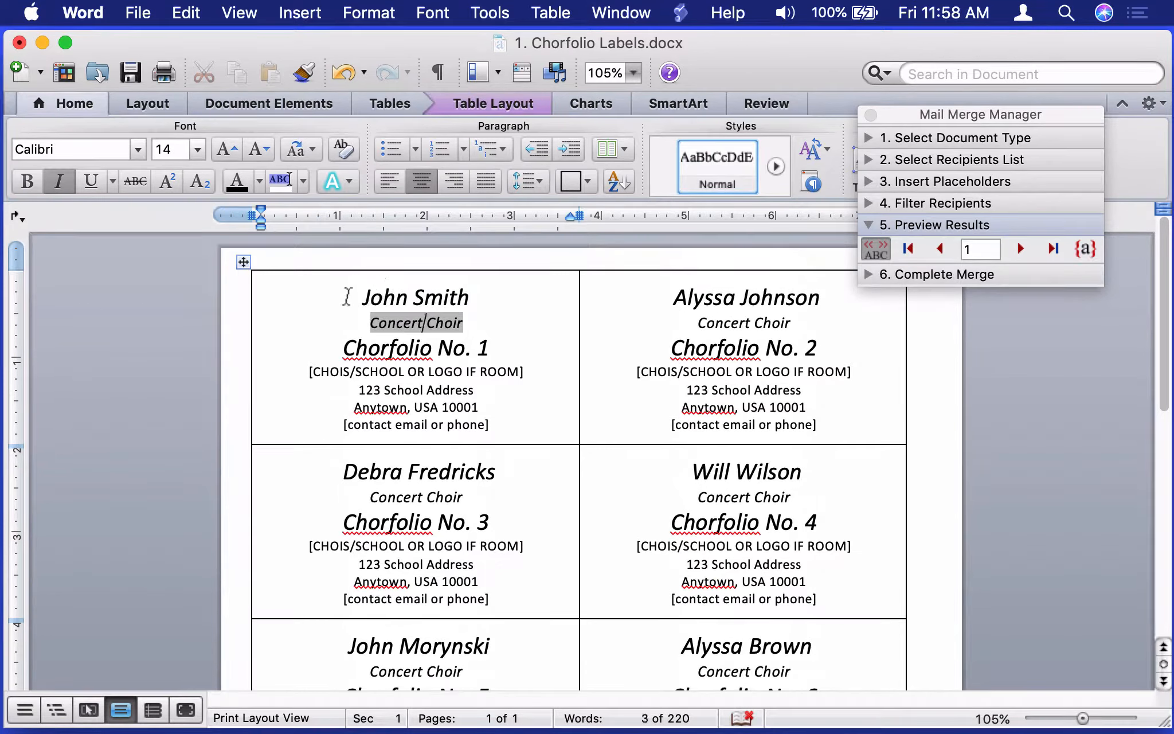
pyautogui.moveTo(492, 296); pyautogui.dragTo(380, 296)
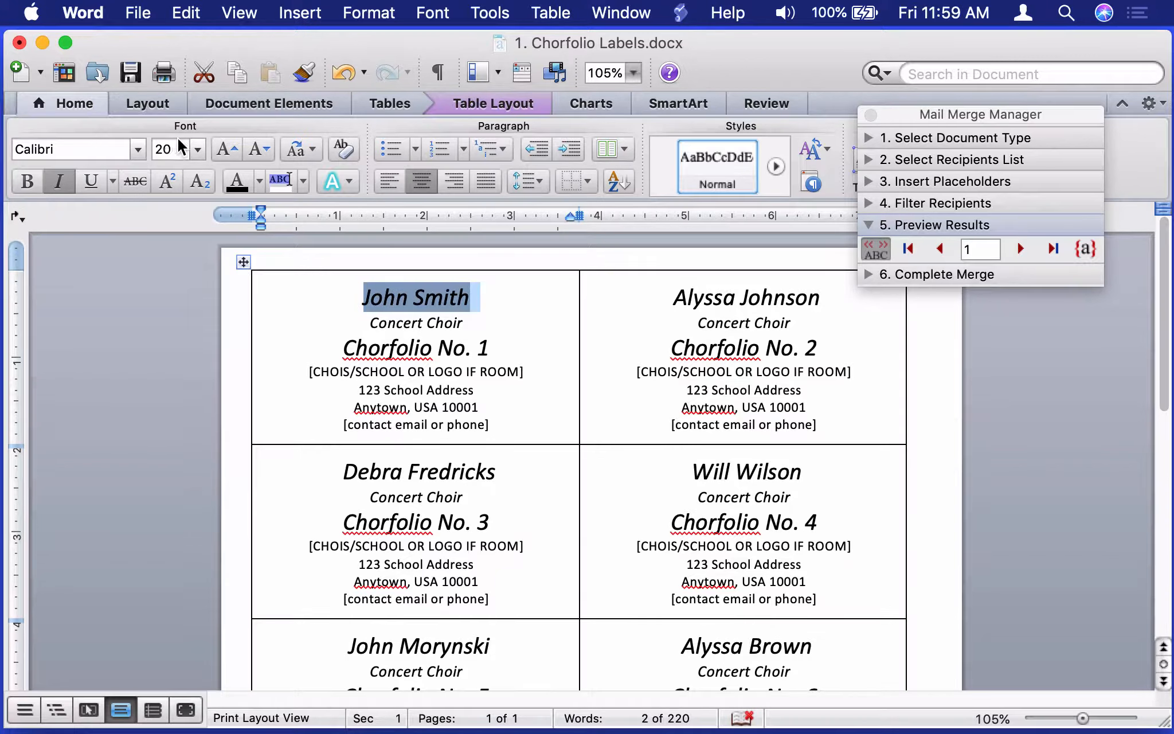
# Set the first label's singer name to 26 pt.
pyautogui.click(196, 146)
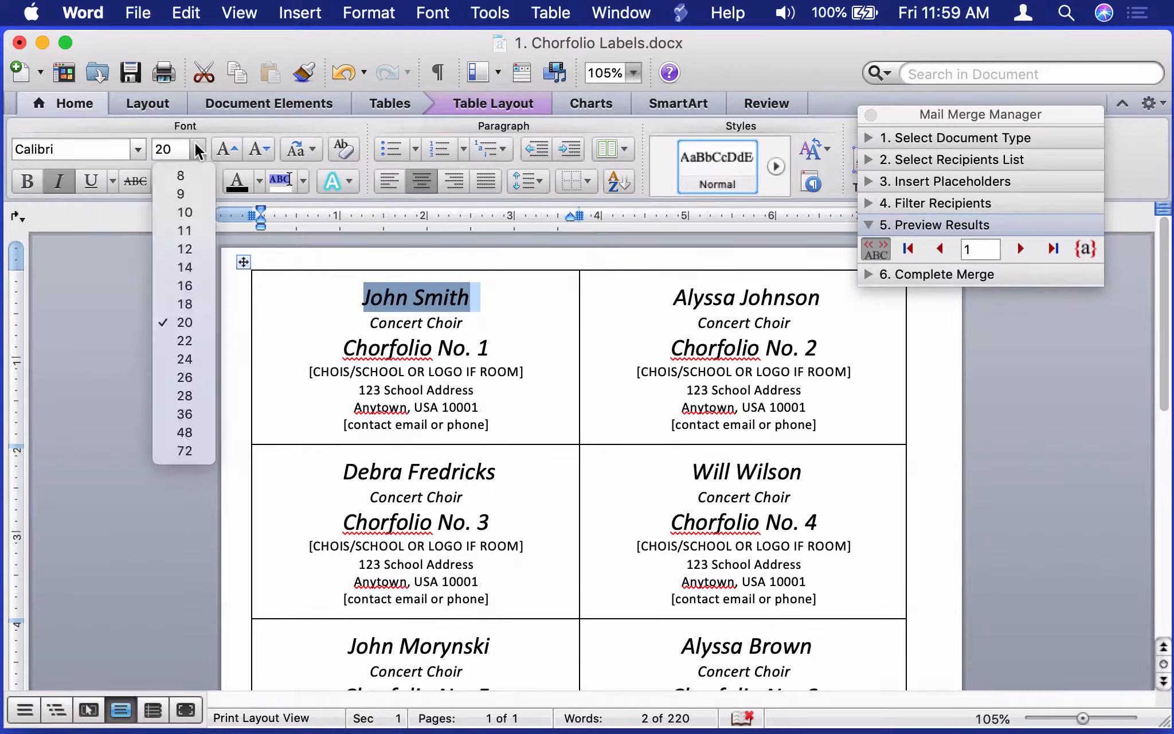
pyautogui.click(173, 376)
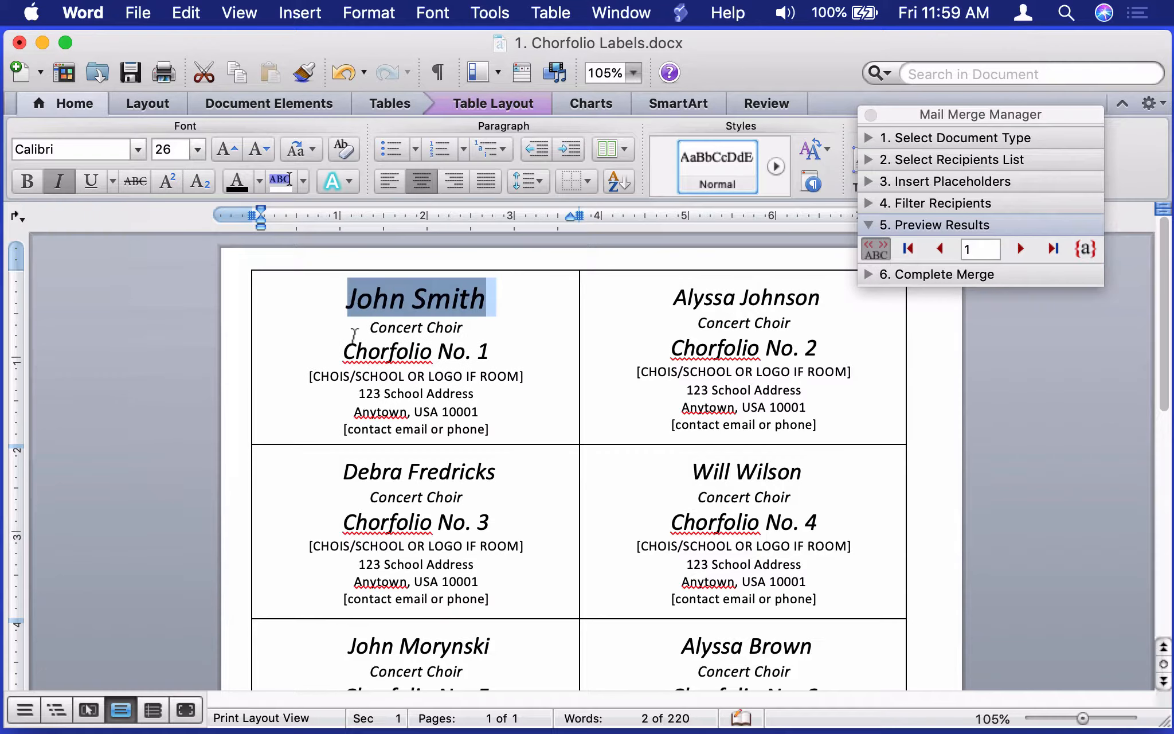
pyautogui.click(446, 326)
pyautogui.moveTo(484, 327); pyautogui.dragTo(380, 327)
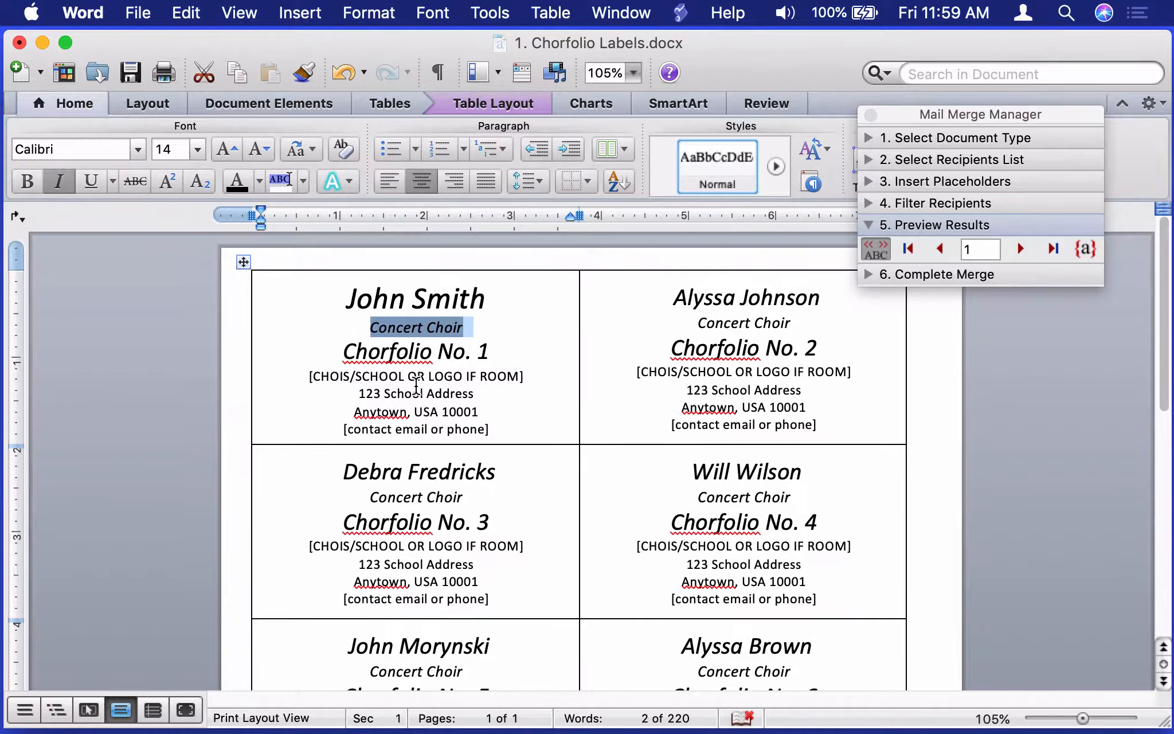
# Replace the word 'Chorfolio' with 'Folder' on the first label.
pyautogui.click(382, 351)
pyautogui.doubleClick(381, 350)
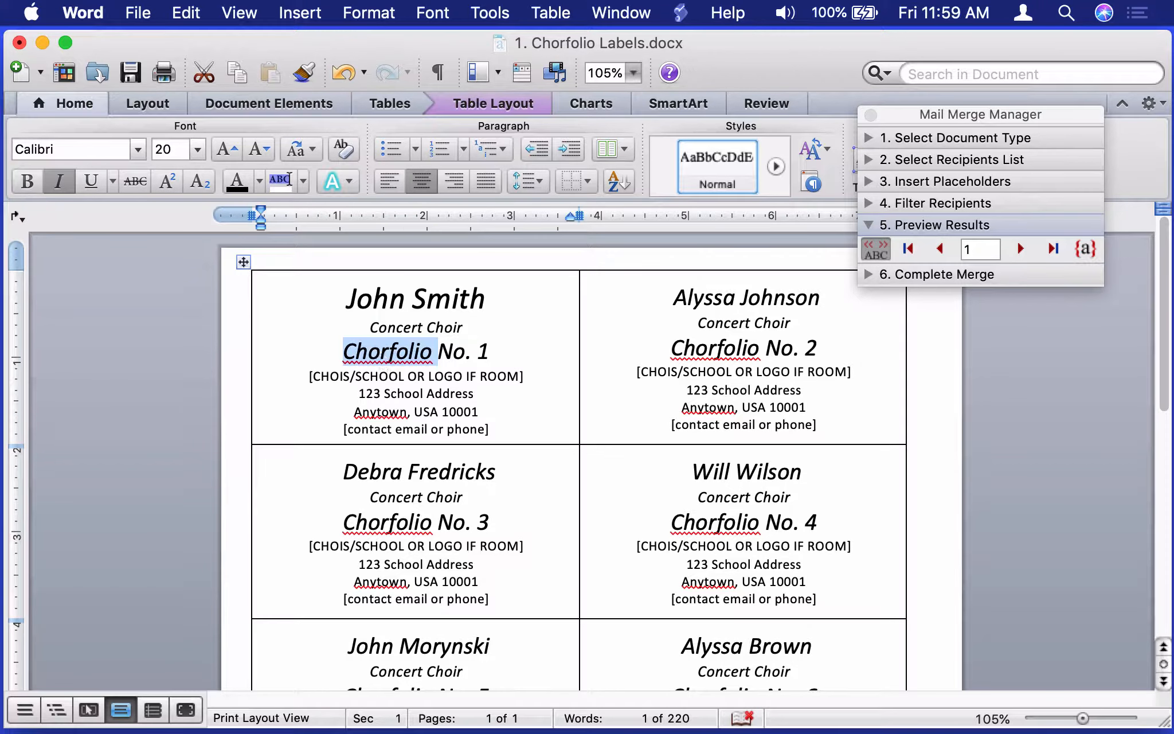
pyautogui.write('Folder')
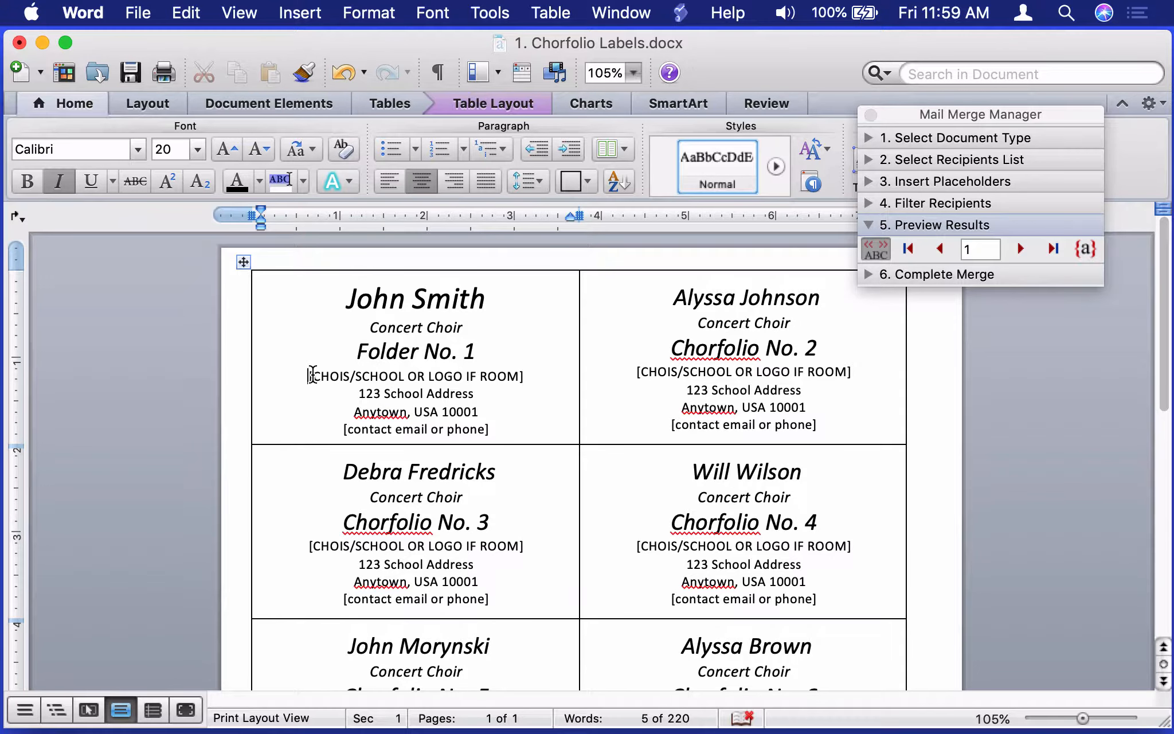
# Delete the first label's school/logo placeholder line and replace the contact placeholder with a phone number.
pyautogui.moveTo(313, 376); pyautogui.dragTo(515, 428)
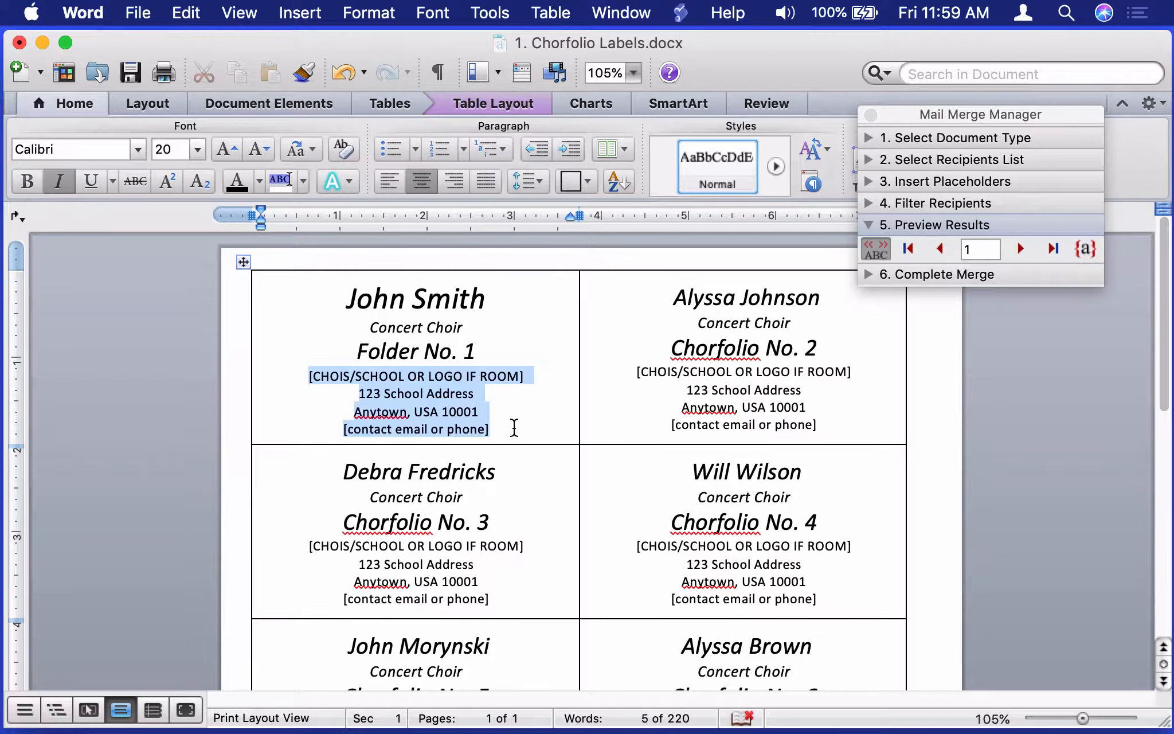
pyautogui.tripleClick(447, 373)
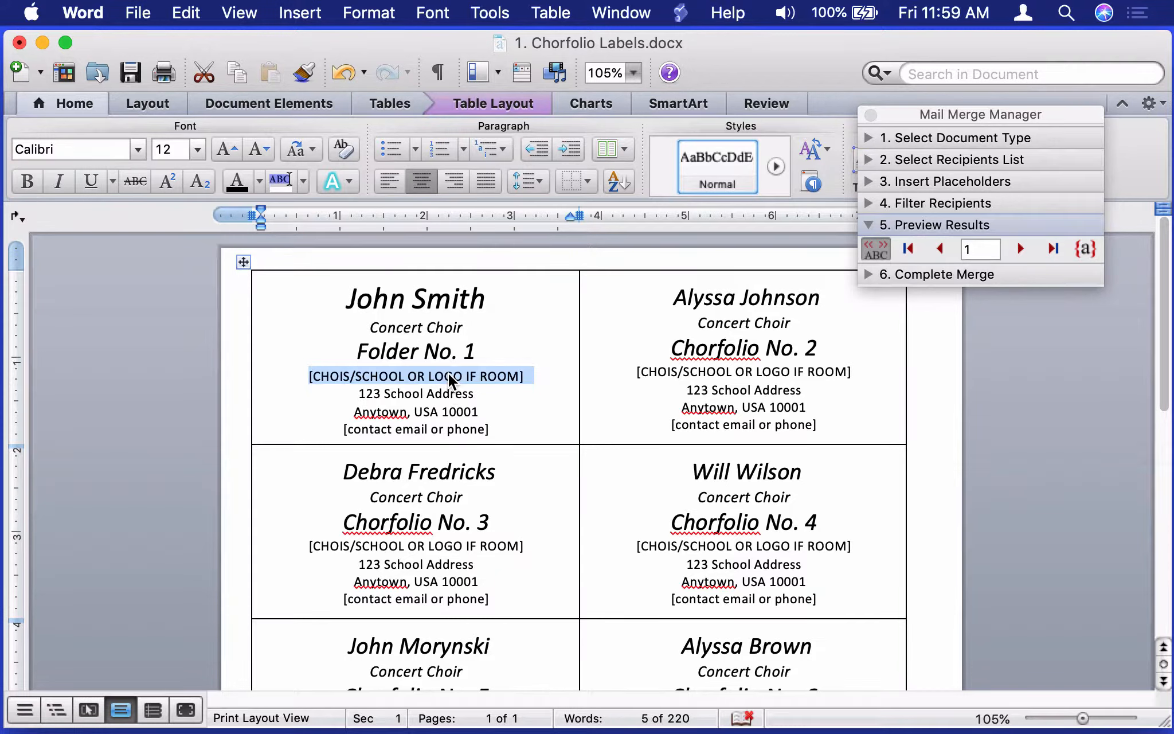
pyautogui.press('BackSpace')
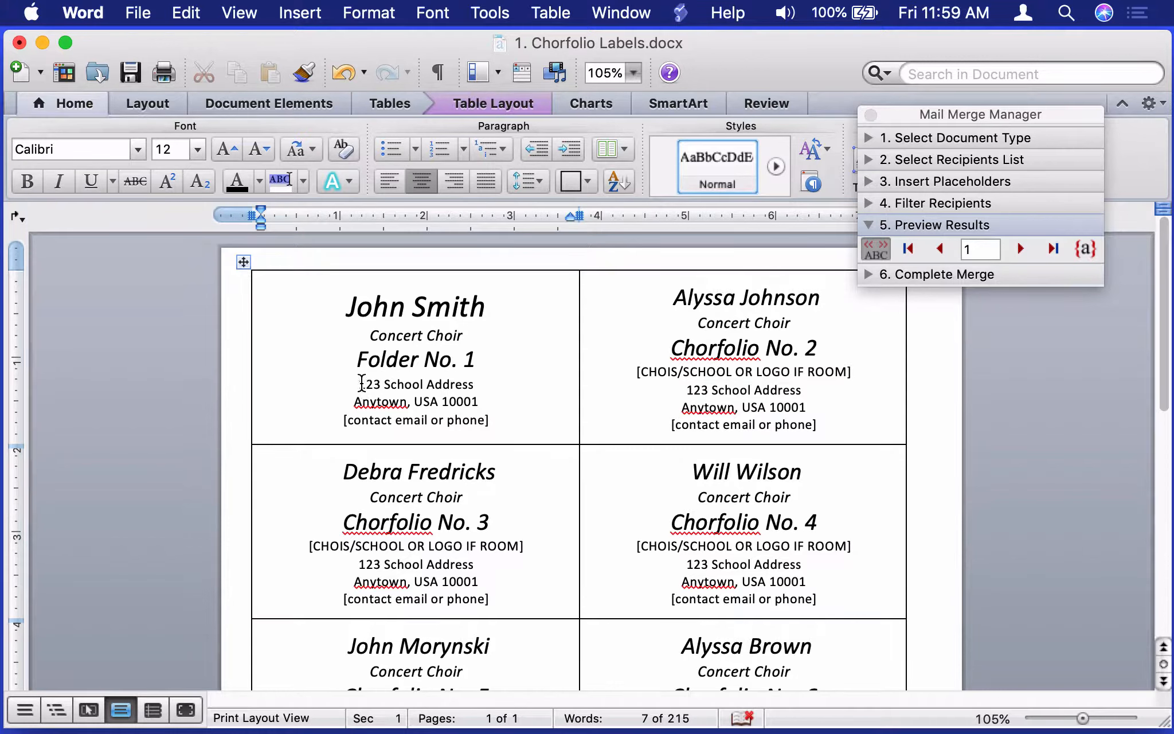
pyautogui.moveTo(492, 419); pyautogui.dragTo(325, 420)
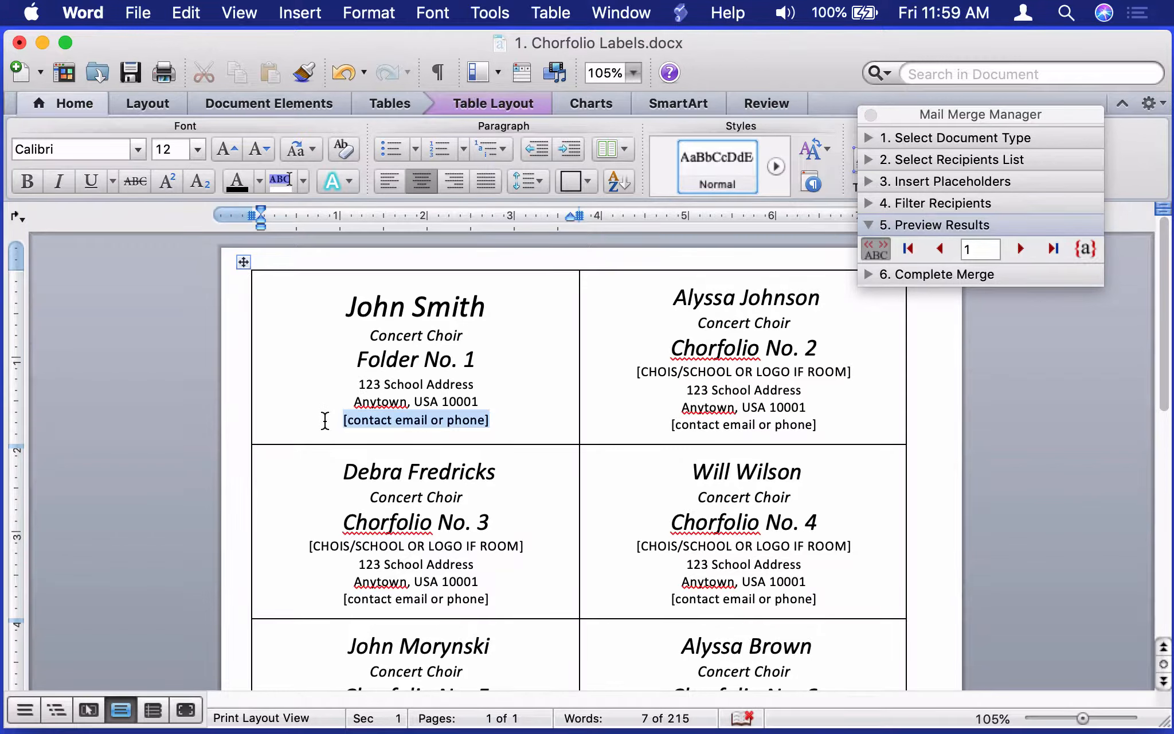
pyautogui.write('320-')
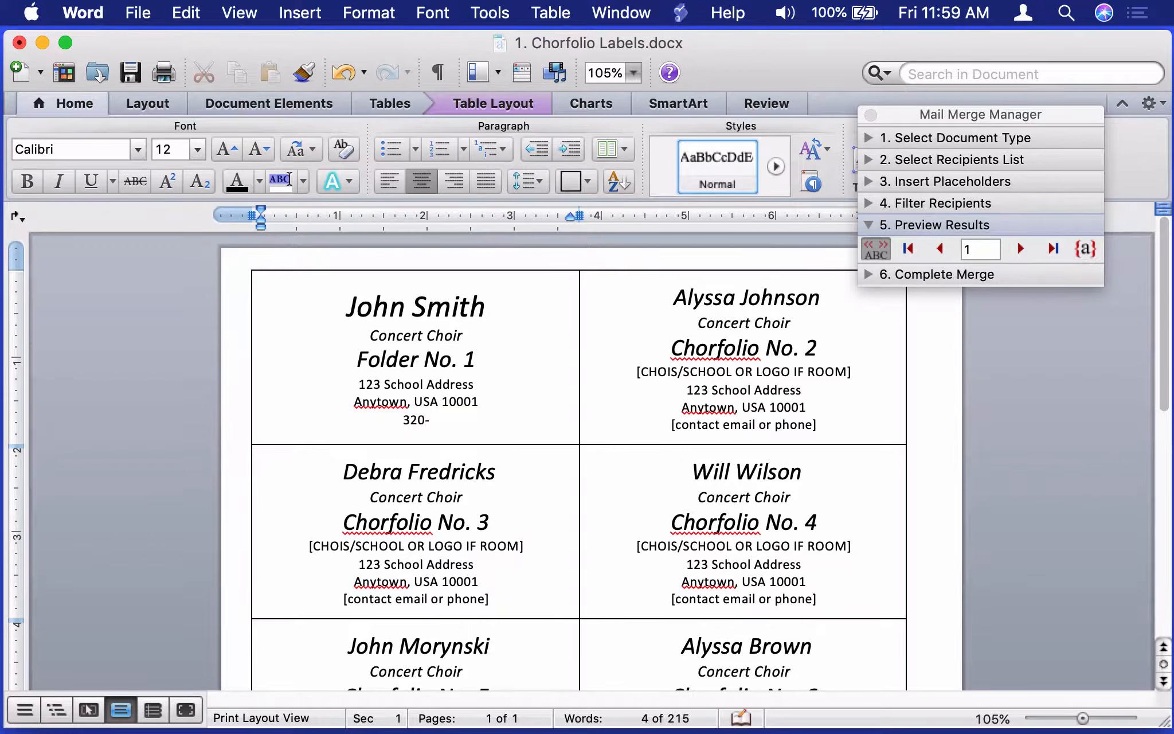
pyautogui.write('555-1212')
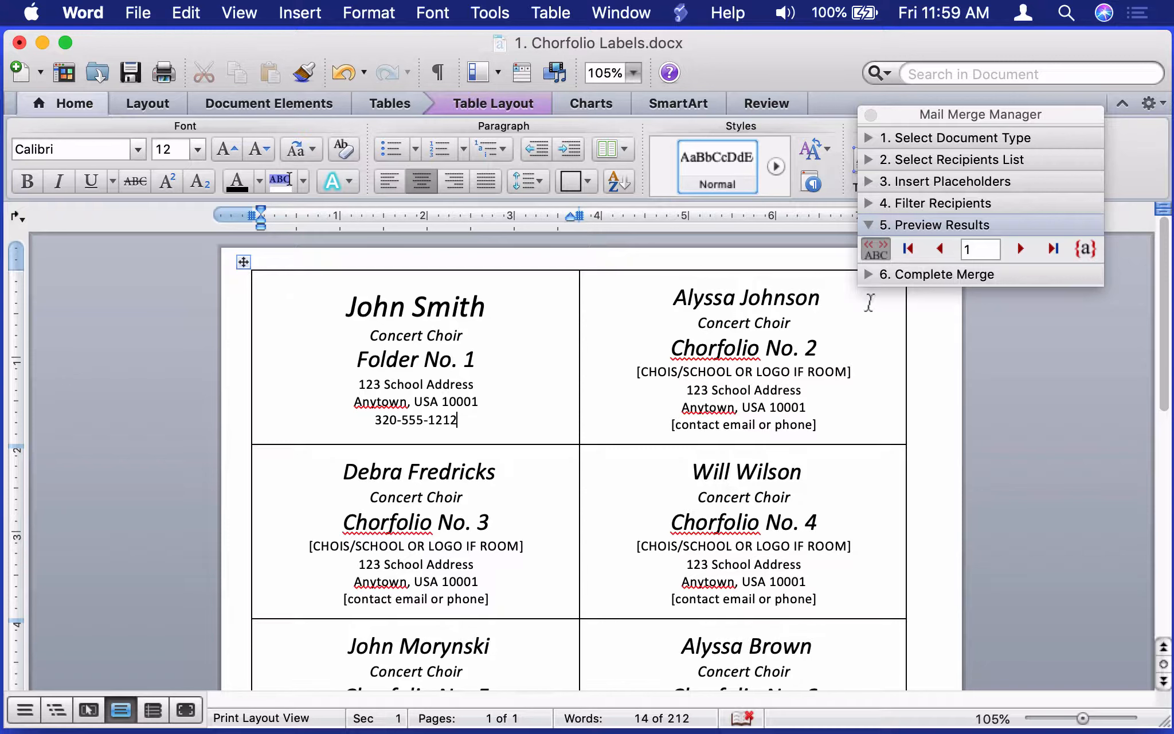
# Switch to showing merge fields and copy the edited first label's contents.
pyautogui.click(882, 254)
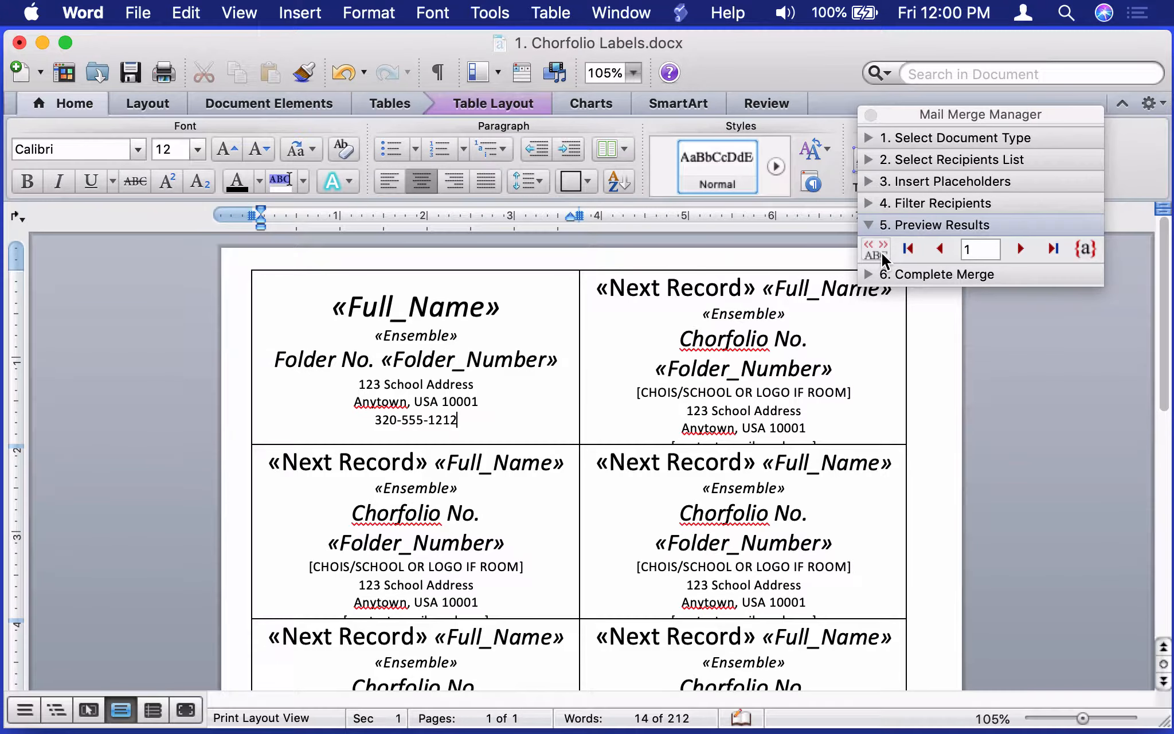
pyautogui.moveTo(326, 301); pyautogui.dragTo(492, 417)
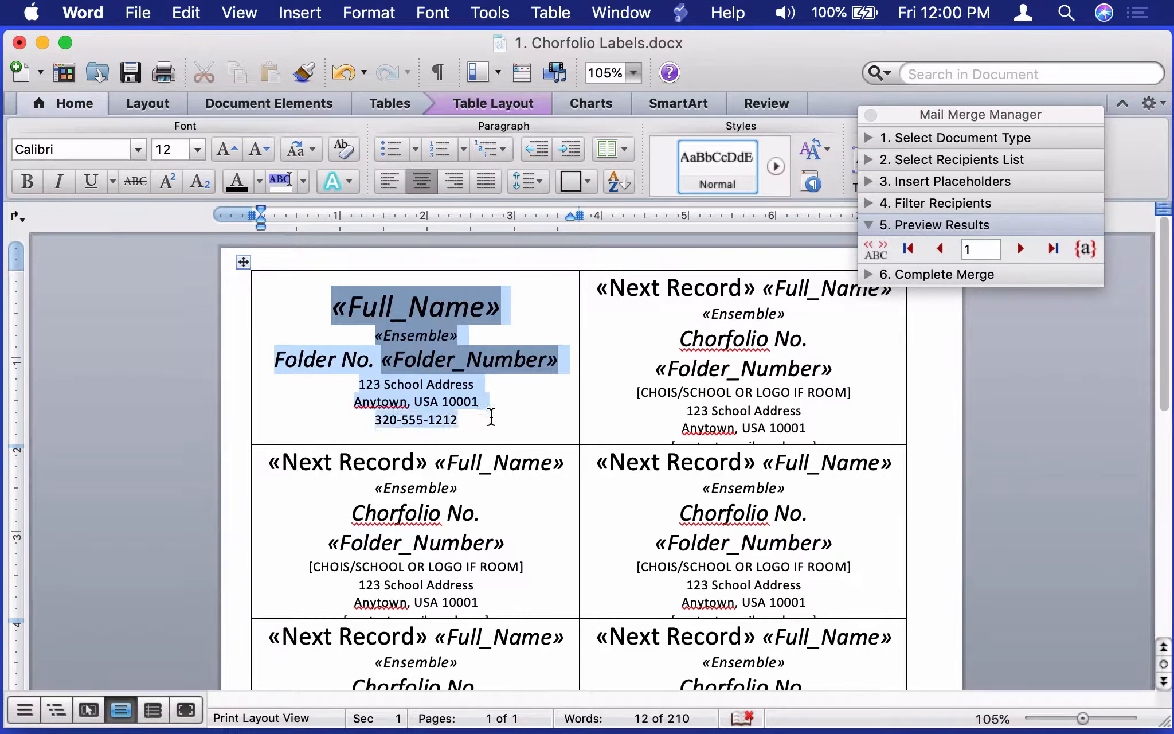
pyautogui.rightClick(446, 389)
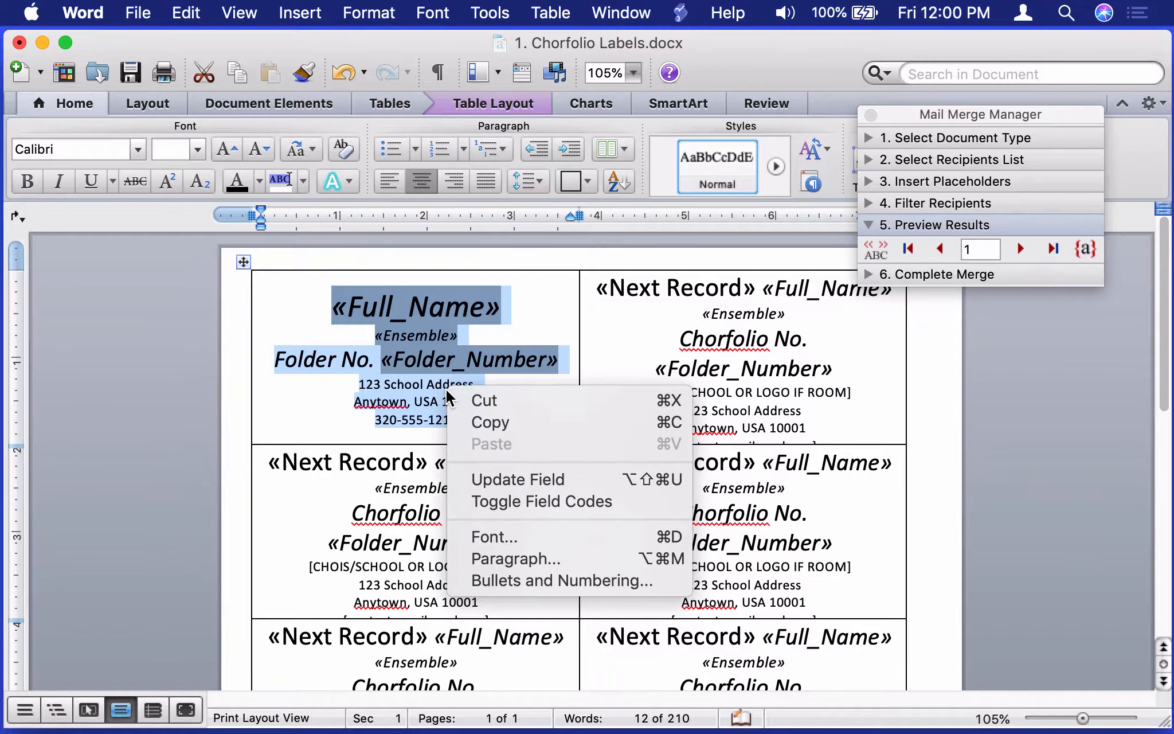
pyautogui.click(474, 418)
pyautogui.click(598, 347)
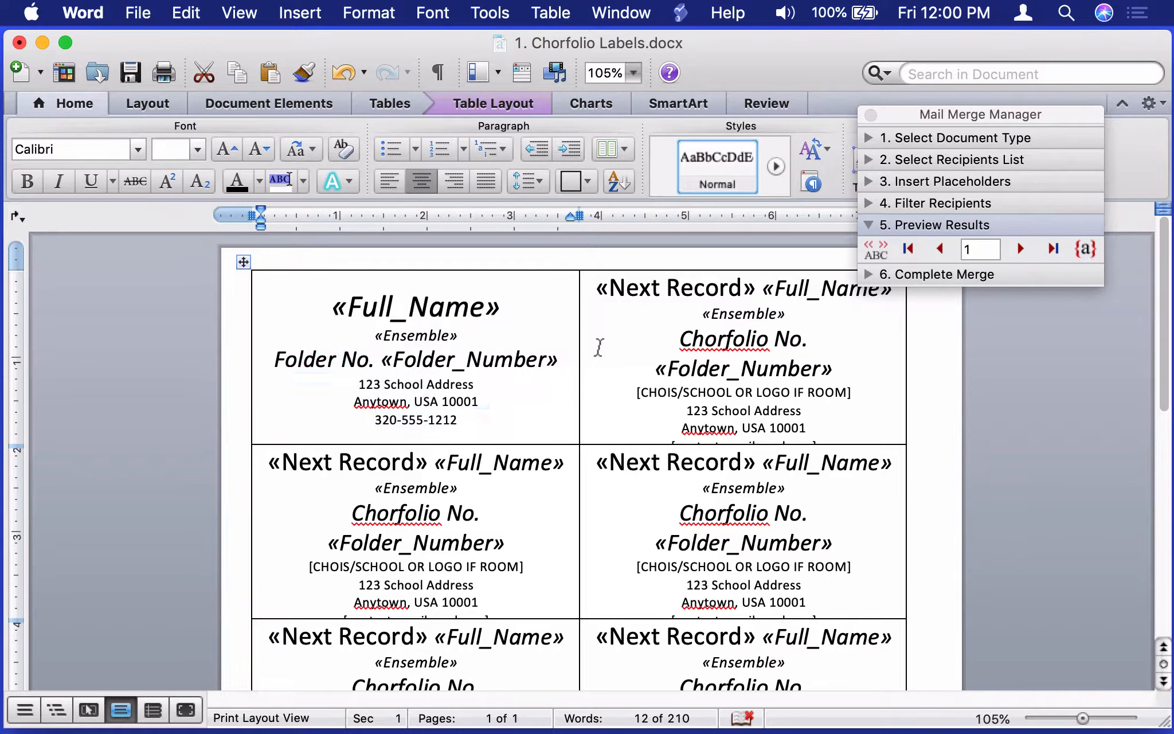
# Clear the second label's old lines after «Next Record» and paste the first label's content there.
pyautogui.click(783, 318)
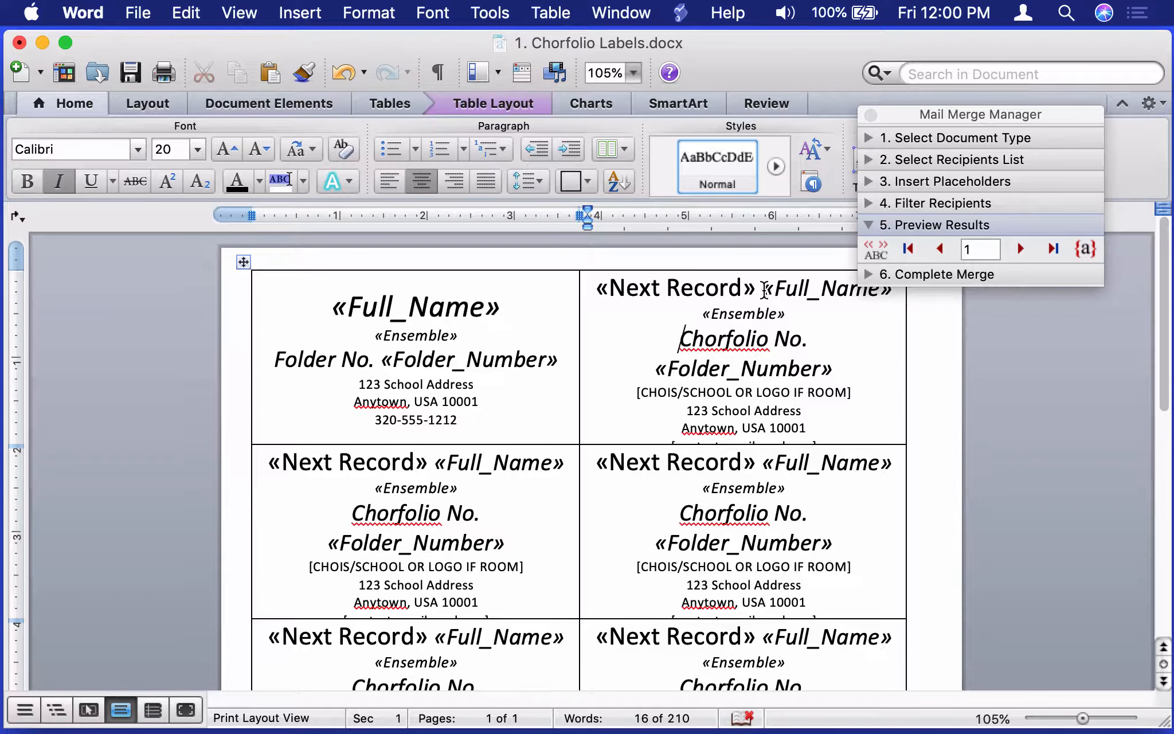
pyautogui.moveTo(761, 287); pyautogui.dragTo(830, 414)
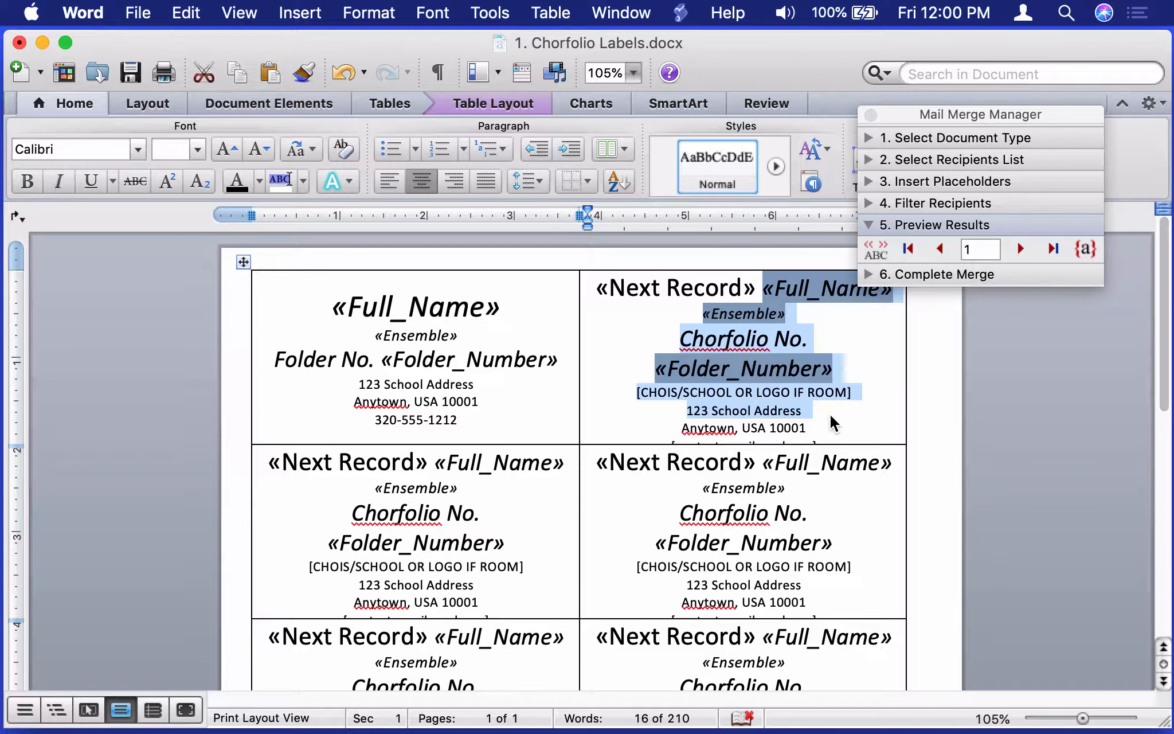
pyautogui.press('BackSpace')
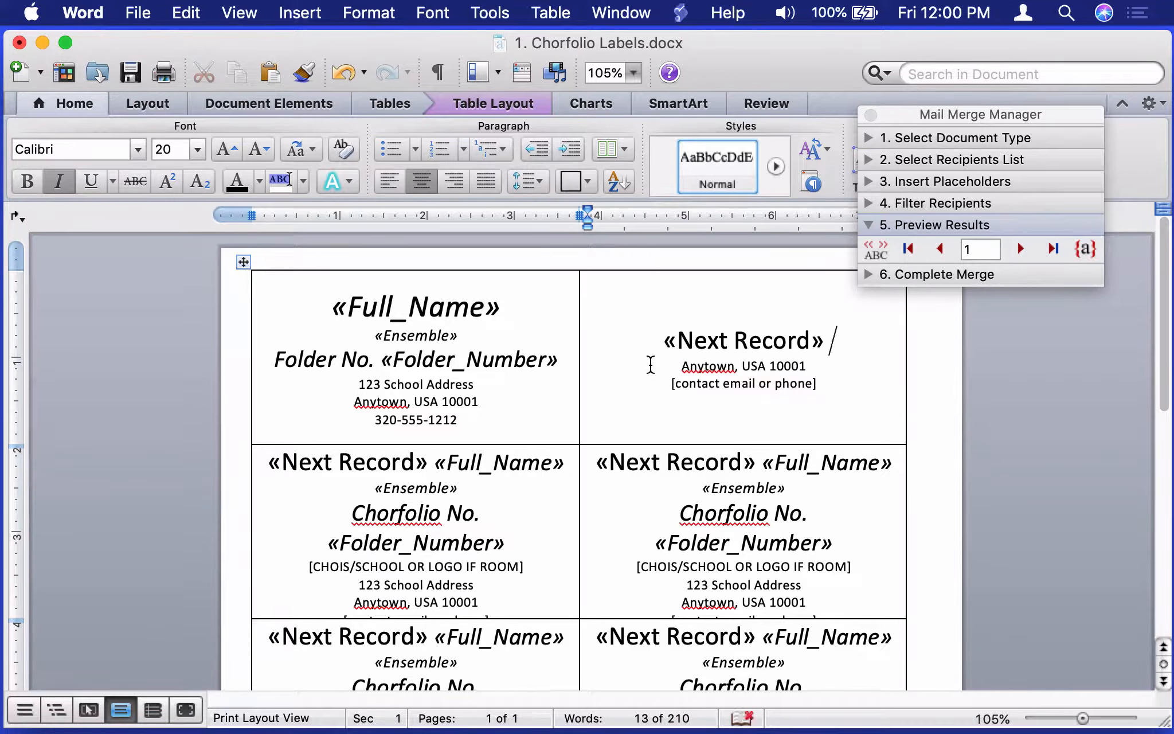
pyautogui.moveTo(679, 365); pyautogui.dragTo(858, 389)
pyautogui.press('BackSpace')
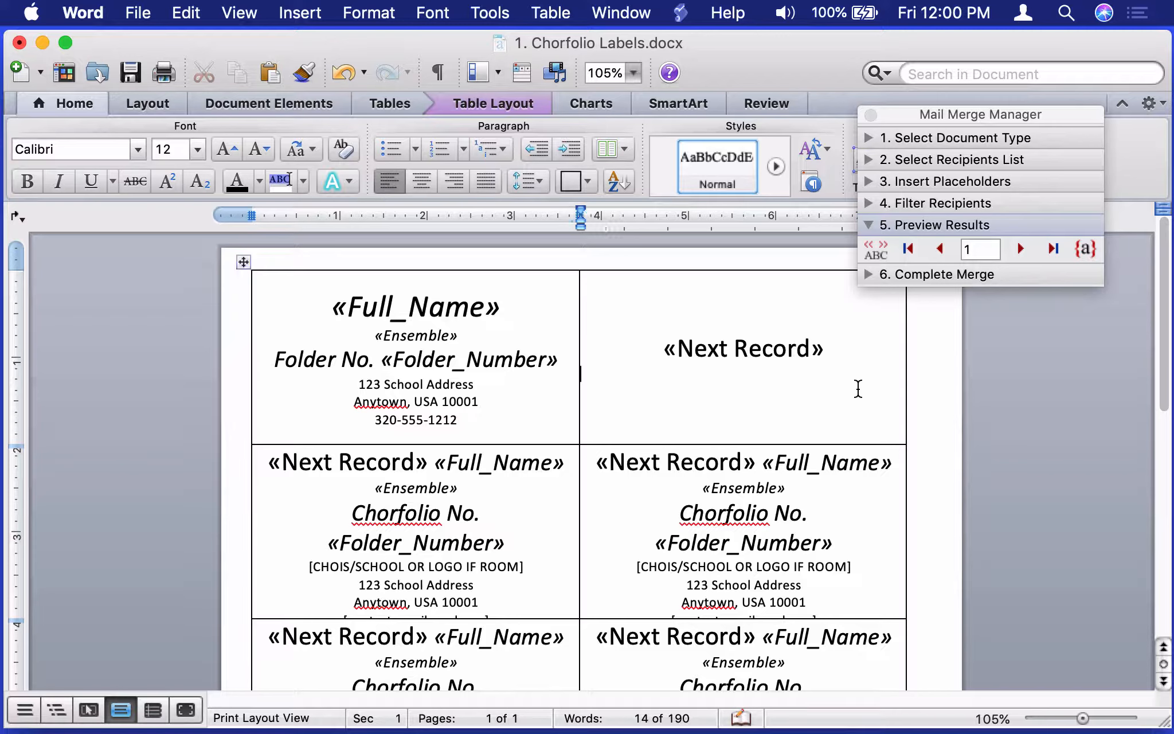
pyautogui.press('BackSpace')
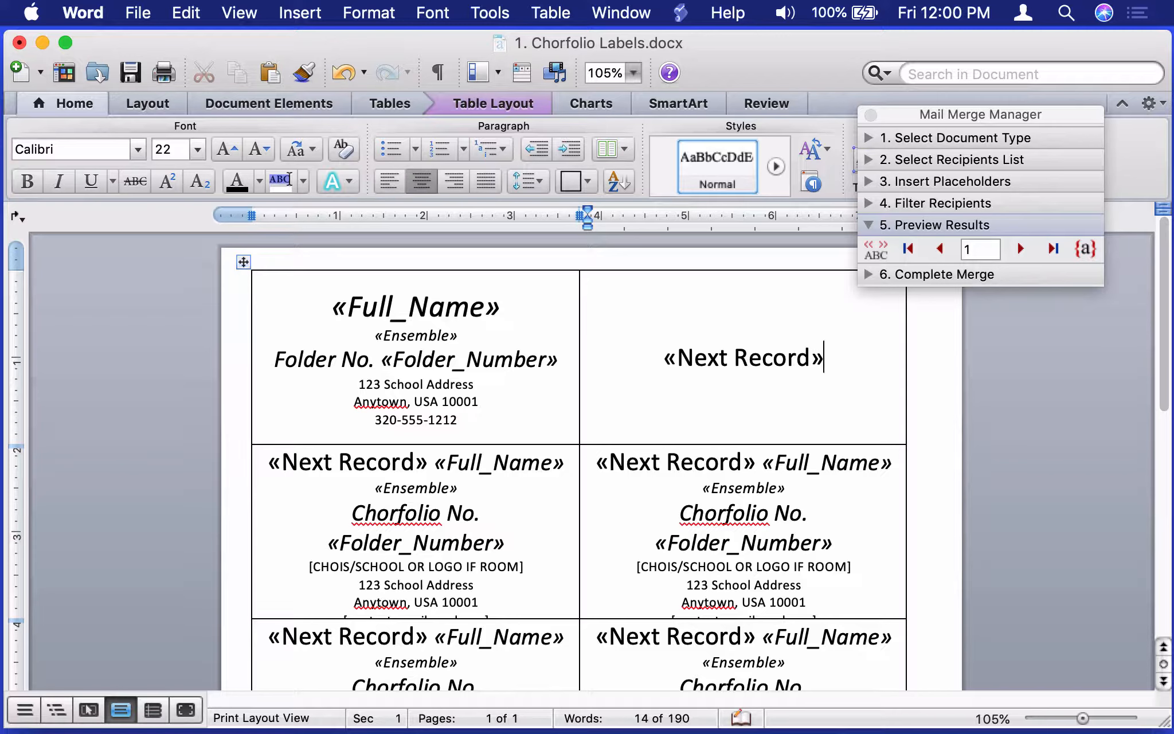
pyautogui.rightClick(831, 361)
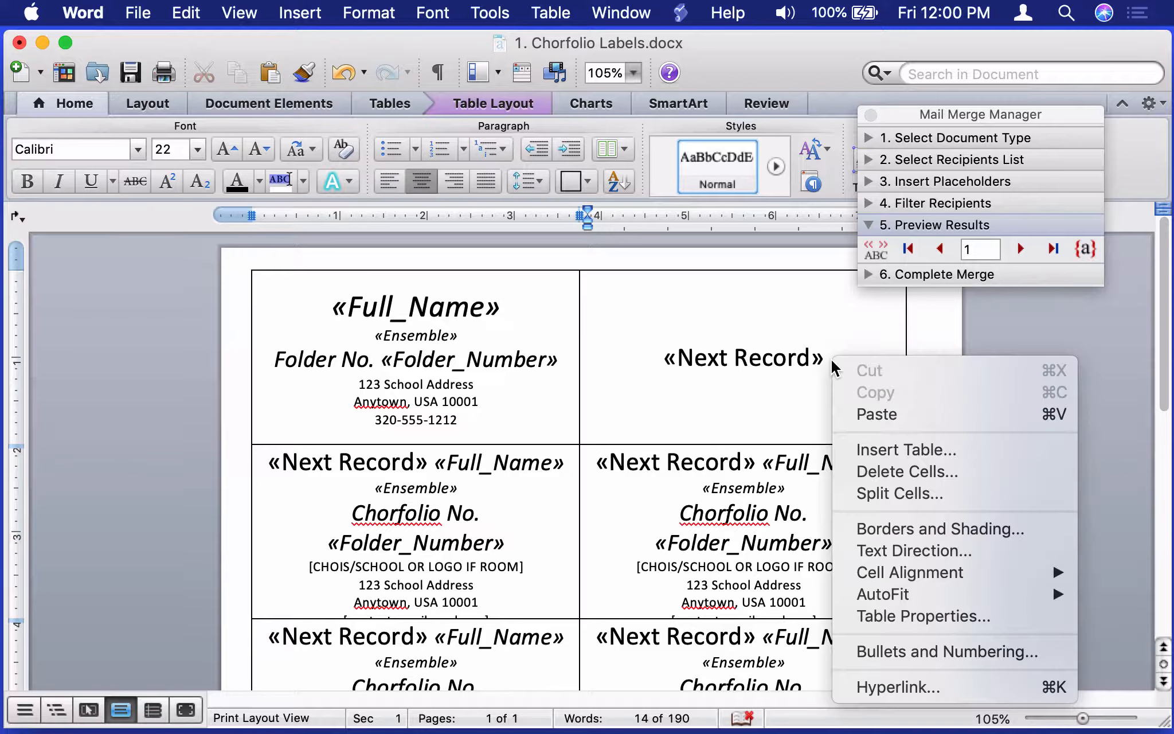
pyautogui.click(870, 414)
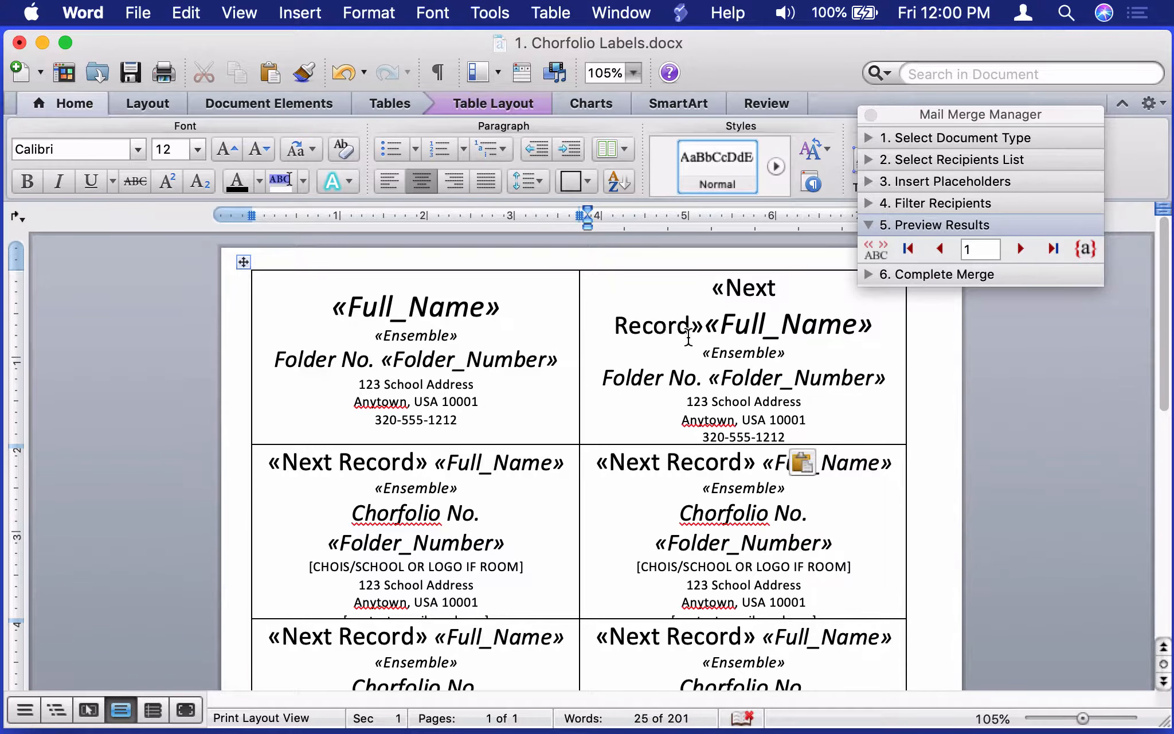
# Select and copy the finished top-right «Next Record» label.
pyautogui.click(543, 304)
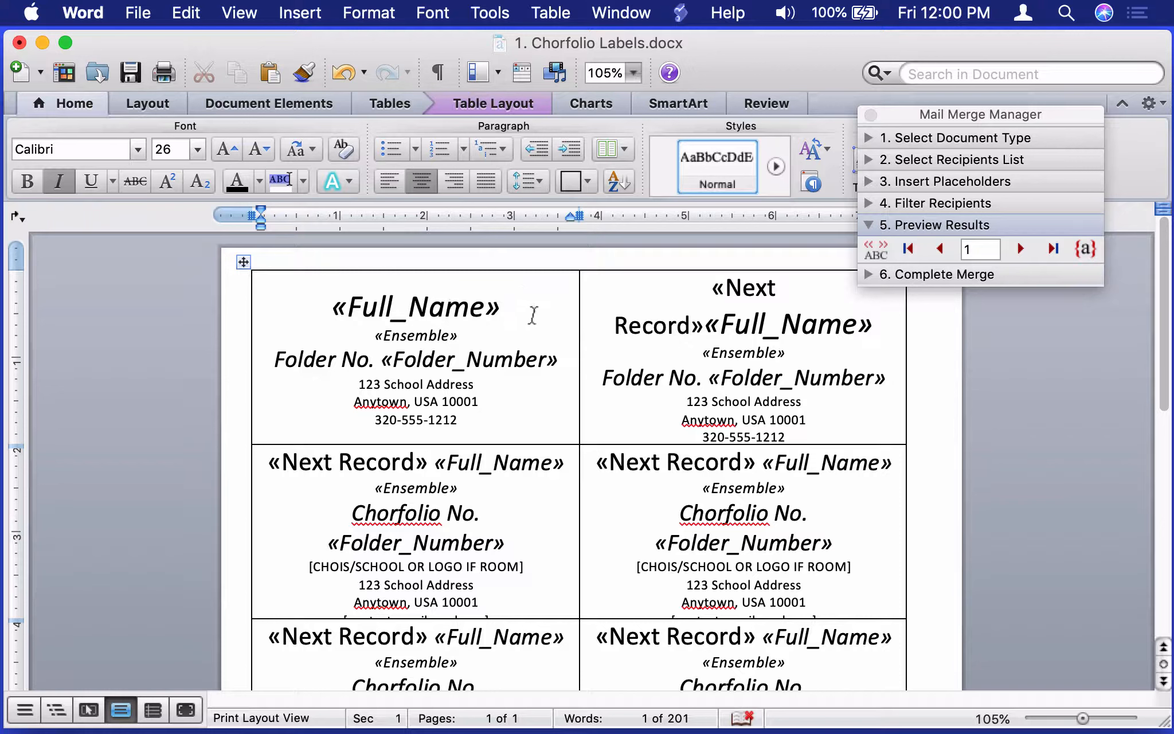
pyautogui.press('Tab')
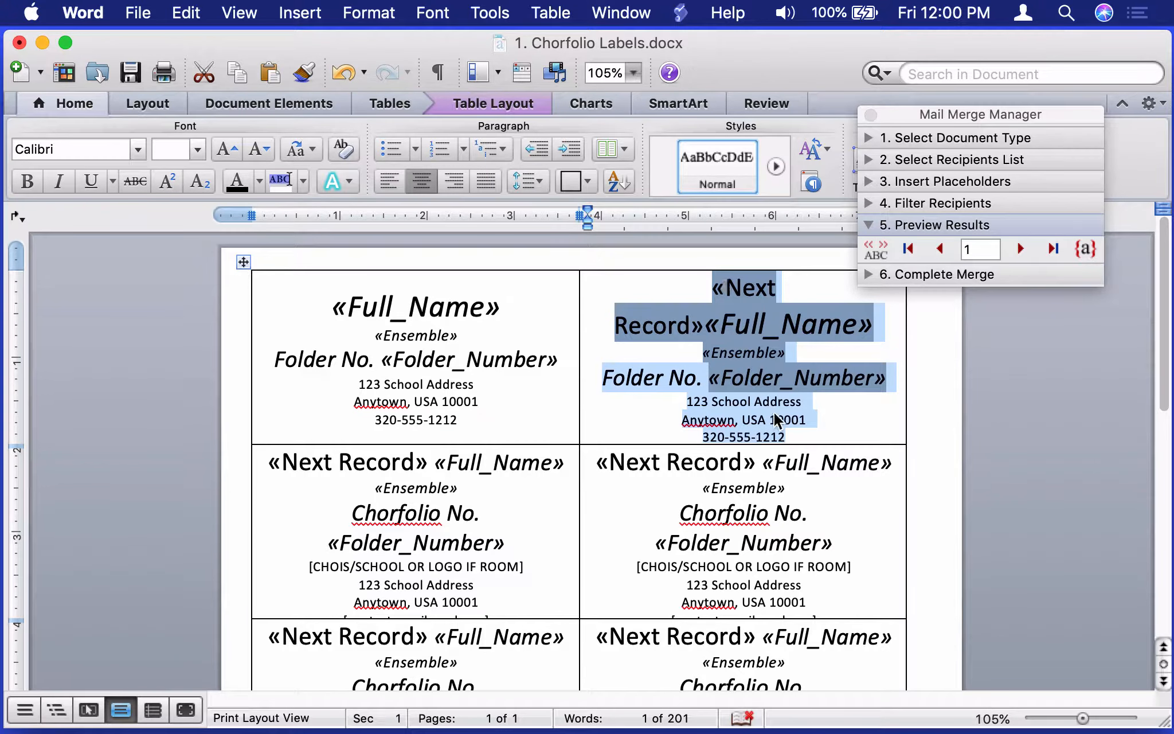
pyautogui.rightClick(755, 343)
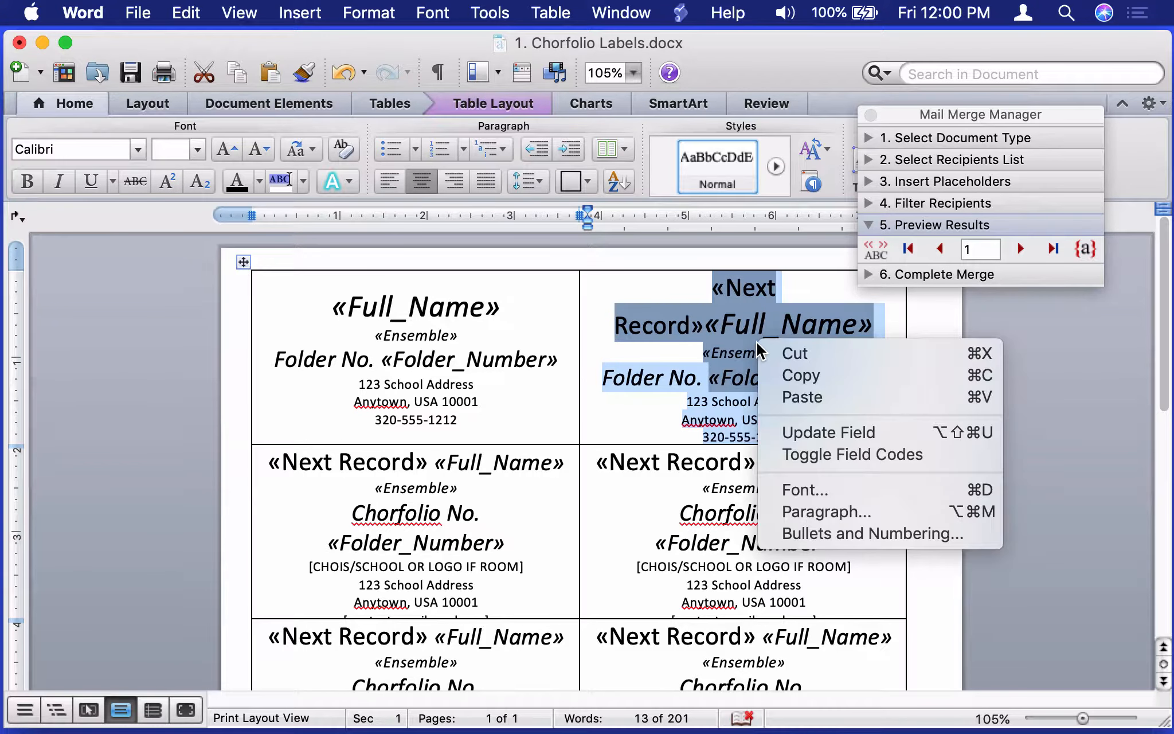
pyautogui.click(799, 377)
pyautogui.click(841, 419)
# Paste the copied label into each of the eight remaining label cells.
pyautogui.press('Tab')
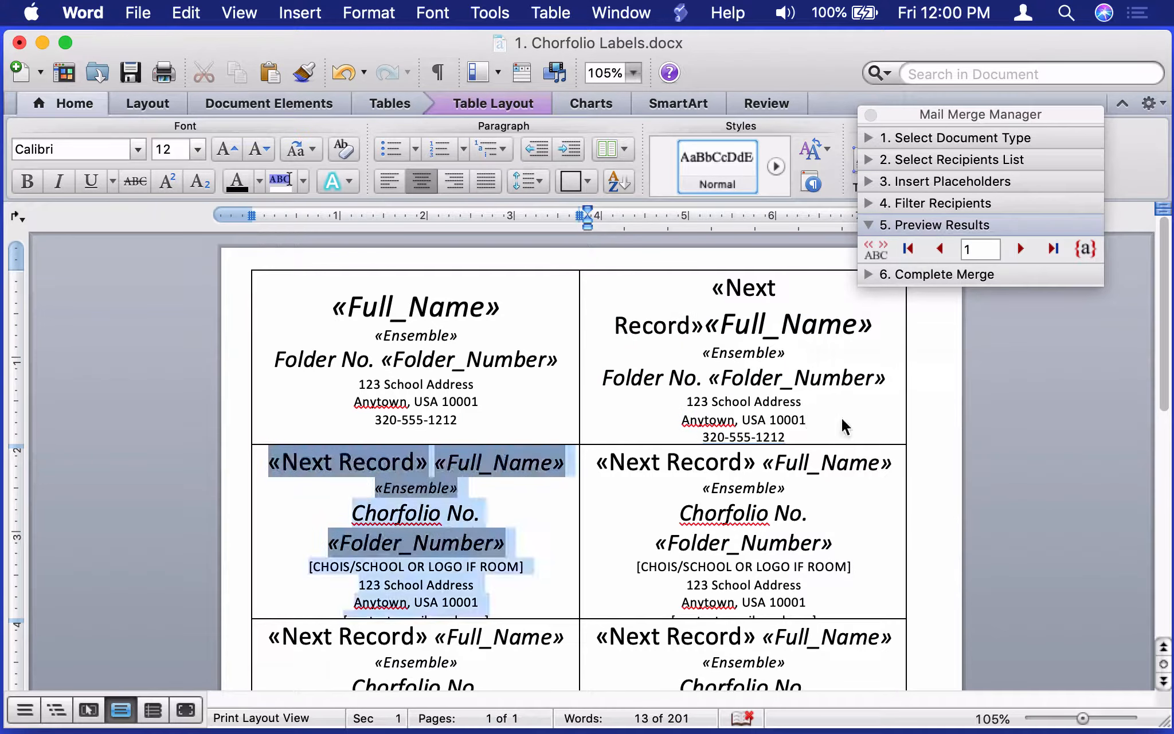
pyautogui.rightClick(462, 476)
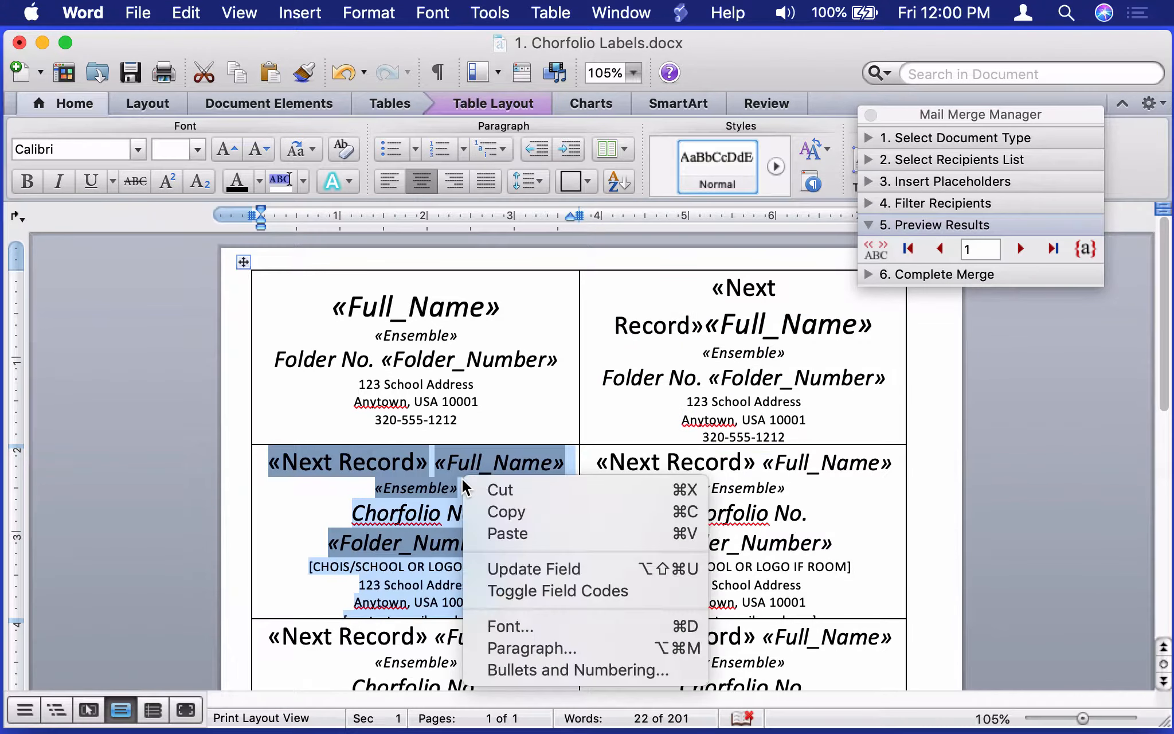
pyautogui.click(512, 529)
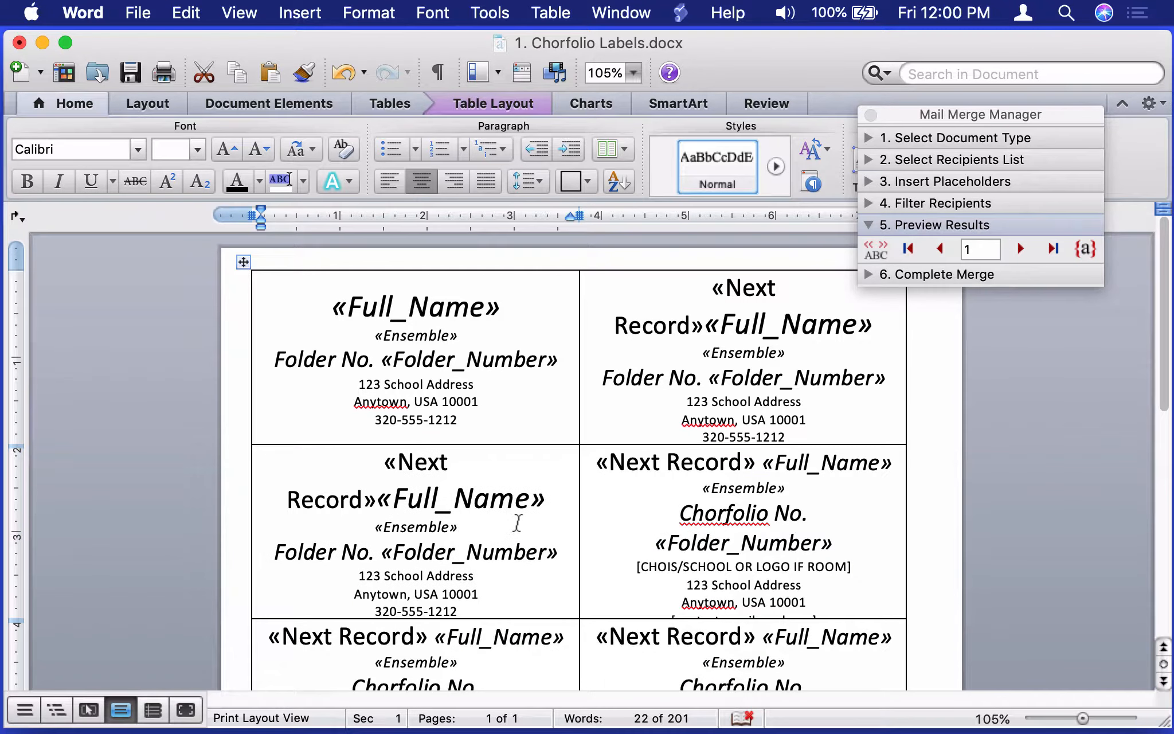
pyautogui.press('Tab')
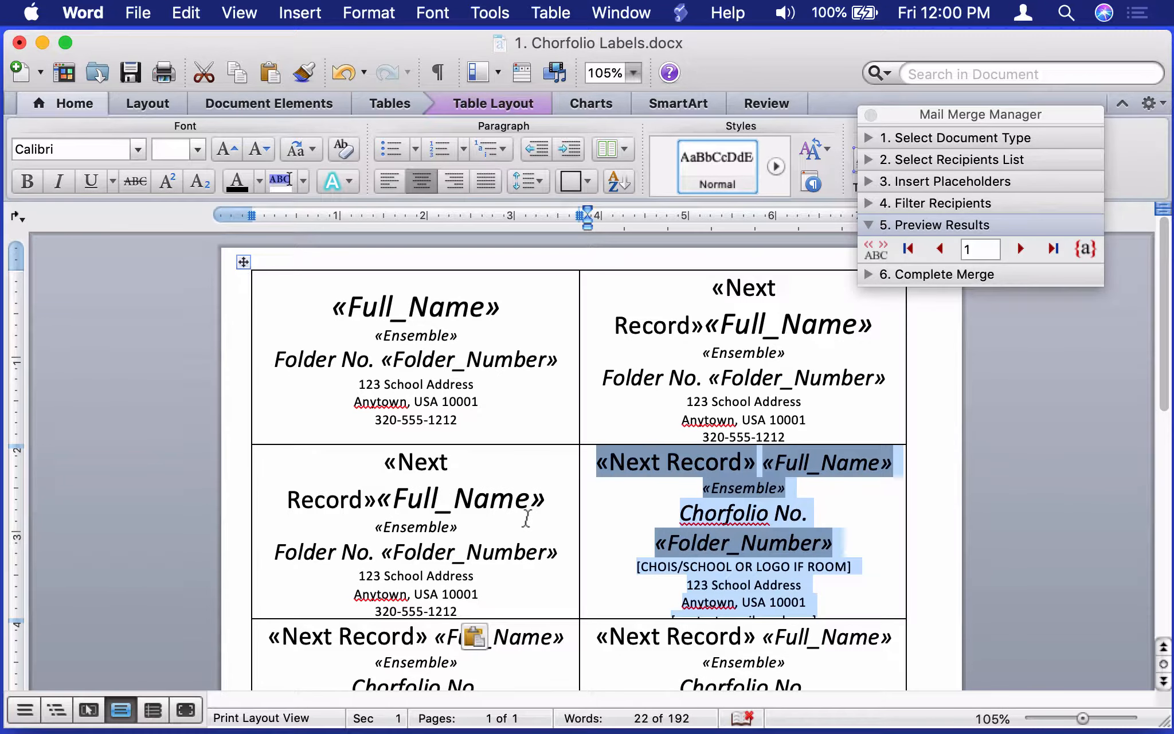
pyautogui.press('super+v')
pyautogui.press('Tab')
pyautogui.press('super+v')
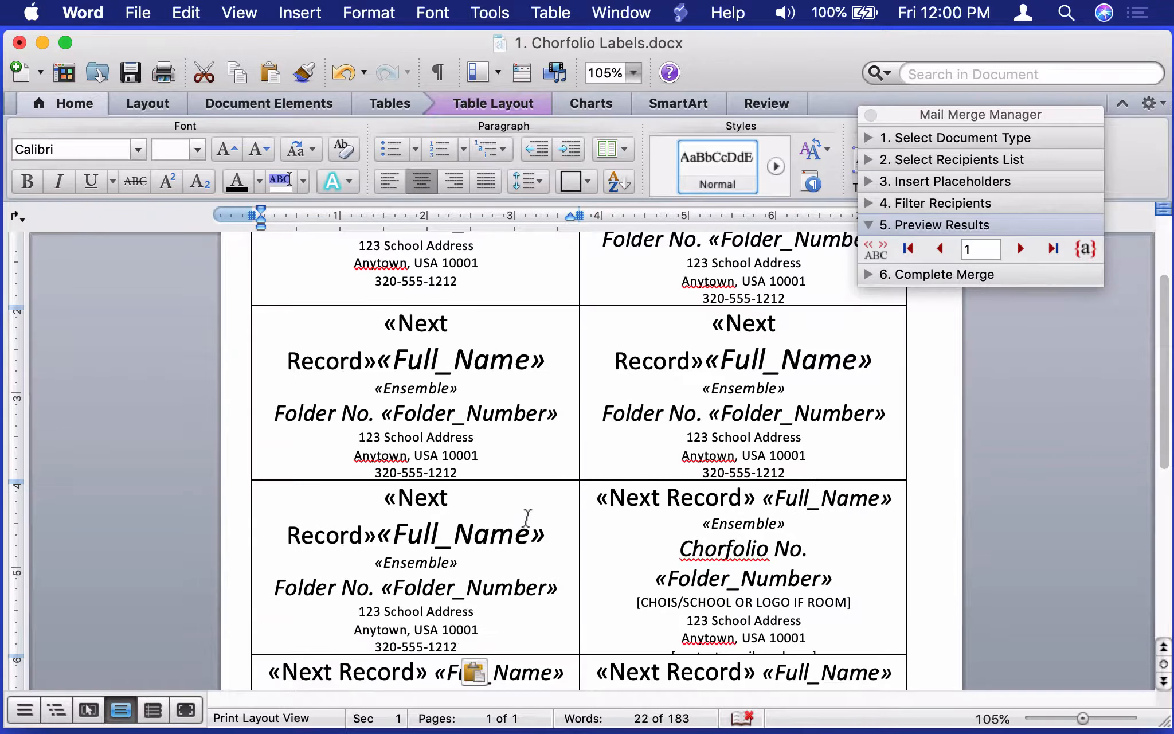
pyautogui.press('Tab')
pyautogui.press('super+v')
pyautogui.press('Tab')
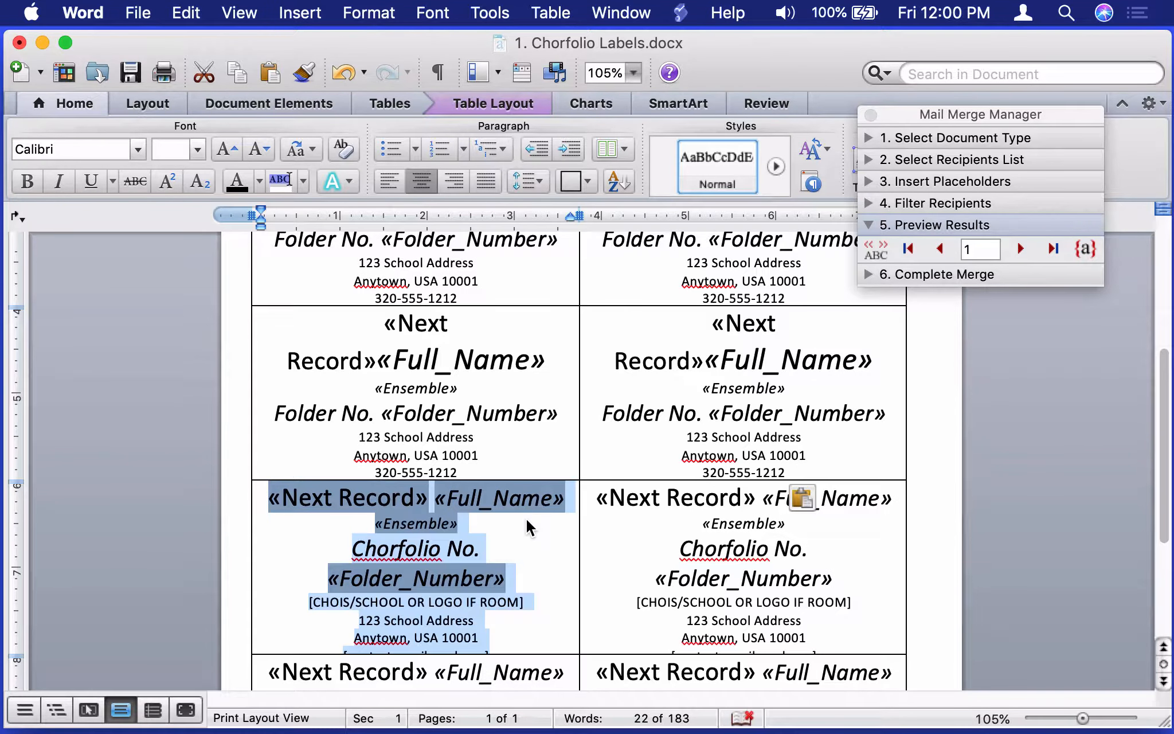
pyautogui.press('super+v')
pyautogui.press('Tab')
pyautogui.press('super+v')
pyautogui.press('Tab')
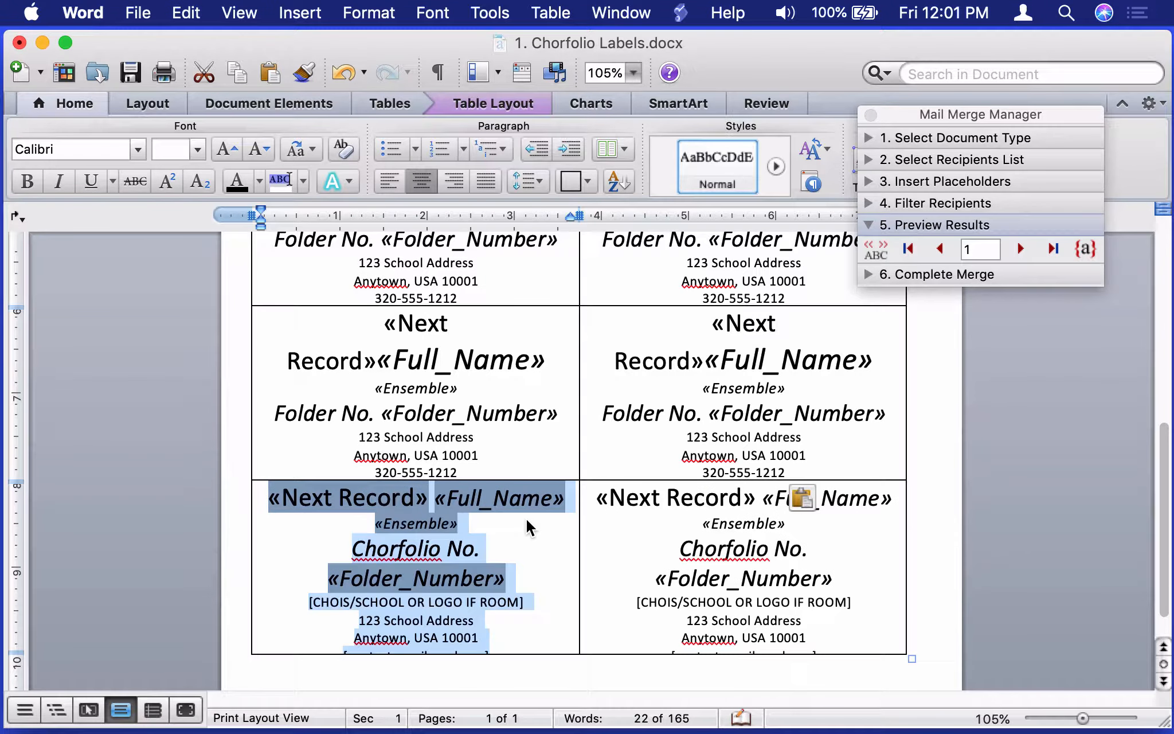
pyautogui.press('super+v')
pyautogui.press('Tab')
pyautogui.press('super+v')
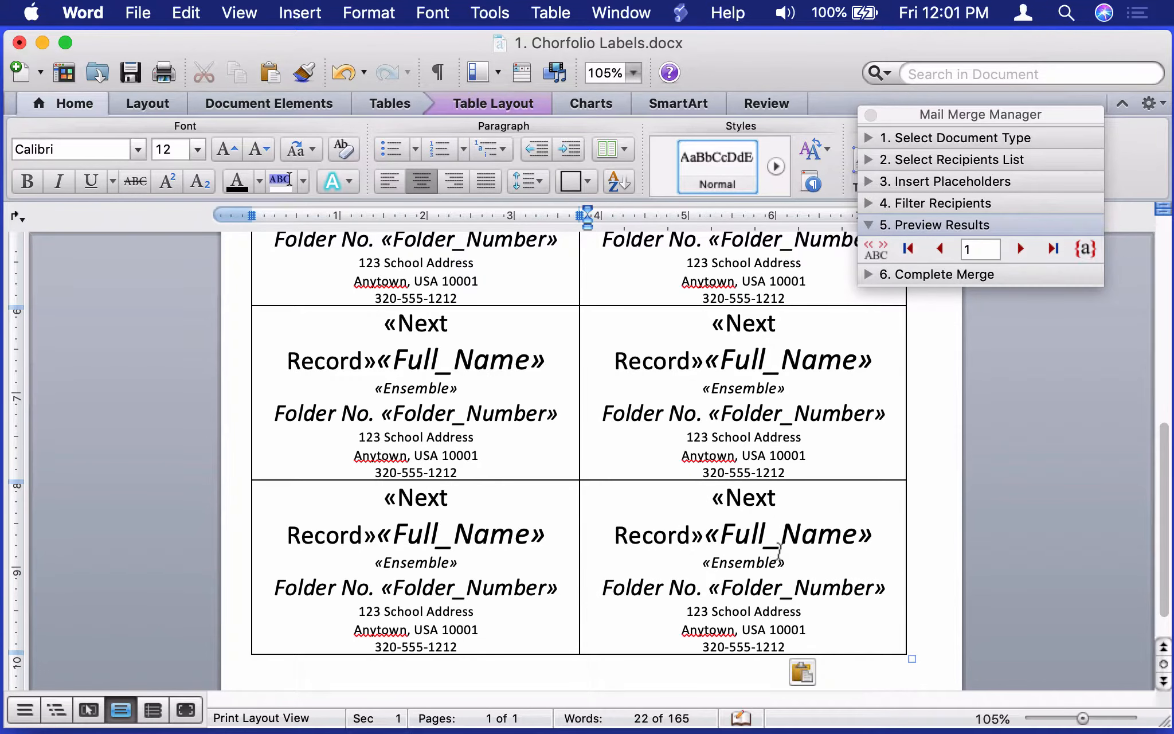
pyautogui.scroll(-2, 778, 552)
pyautogui.press('Tab')
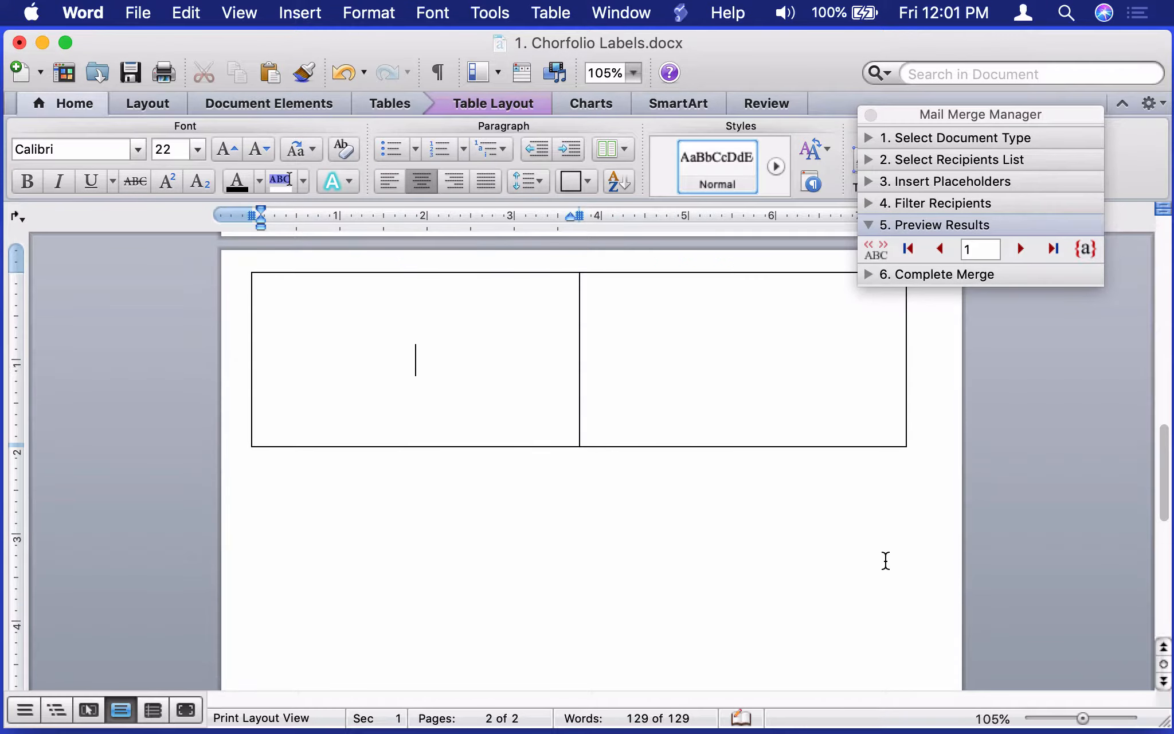
# Undo the accidental extra table row and turn on View Merged Data to preview names and folder numbers.
pyautogui.click(192, 13)
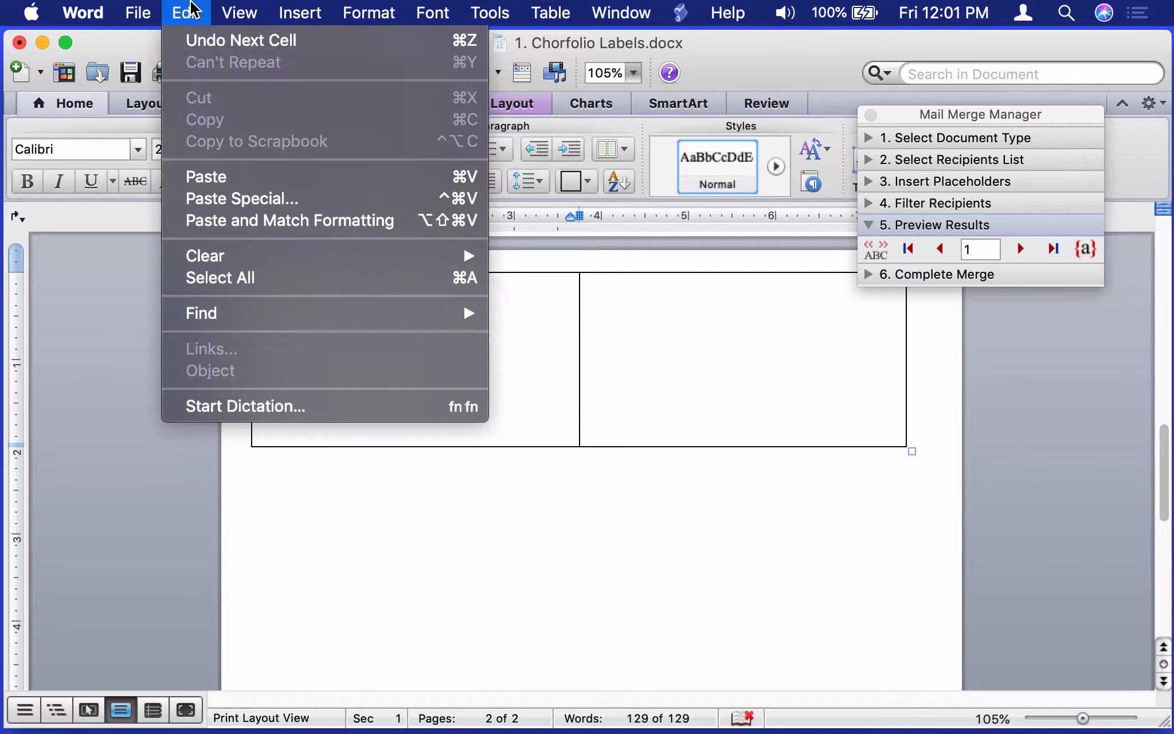
pyautogui.click(202, 45)
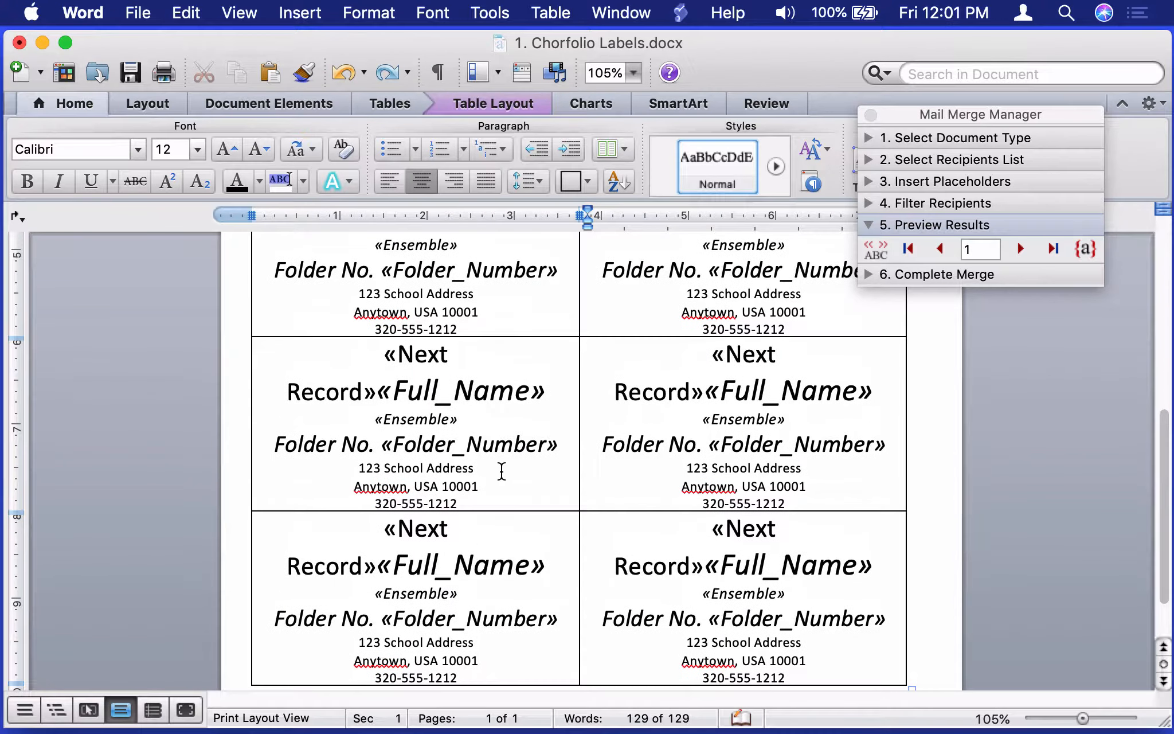
pyautogui.click(865, 250)
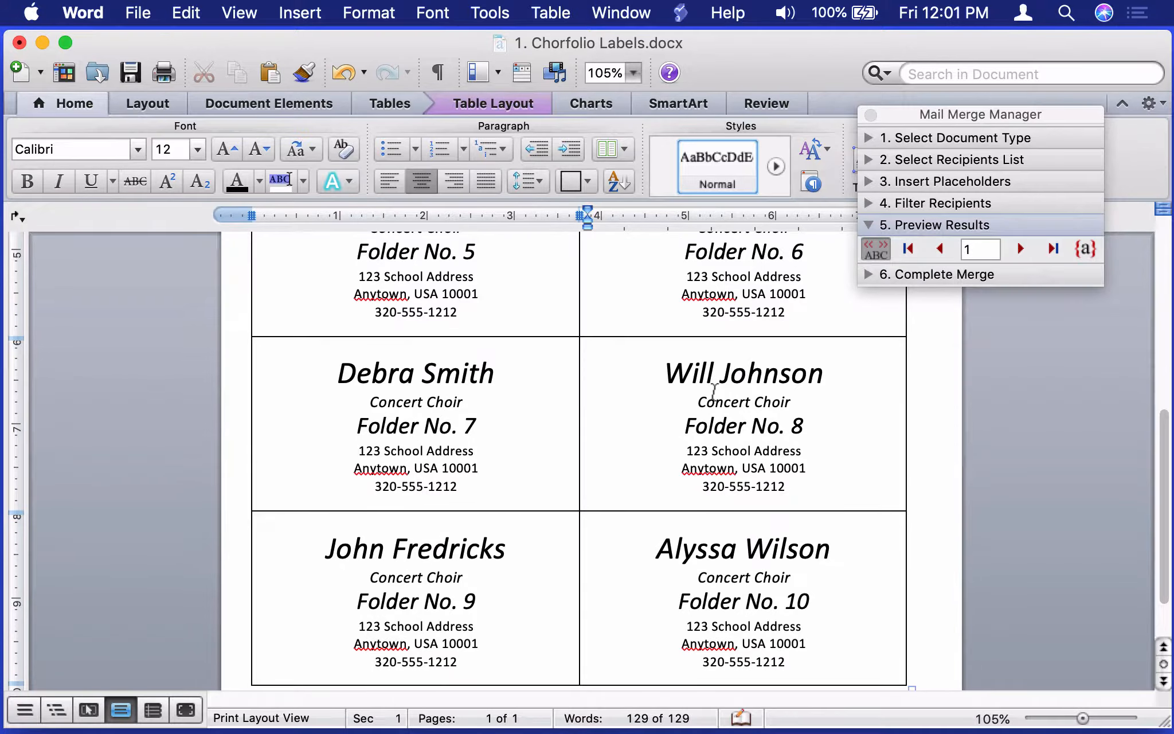
pyautogui.scroll(5, 712, 390)
pyautogui.scroll(-3, 714, 394)
pyautogui.scroll(5, 713, 394)
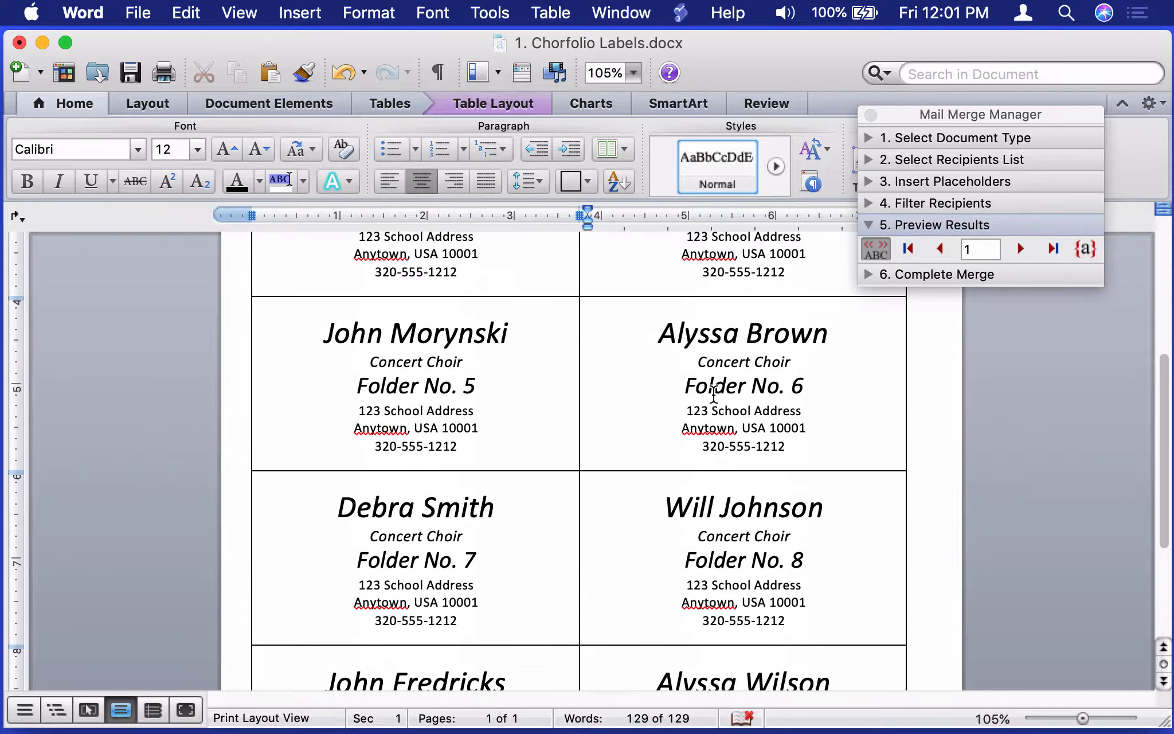
pyautogui.scroll(5, 713, 394)
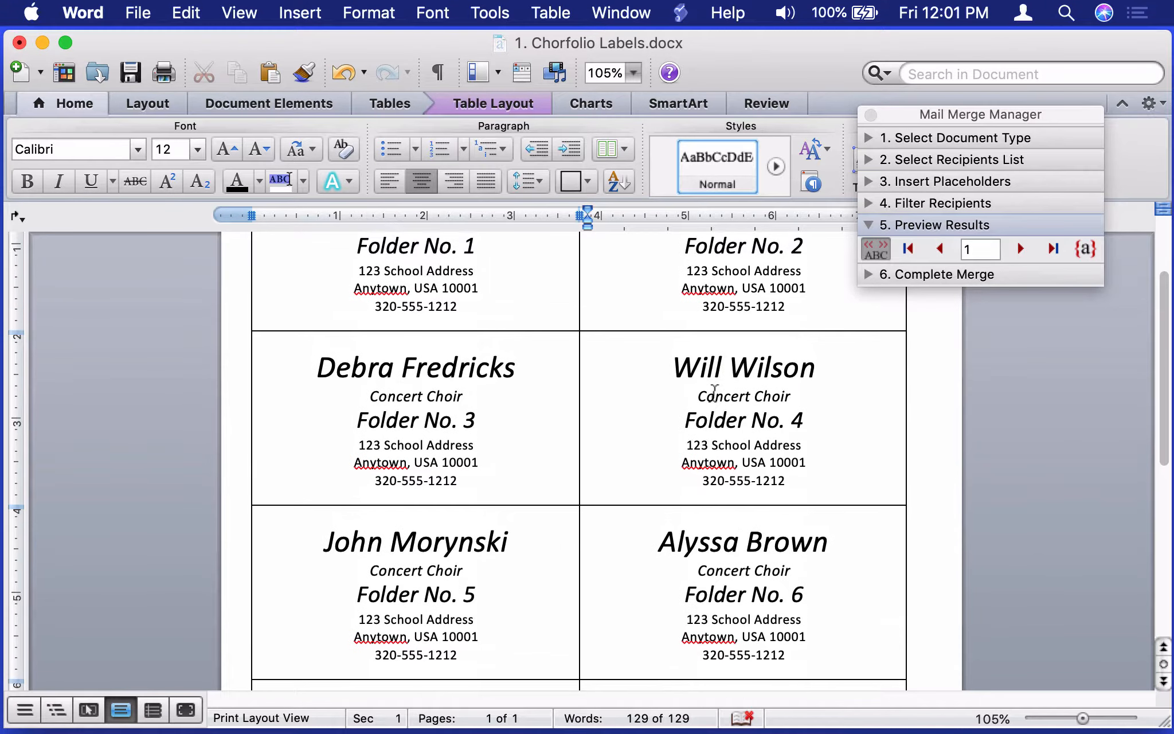
pyautogui.scroll(-3, 713, 393)
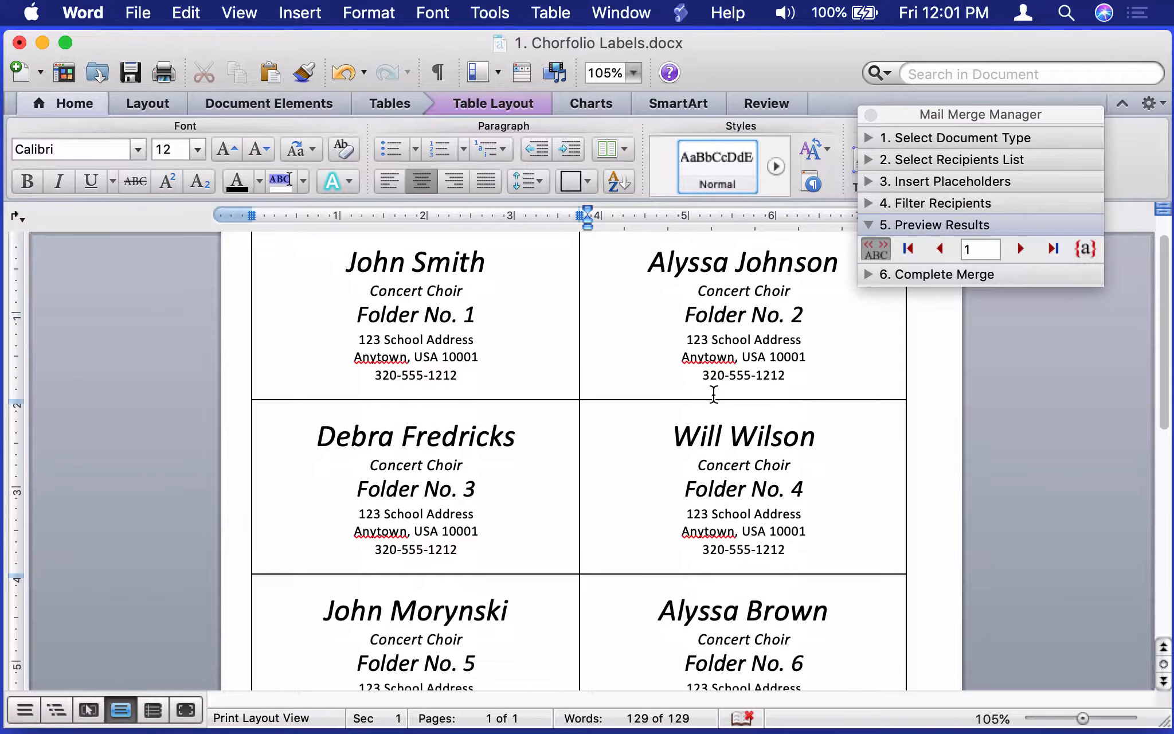
# Step forward through the merged records to check later labels, including Treble Choir from Folder No. 51.
pyautogui.click(1019, 249)
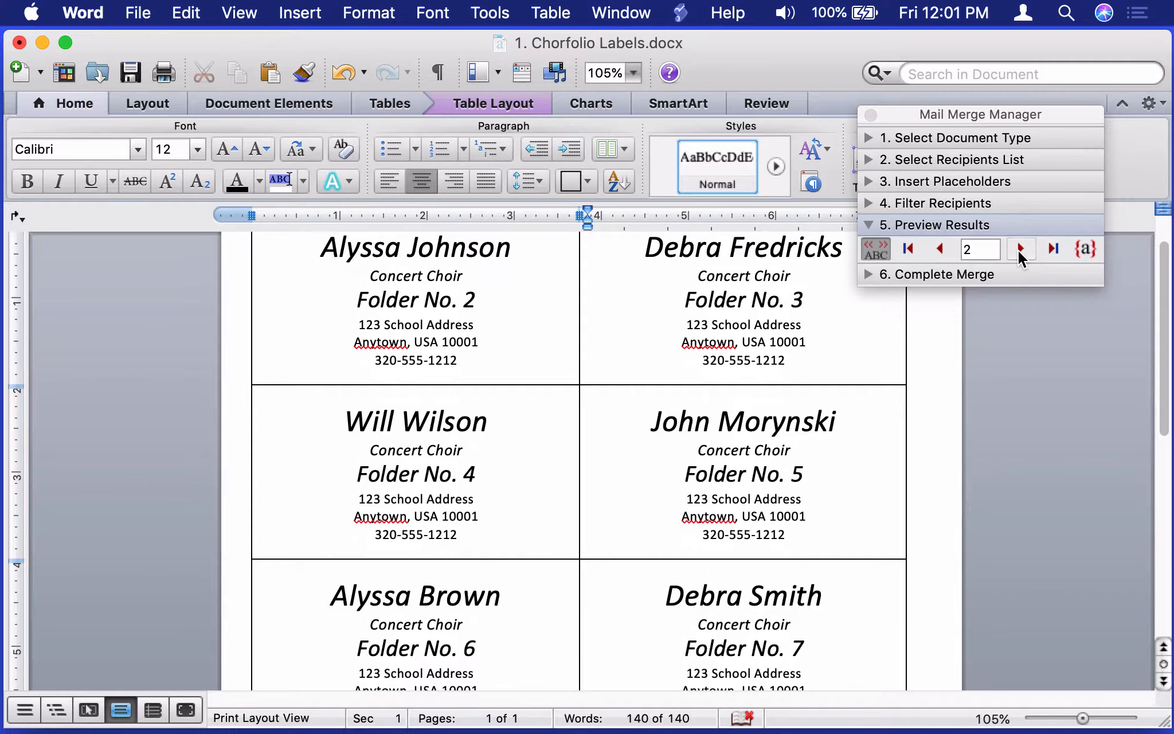
pyautogui.click(1020, 250)
pyautogui.click(1019, 249)
pyautogui.click(1019, 249)
pyautogui.click(1020, 249)
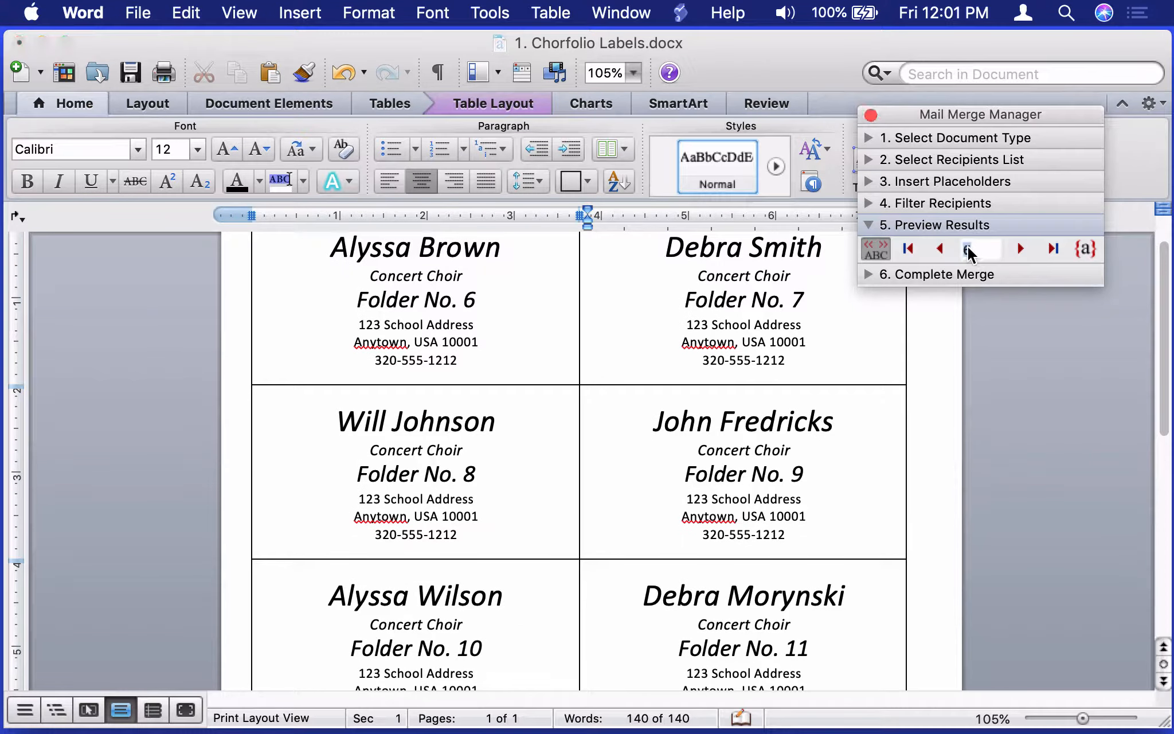
pyautogui.click(1021, 250)
pyautogui.click(1021, 250)
pyautogui.click(1021, 249)
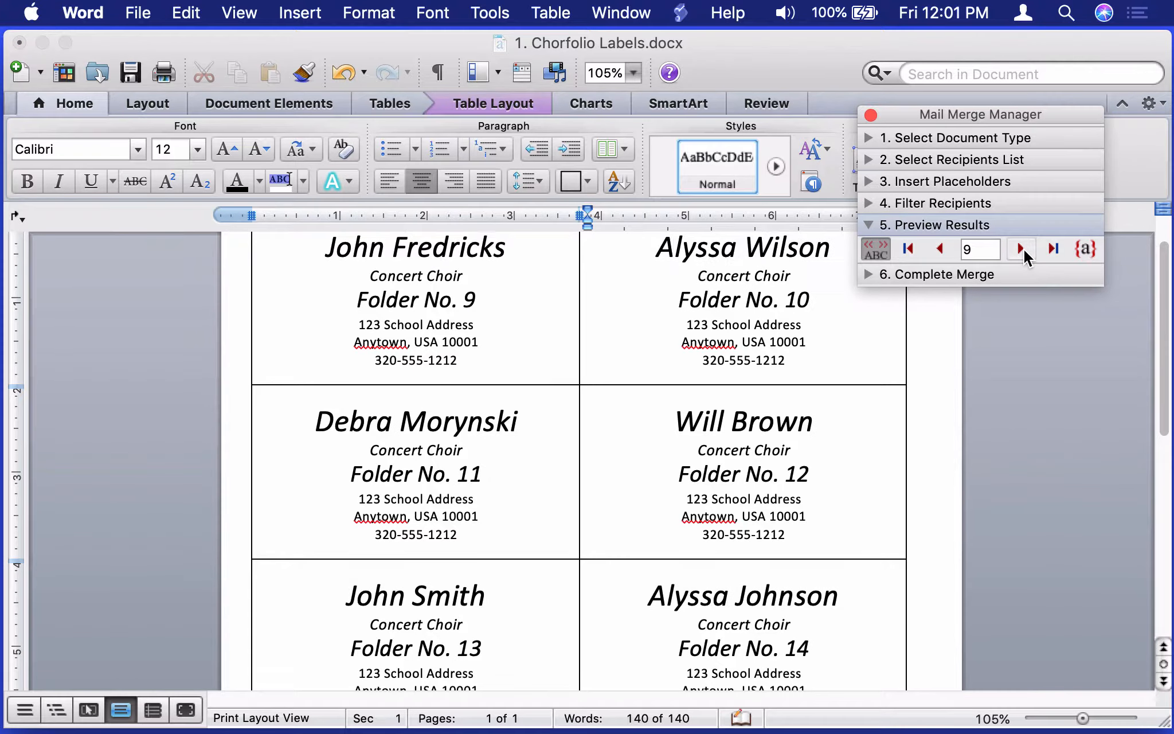
pyautogui.click(1021, 249)
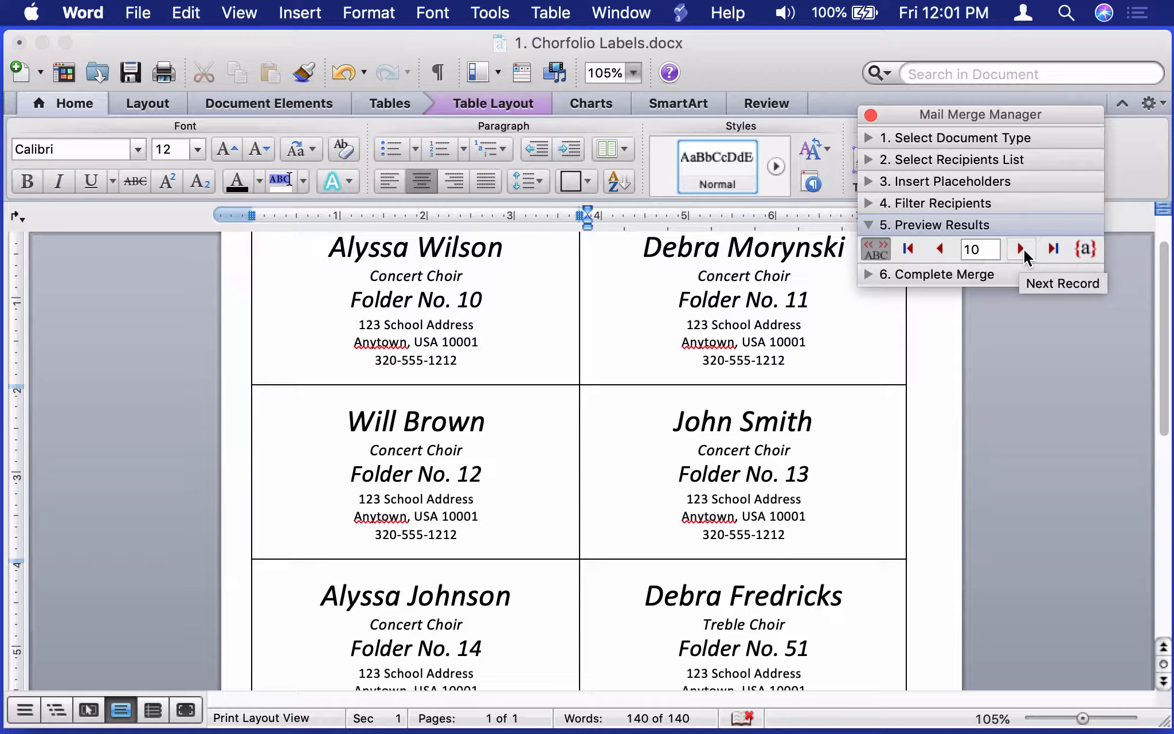
pyautogui.click(1024, 249)
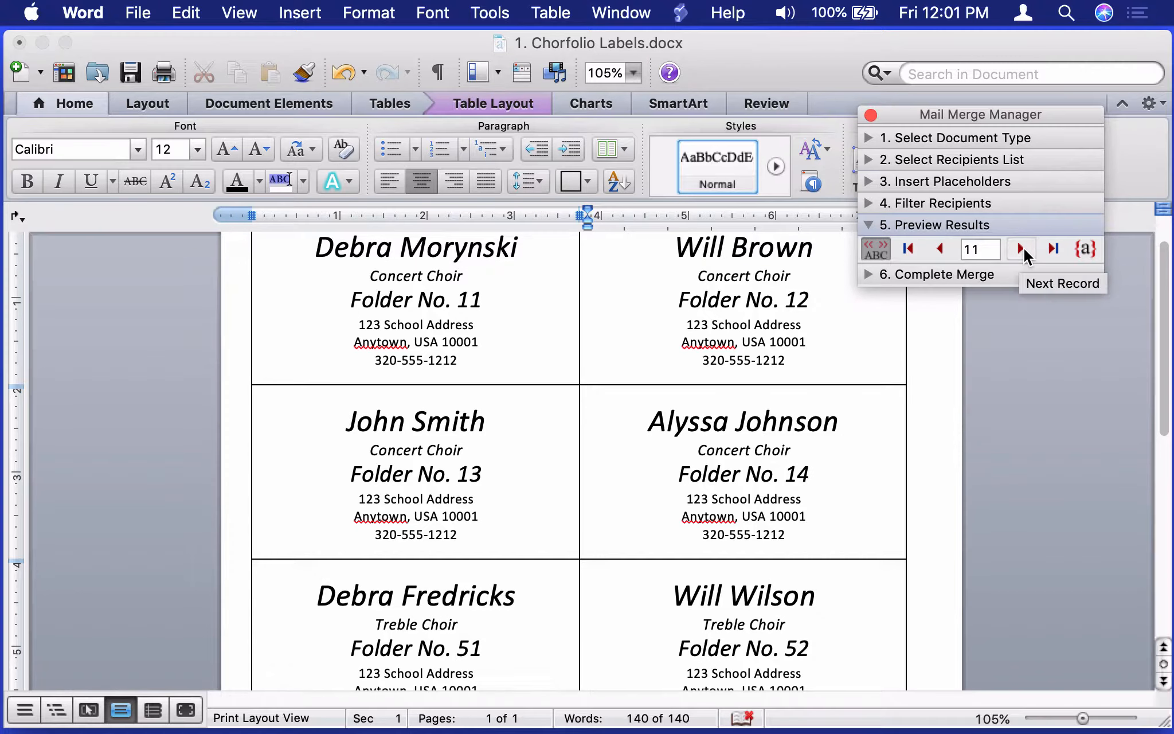
pyautogui.click(1022, 249)
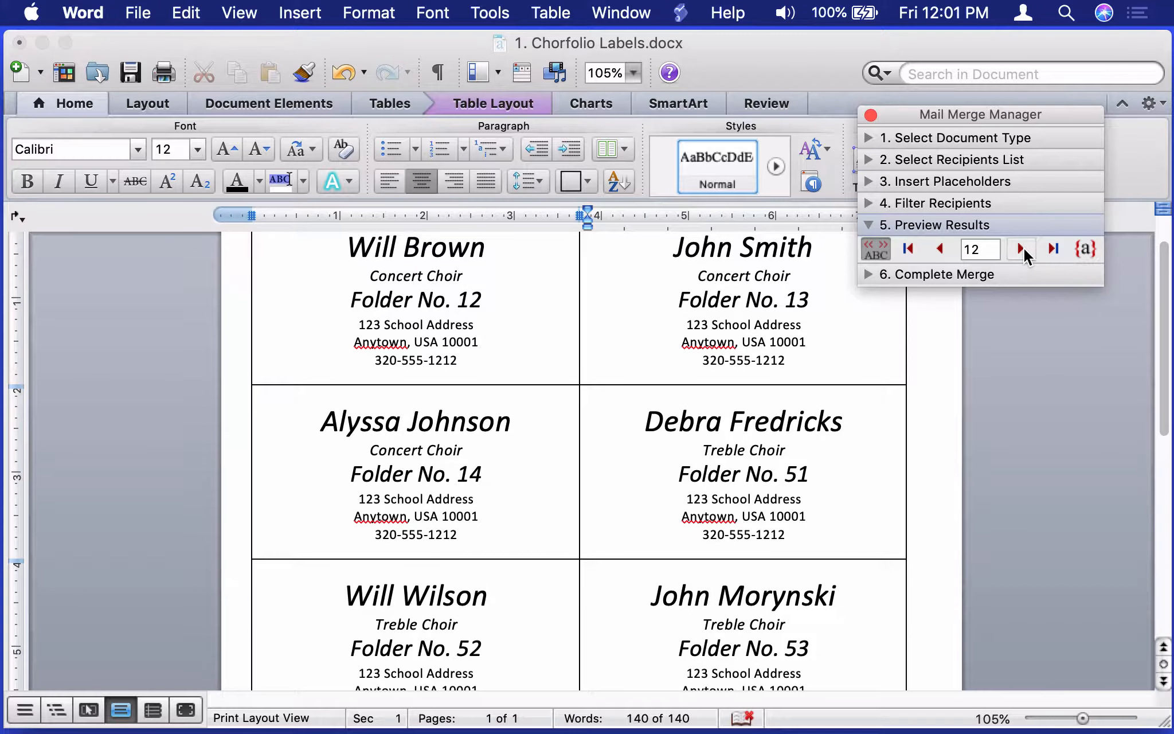
# Return the merged preview to the first record.
pyautogui.click(940, 248)
pyautogui.click(909, 247)
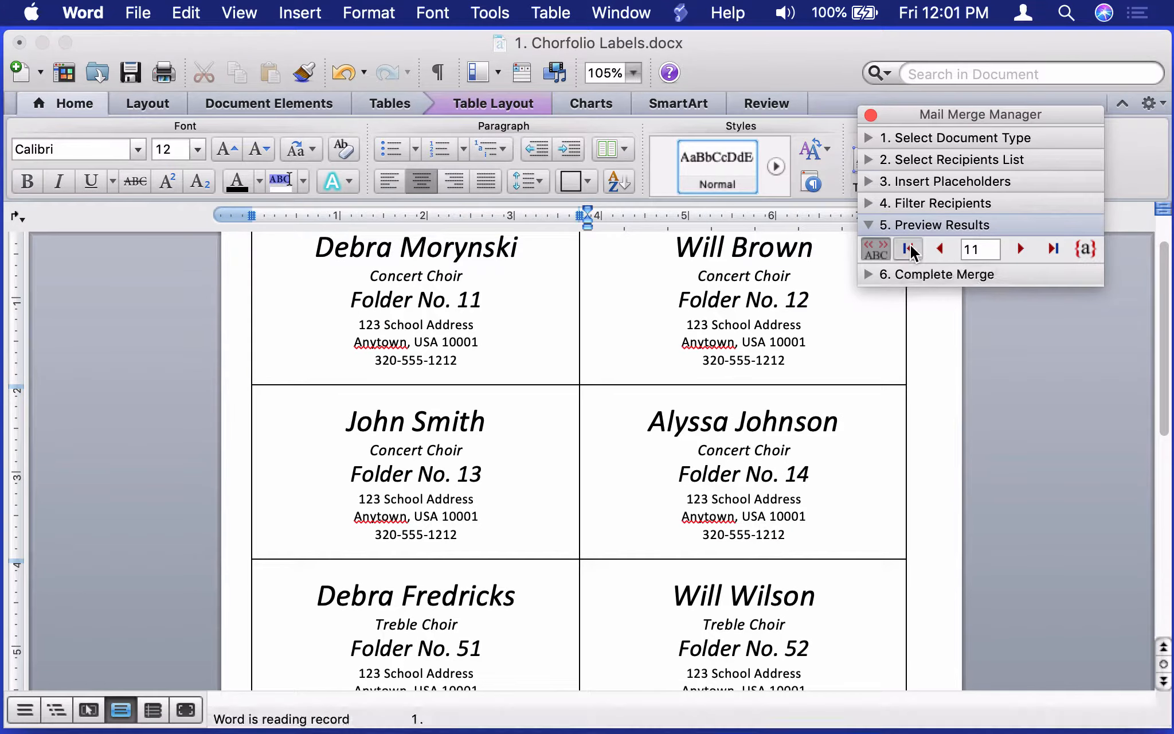
pyautogui.scroll(-5, 579, 464)
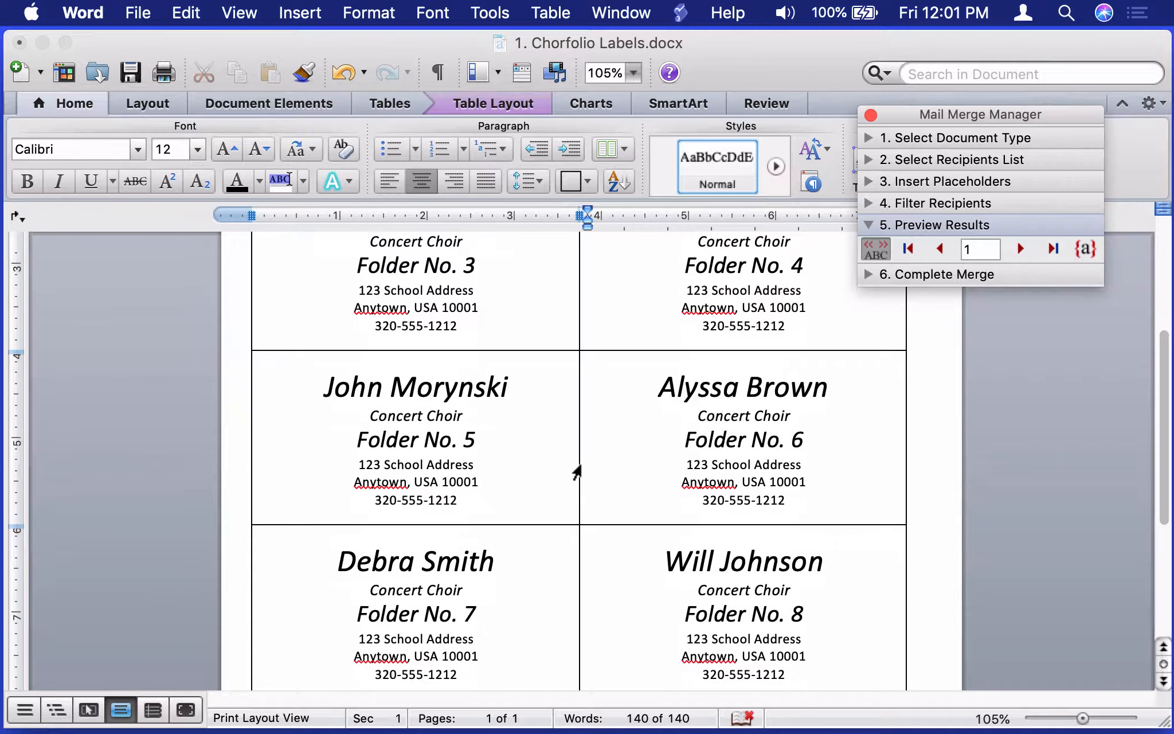
pyautogui.scroll(-3, 581, 463)
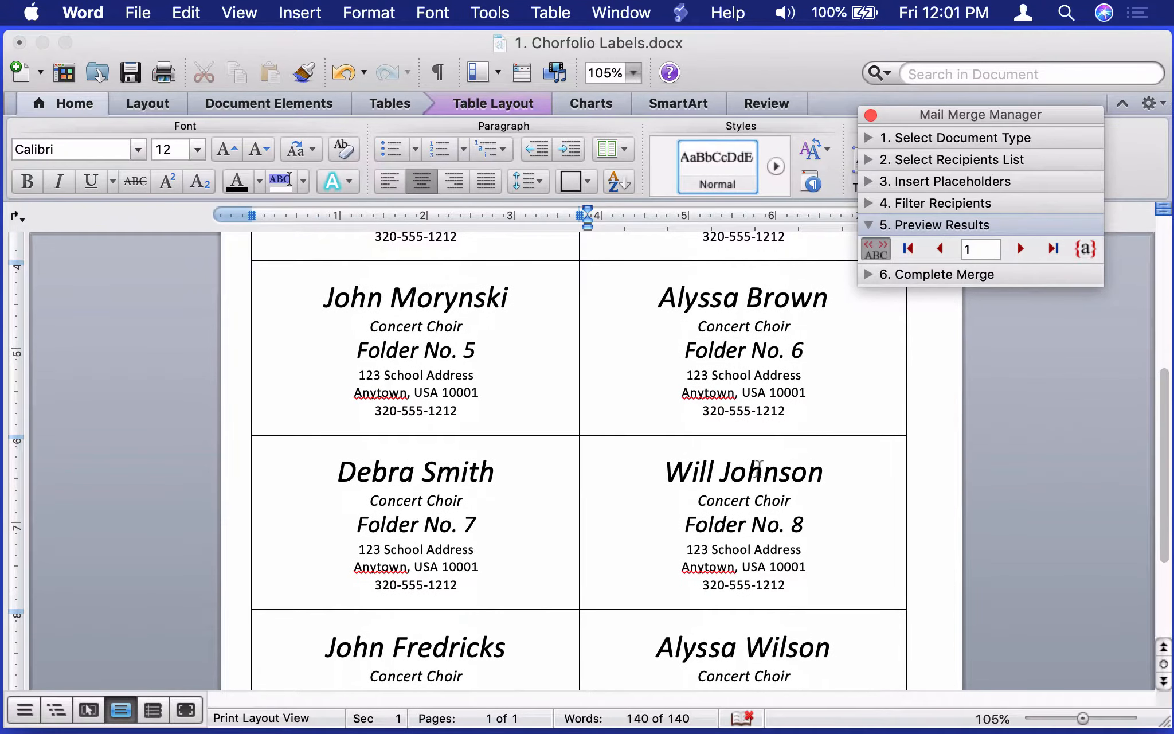
pyautogui.scroll(-5, 759, 465)
pyautogui.scroll(6, 687, 474)
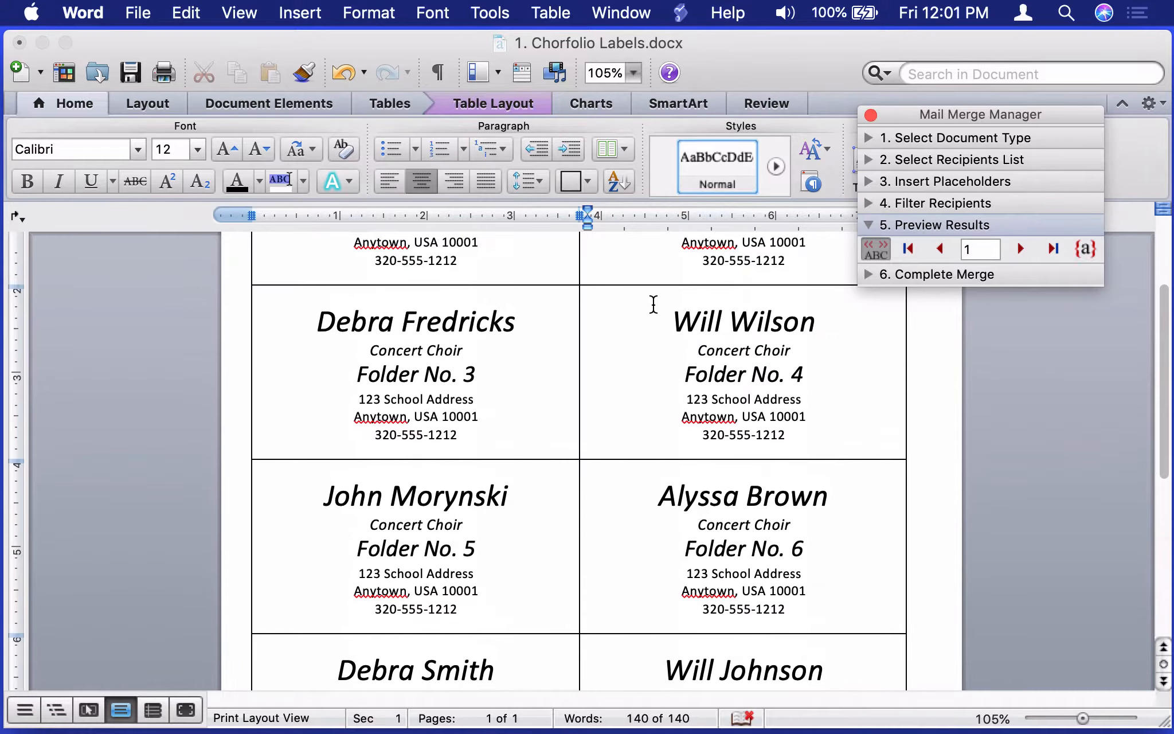
# Save the labels document and expand 6. Complete Merge in the Mail Merge Manager.
pyautogui.click(138, 12)
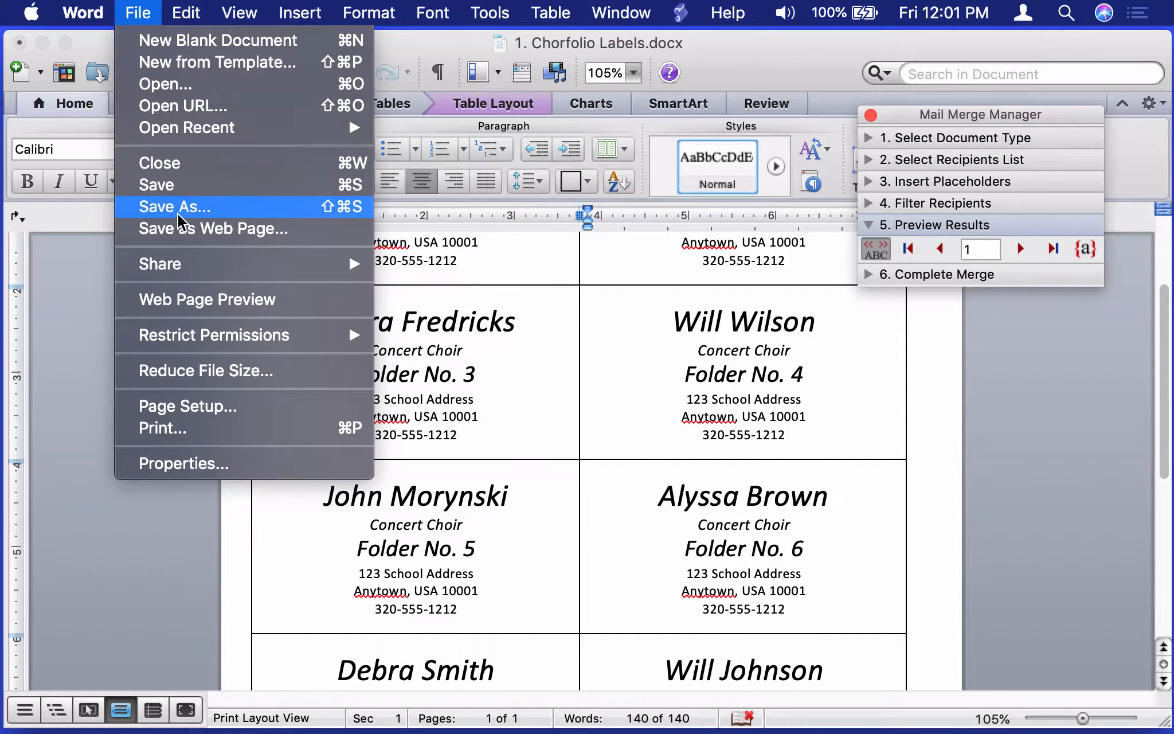
pyautogui.click(186, 191)
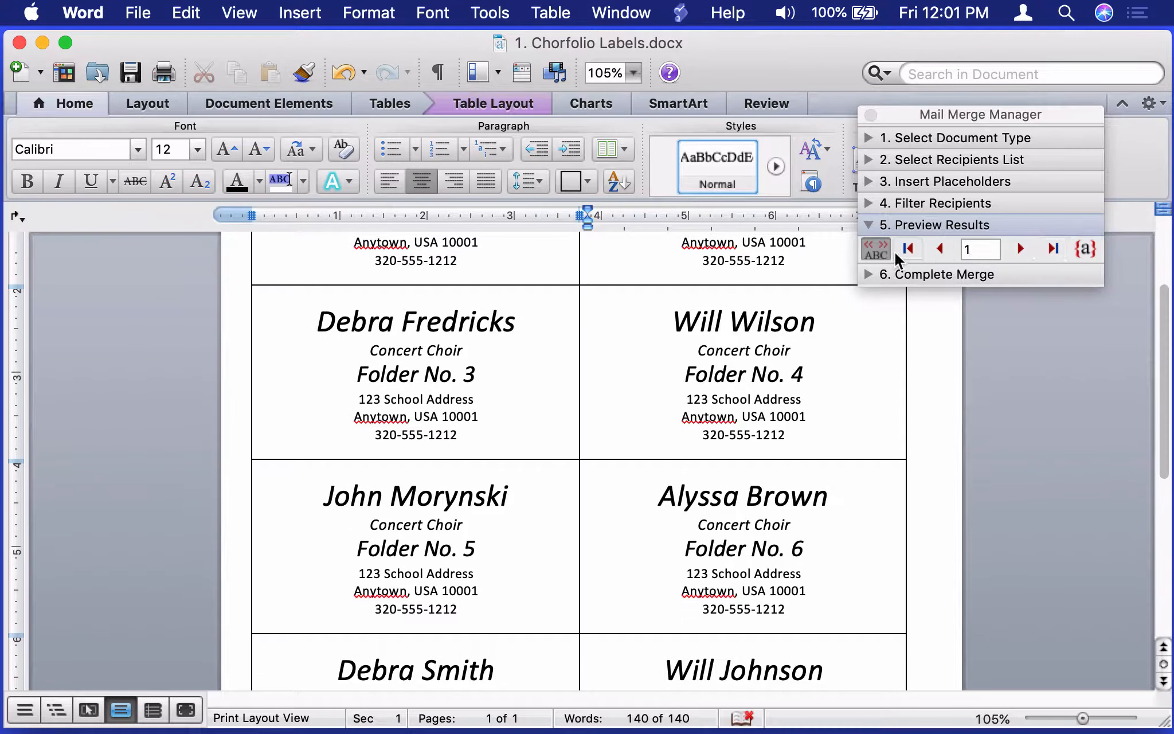
pyautogui.click(876, 274)
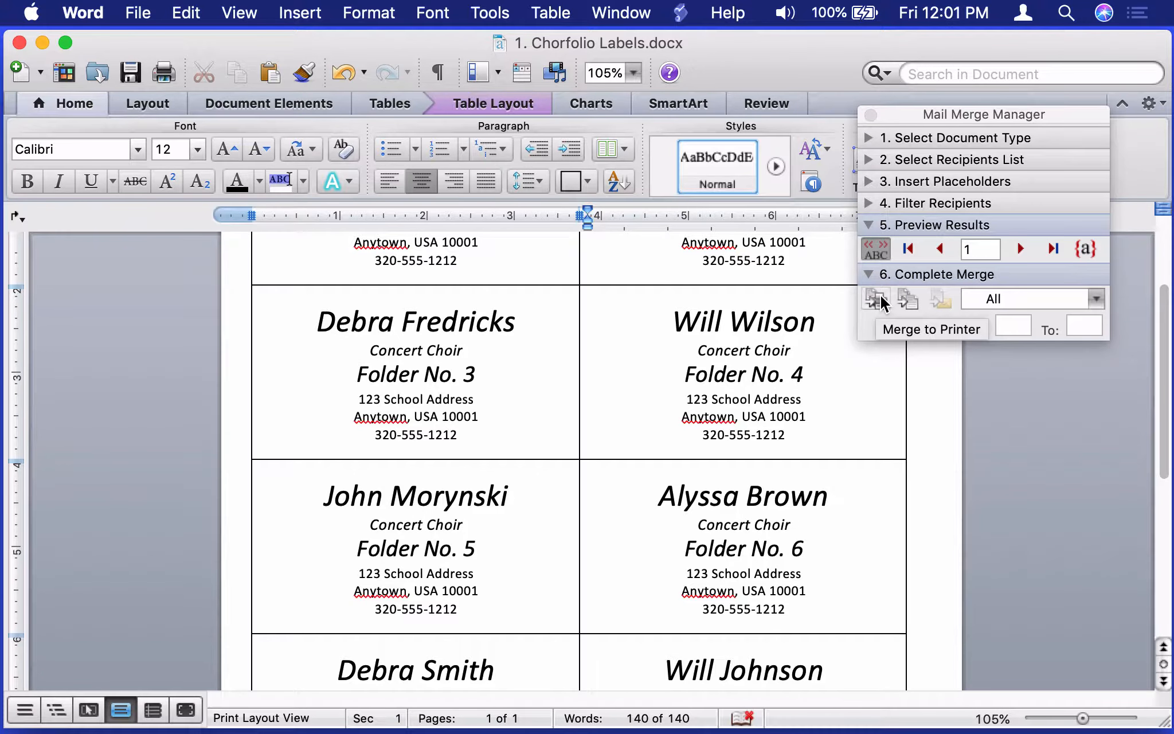
# Preview the ten merged labels in the Print dialog, cancel it, then choose Merge to New Document.
pyautogui.click(878, 296)
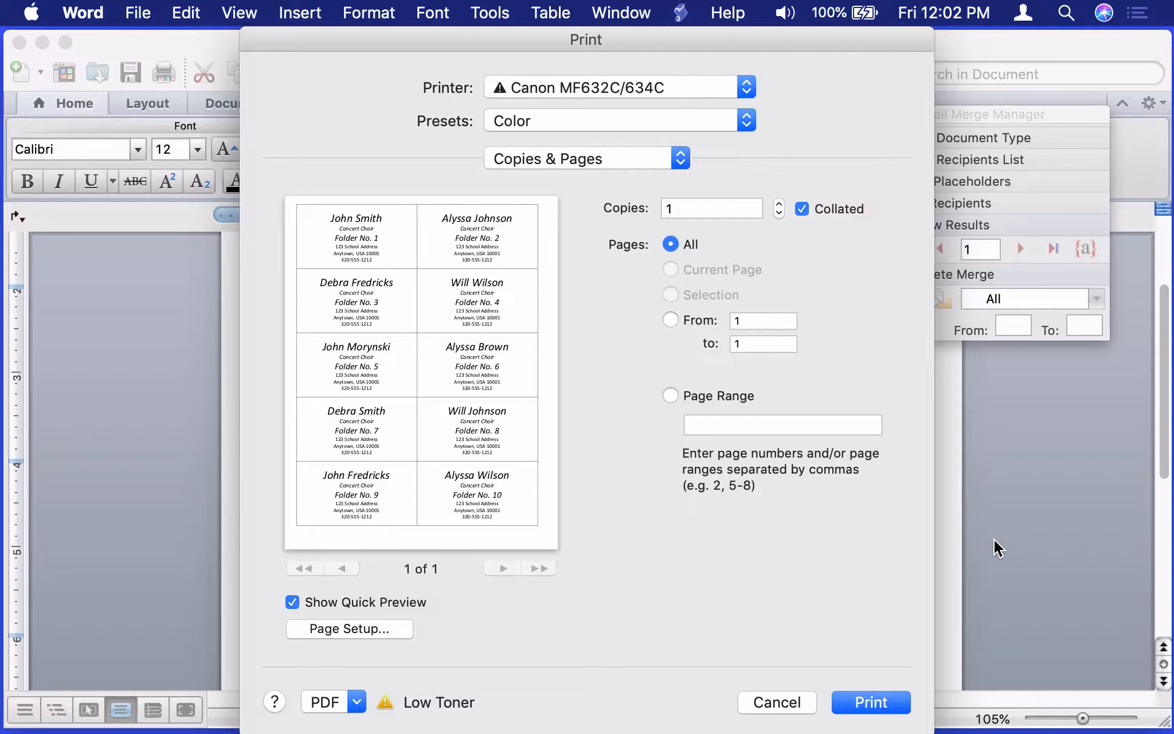
pyautogui.click(759, 704)
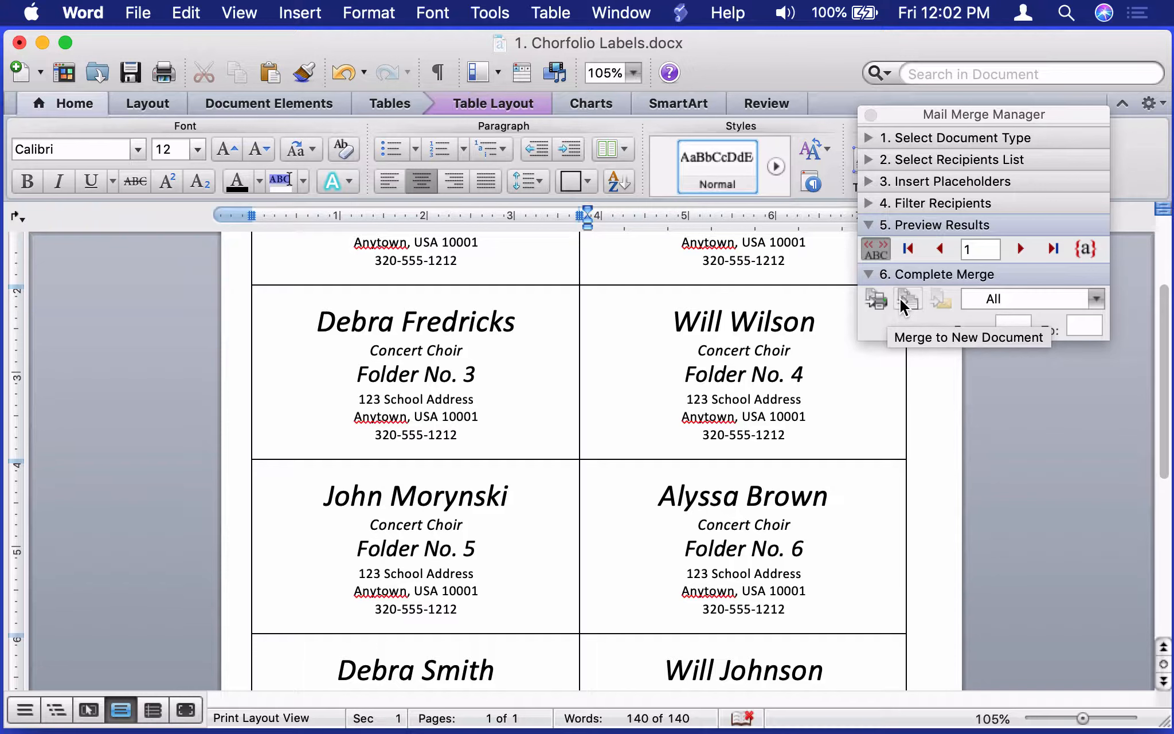
pyautogui.click(901, 300)
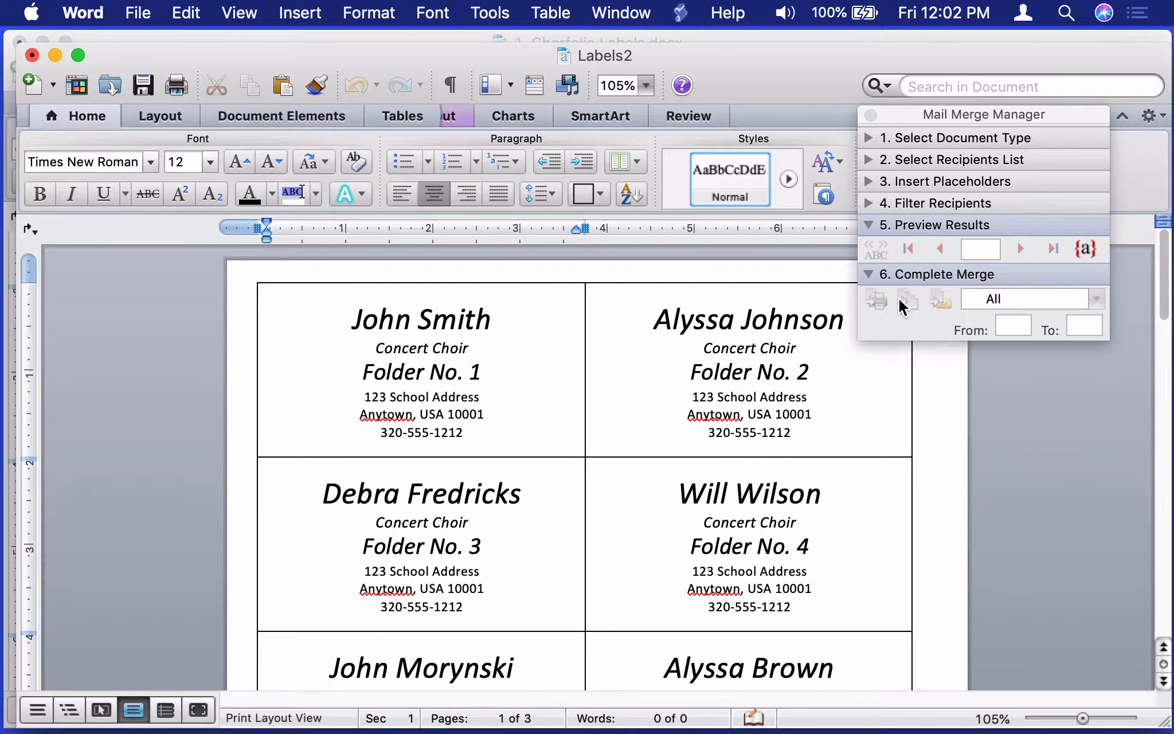
# Scroll through Labels2 to the blank labels on page 4 and select all their text.
pyautogui.scroll(-1, 496, 405)
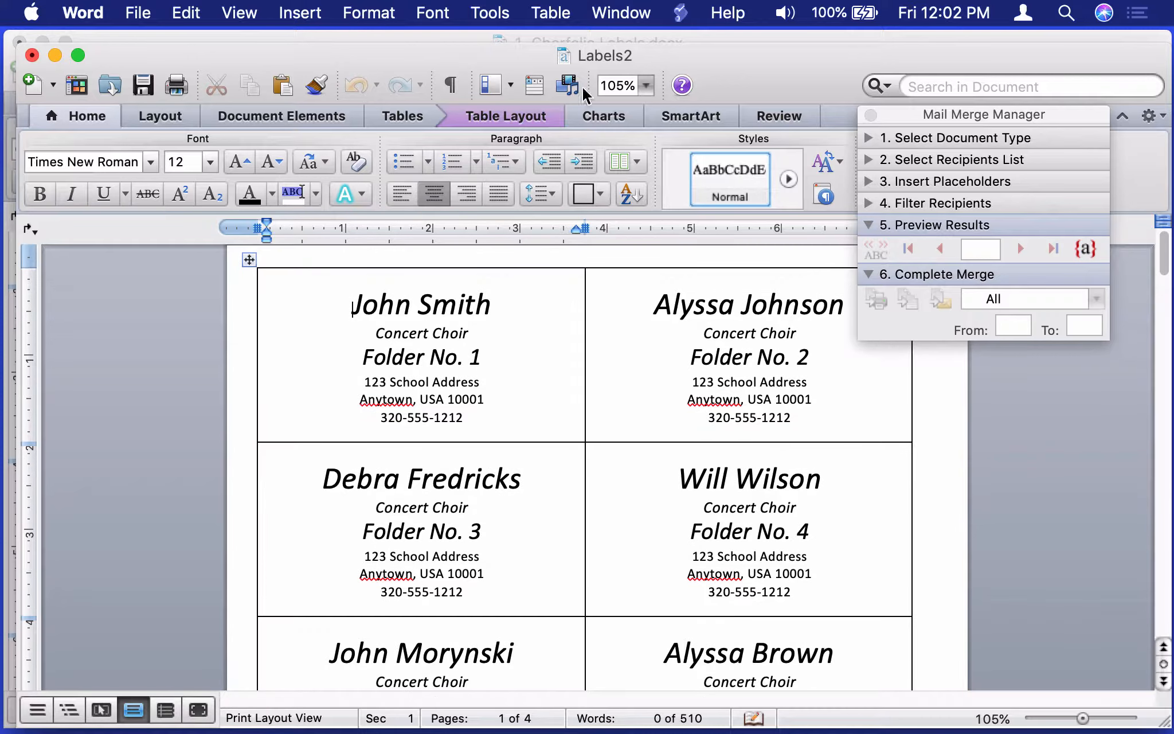
pyautogui.moveTo(684, 56); pyautogui.dragTo(680, 37)
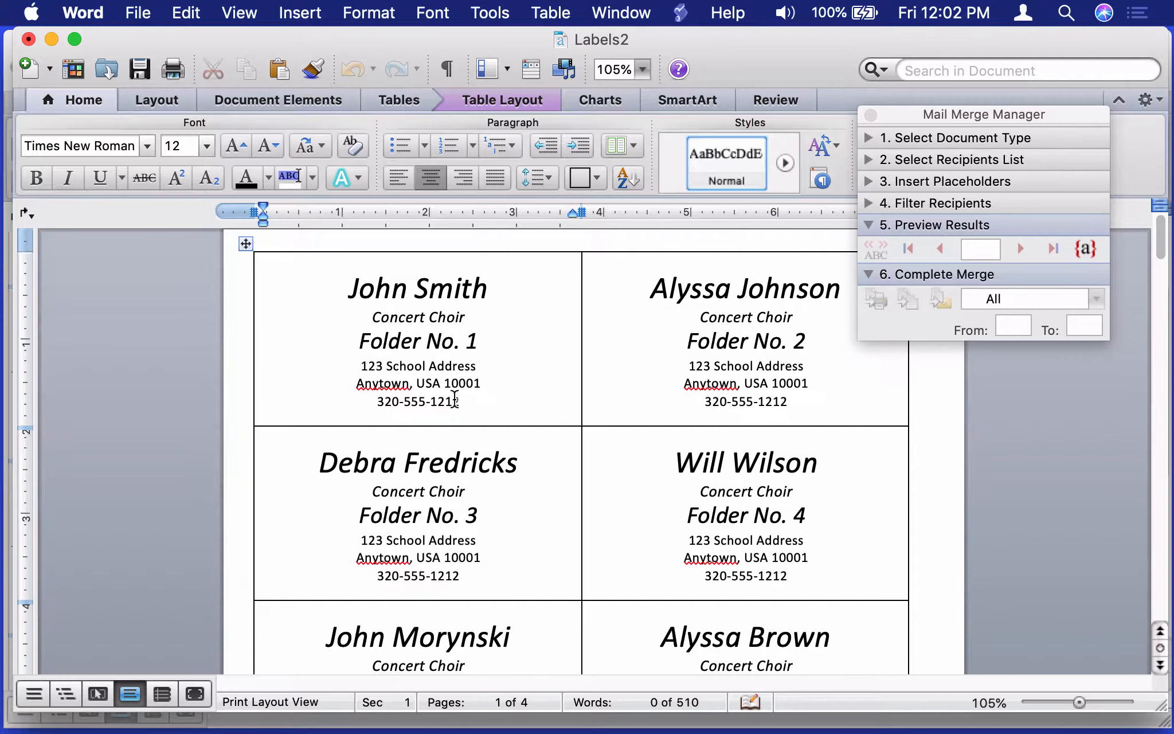
pyautogui.scroll(-3, 455, 396)
pyautogui.scroll(-20, 455, 395)
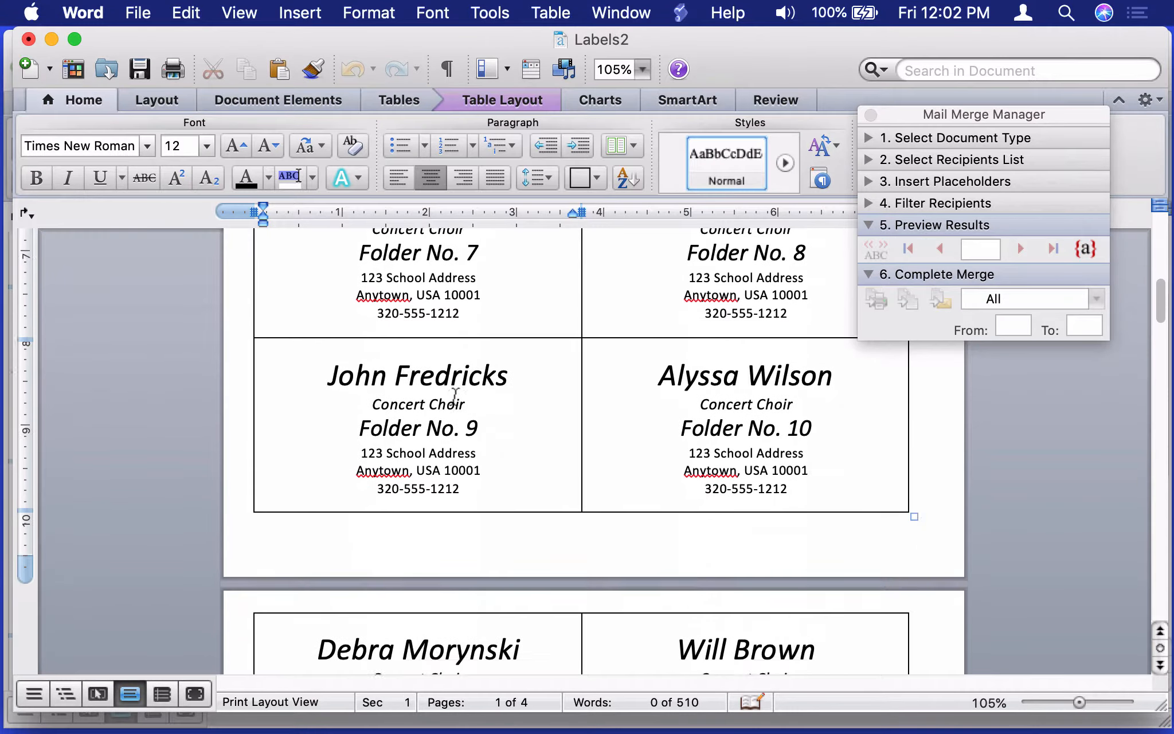
pyautogui.scroll(-20, 453, 396)
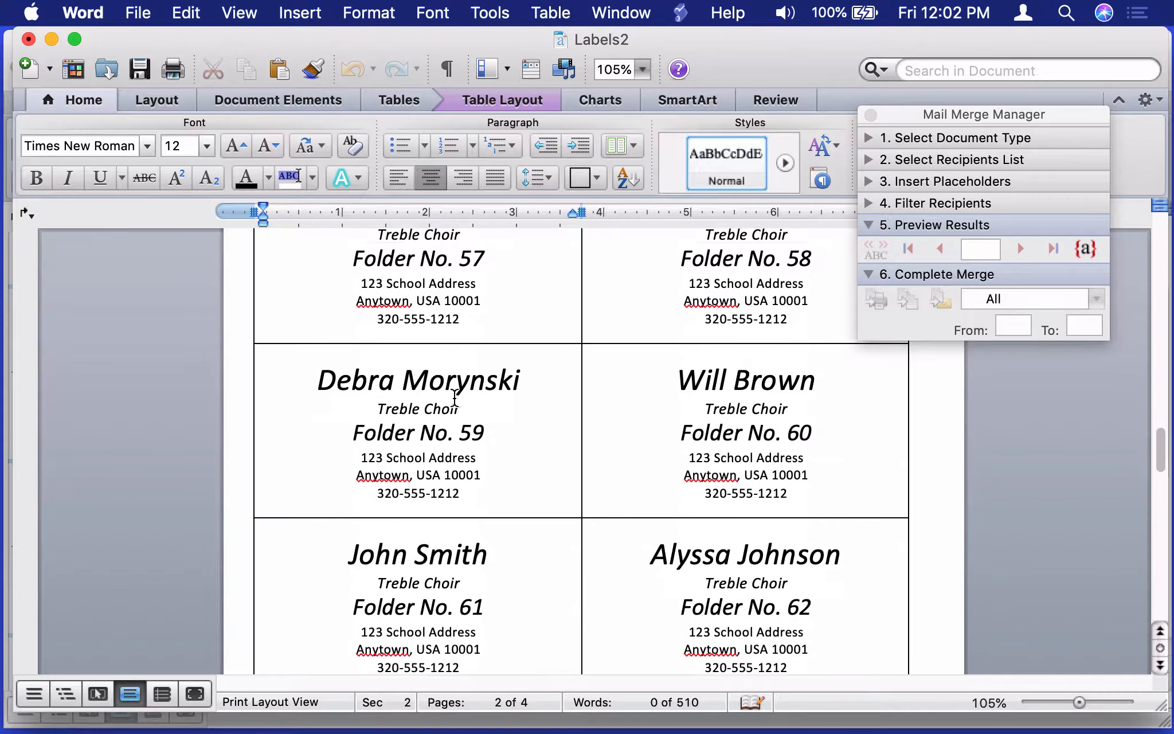
pyautogui.scroll(-12, 454, 395)
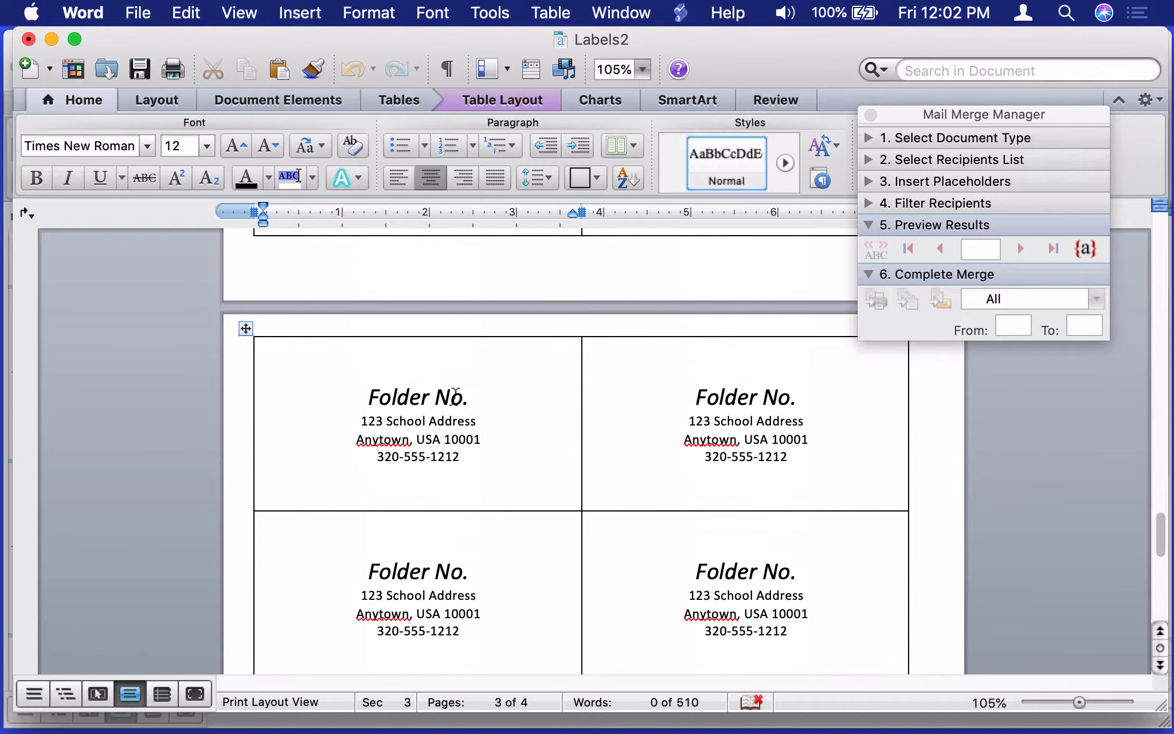
pyautogui.scroll(5, 453, 396)
pyautogui.scroll(-6, 454, 396)
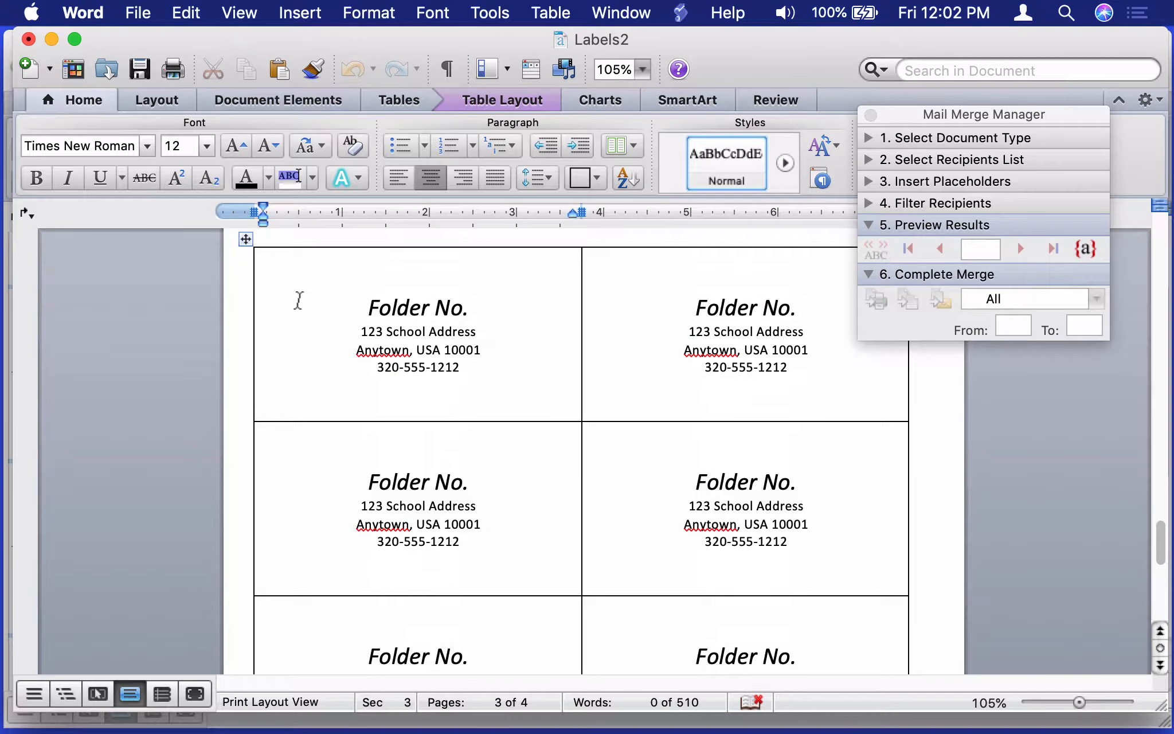
pyautogui.click(334, 285)
pyautogui.scroll(-5, 556, 424)
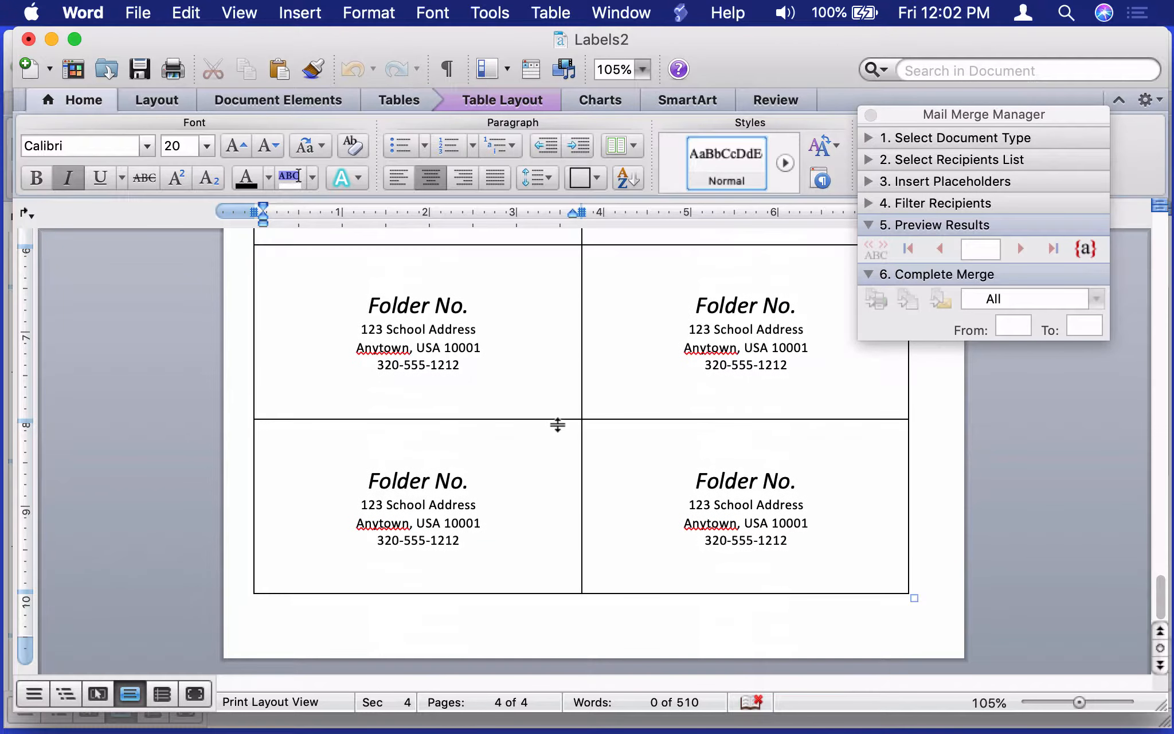
pyautogui.scroll(10, 568, 434)
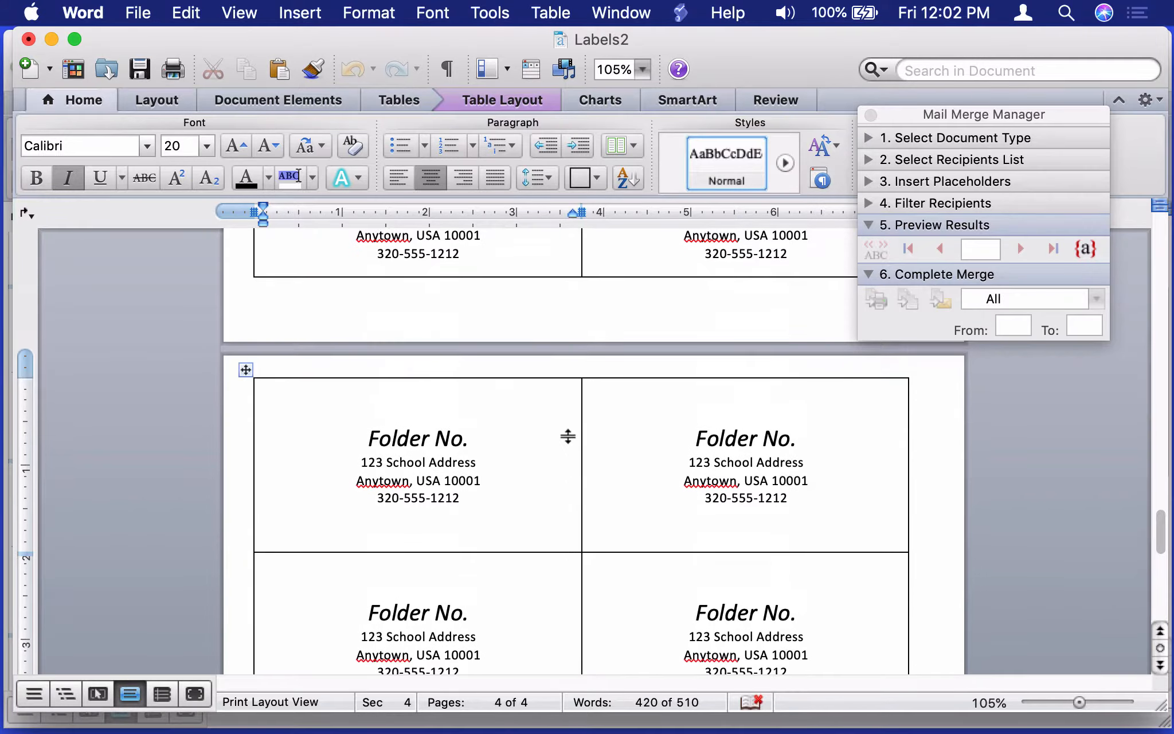
pyautogui.scroll(-6, 363, 453)
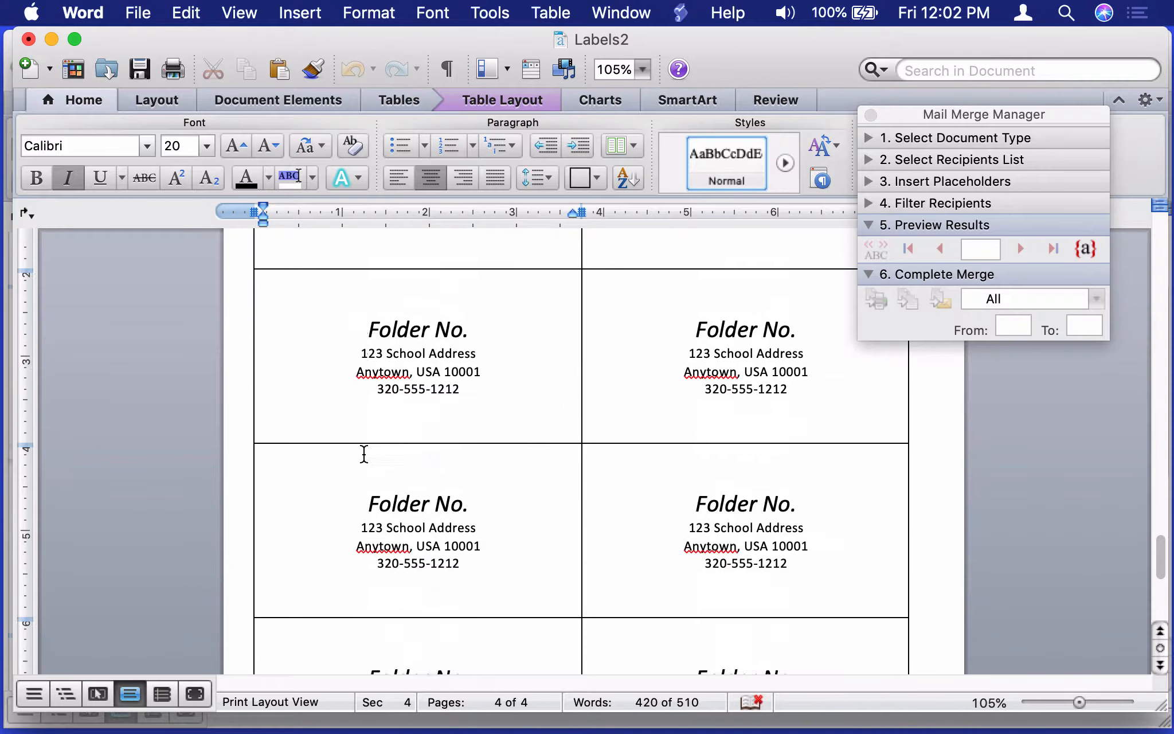
pyautogui.press('super+a')
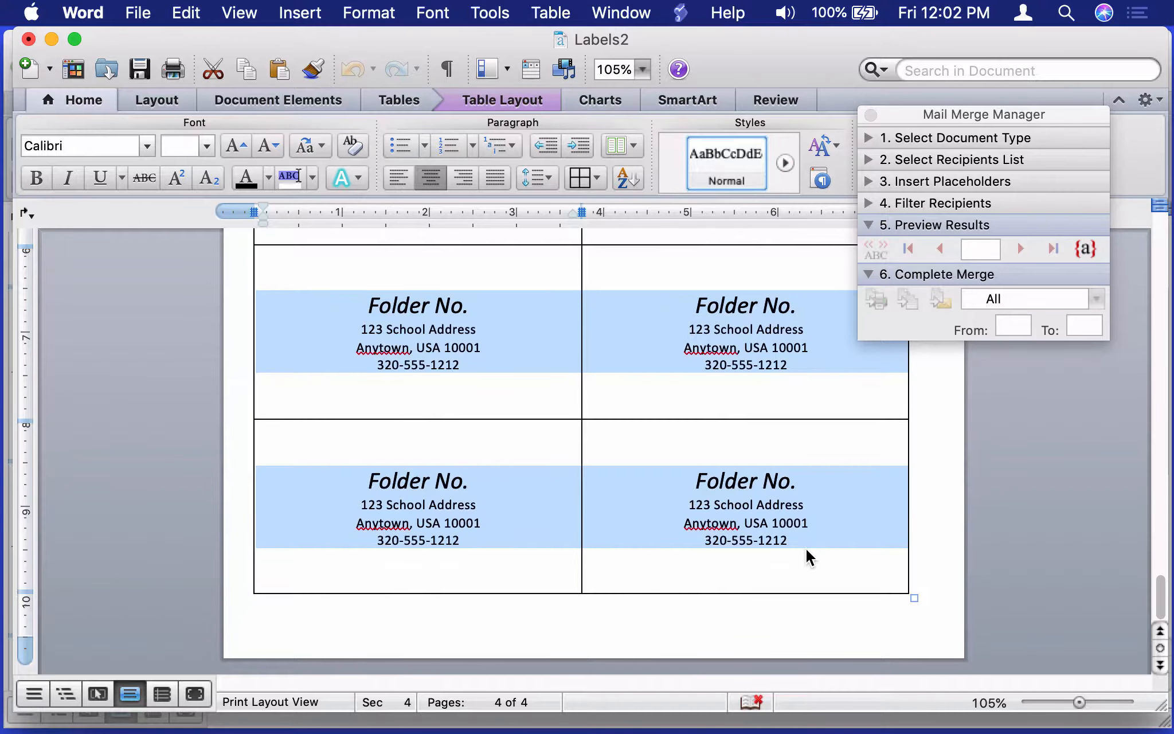
# Select and cut the blank page-4 label text, then undo the cut to restore it.
pyautogui.click(805, 548)
pyautogui.scroll(15, 803, 549)
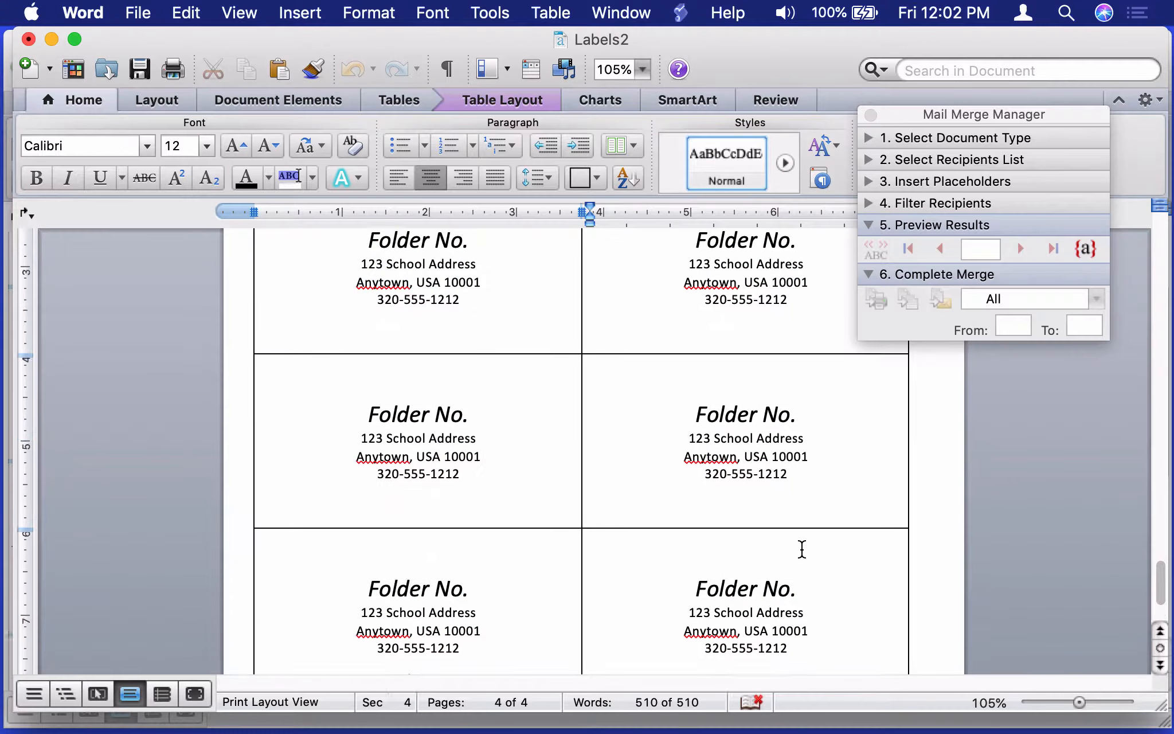
pyautogui.scroll(-5, 367, 453)
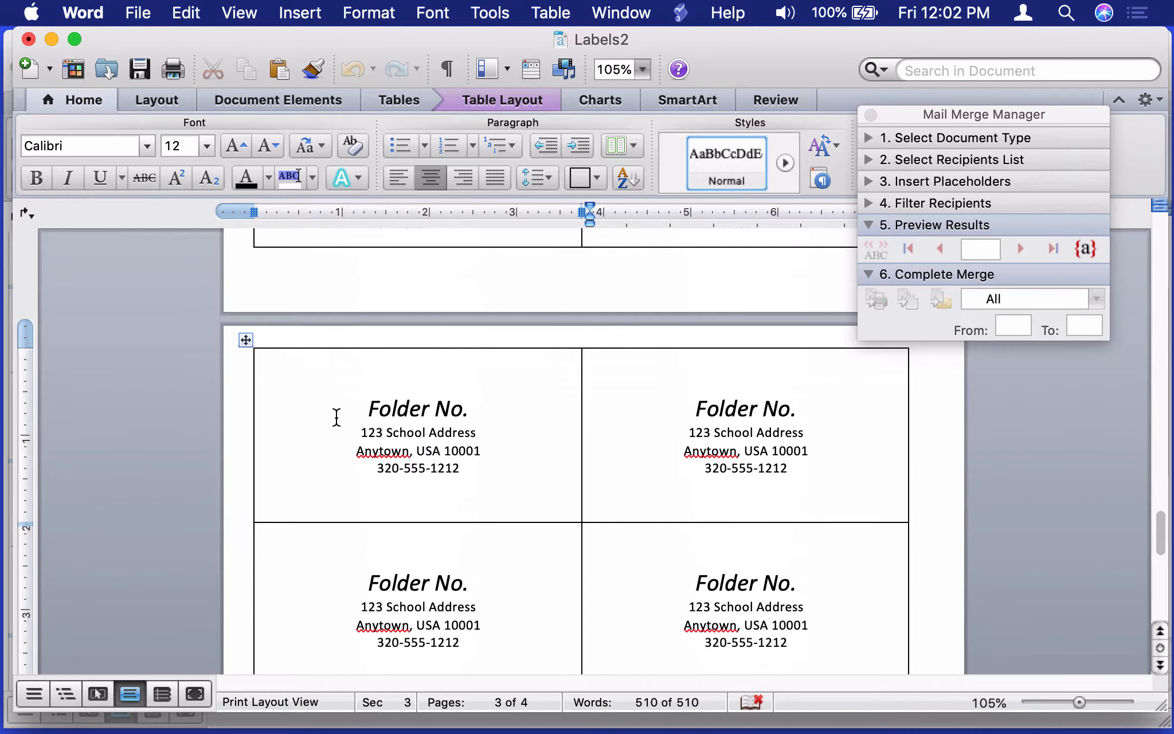
pyautogui.click(337, 402)
pyautogui.scroll(-5, 582, 551)
pyautogui.scroll(-4, 657, 561)
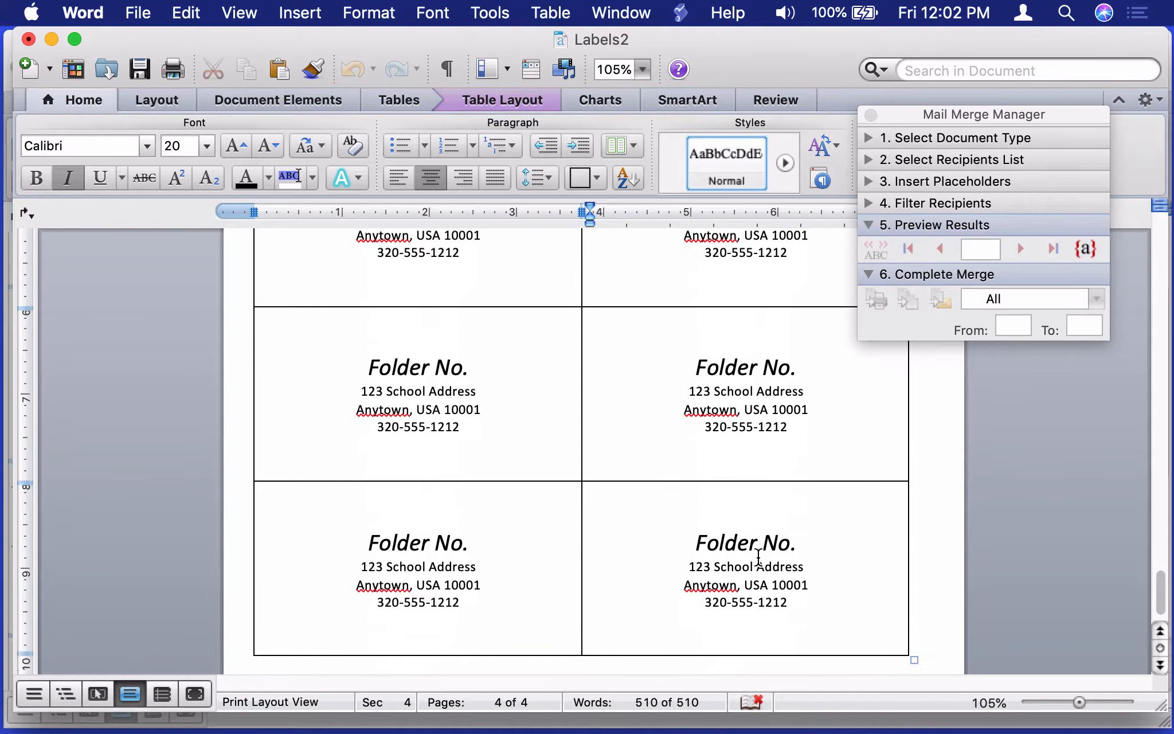
pyautogui.press('super+a')
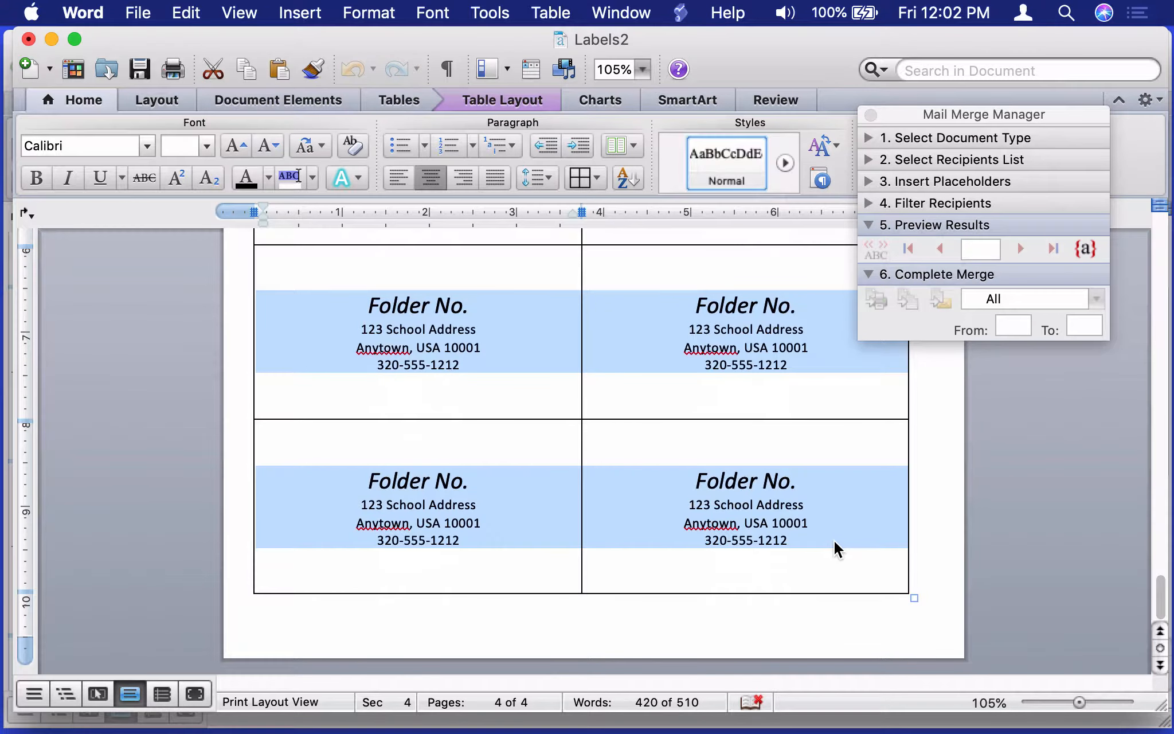
pyautogui.rightClick(820, 533)
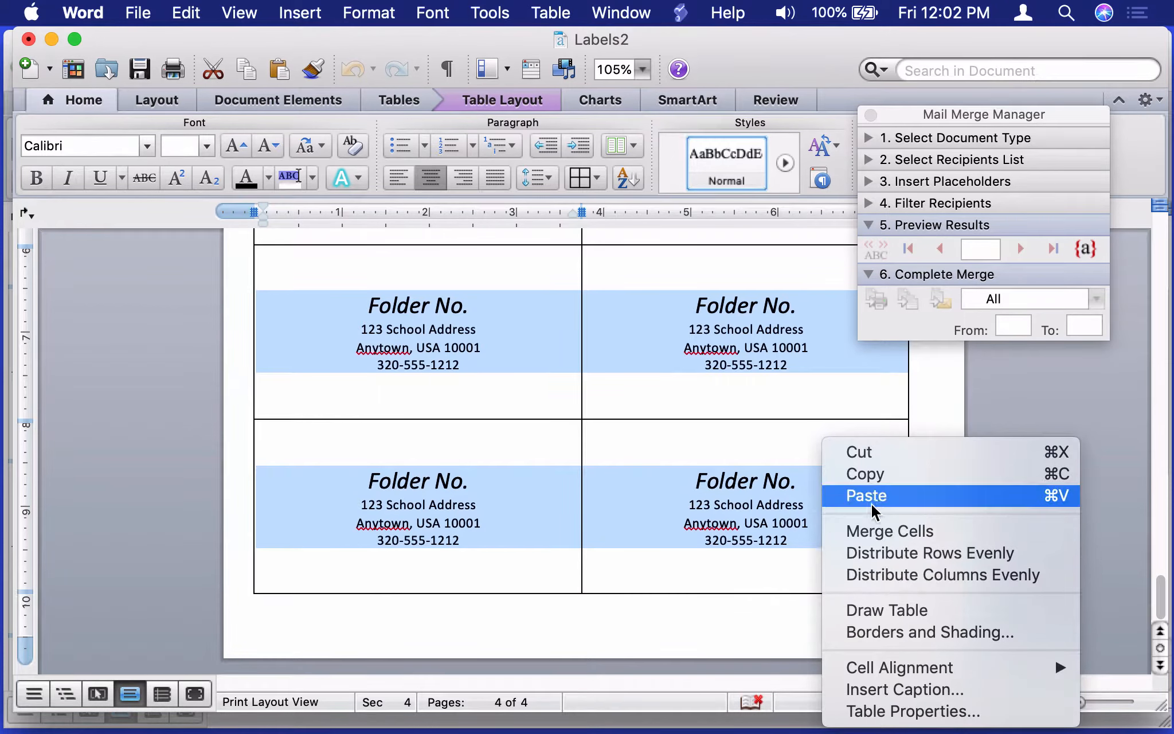
pyautogui.click(888, 455)
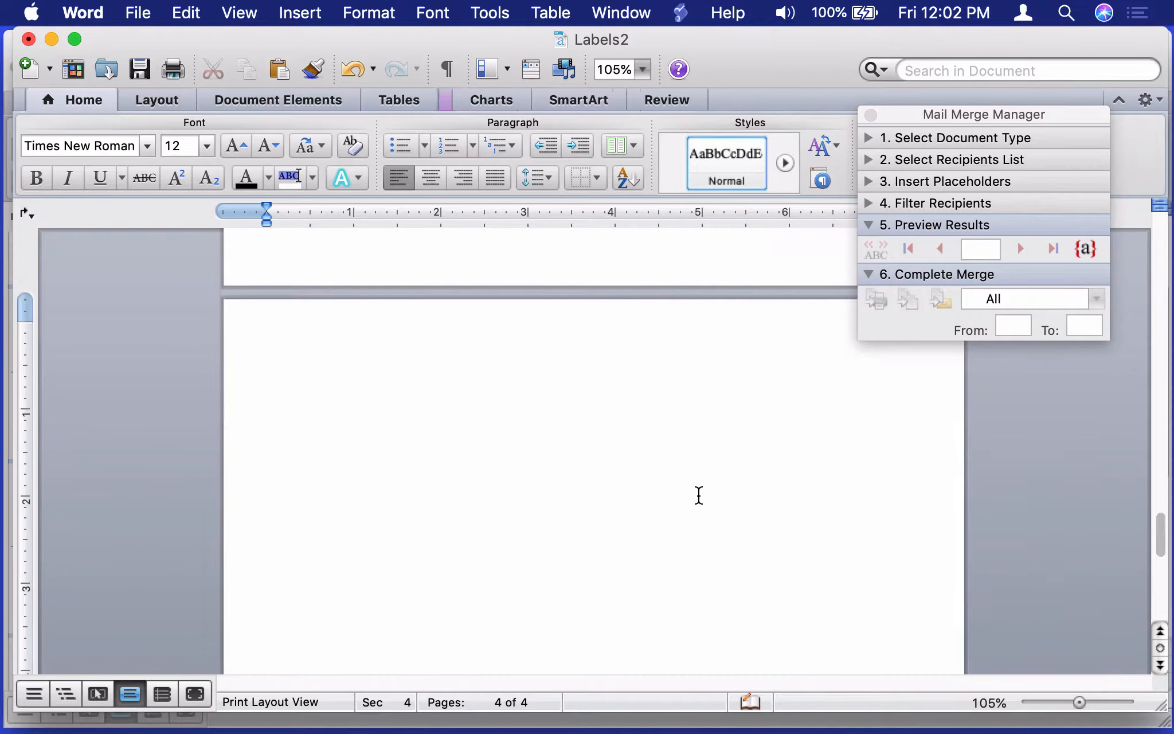
pyautogui.rightClick(699, 496)
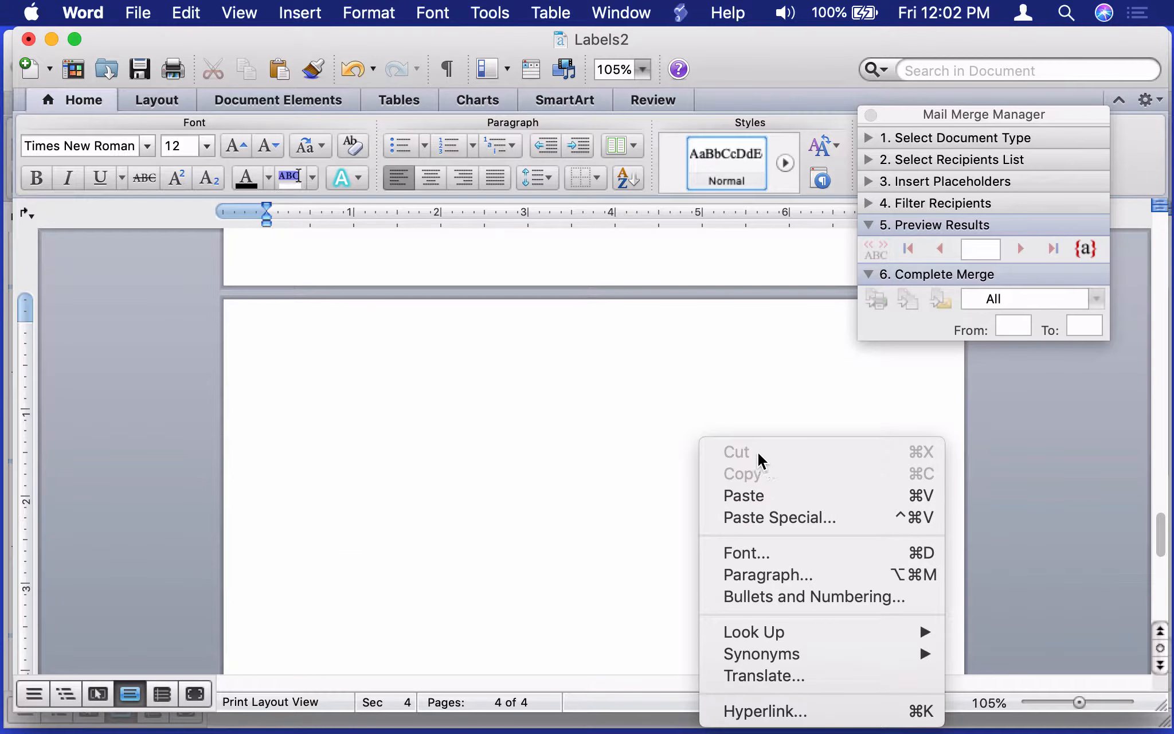
pyautogui.click(462, 455)
pyautogui.click(192, 12)
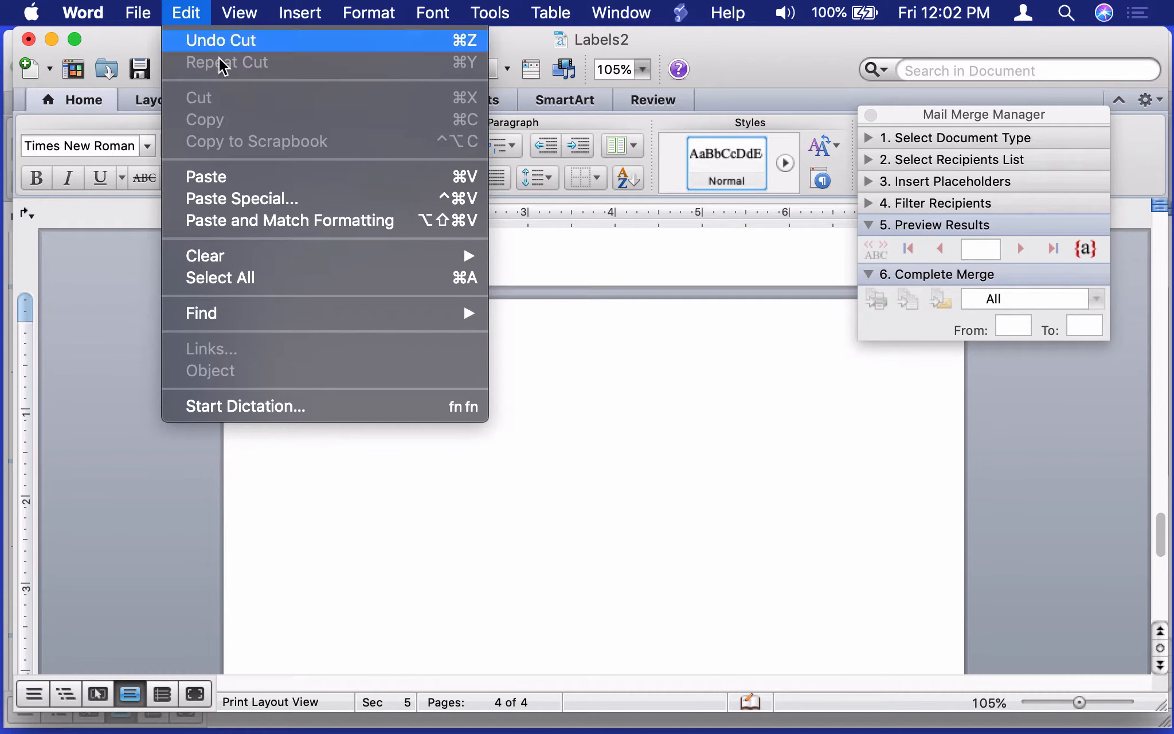
pyautogui.click(224, 39)
# Delete the blank page-4 labels table and trailing empty lines so Labels2 ends at Folder No. 66.
pyautogui.click(246, 315)
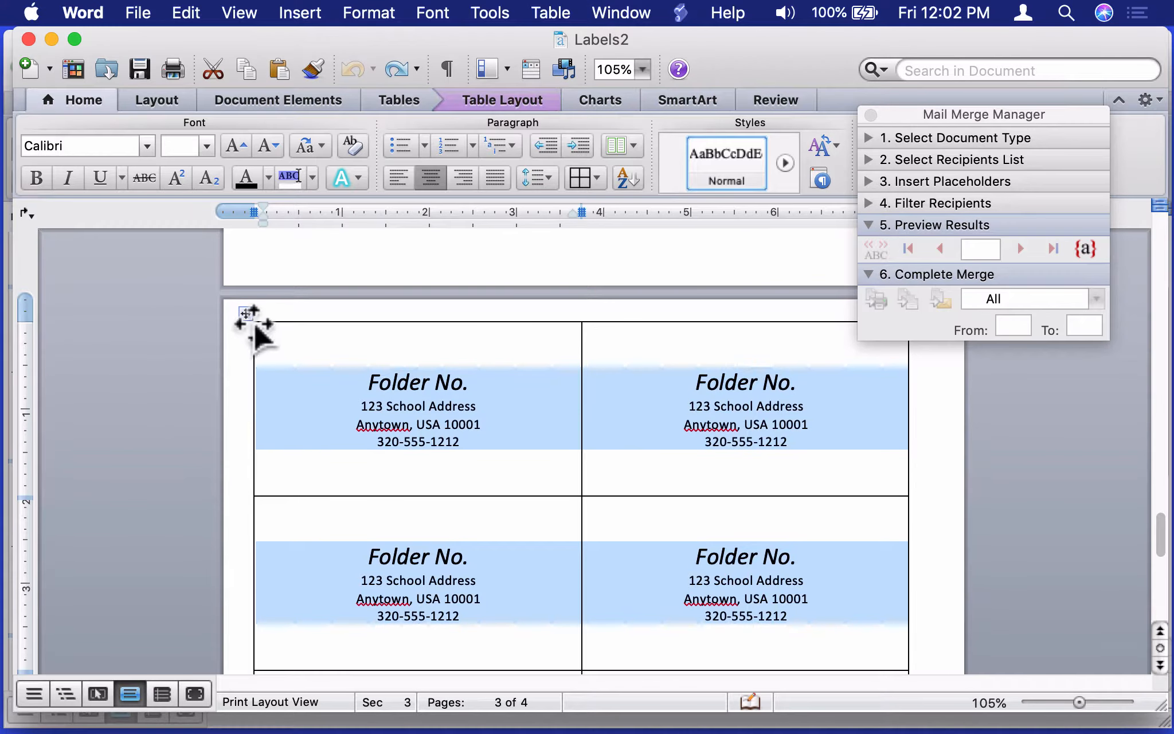
pyautogui.press('BackSpace')
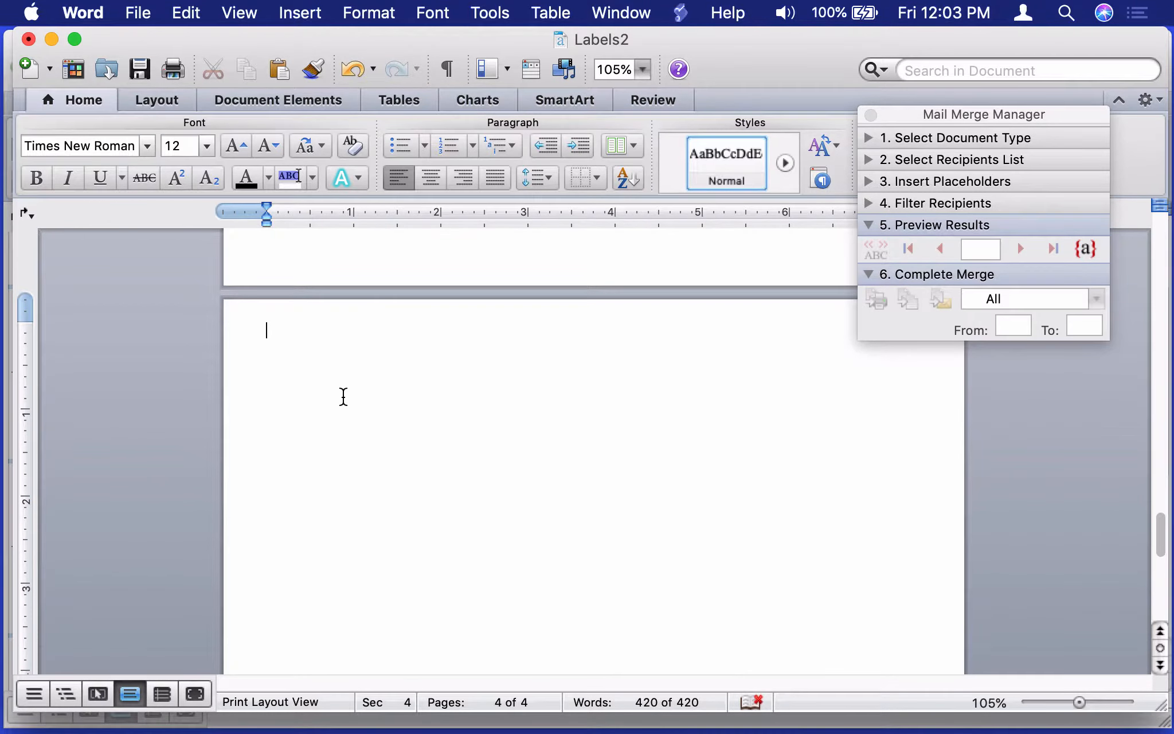
pyautogui.scroll(1, 593, 447)
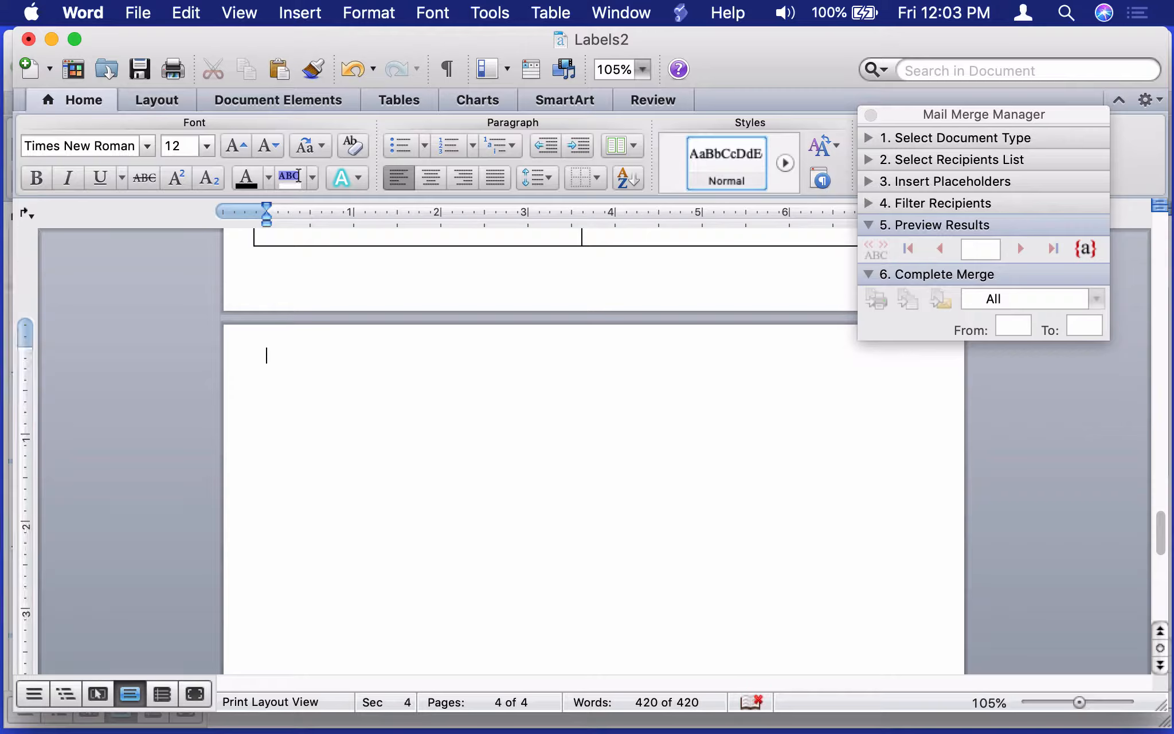
pyautogui.press('Up')
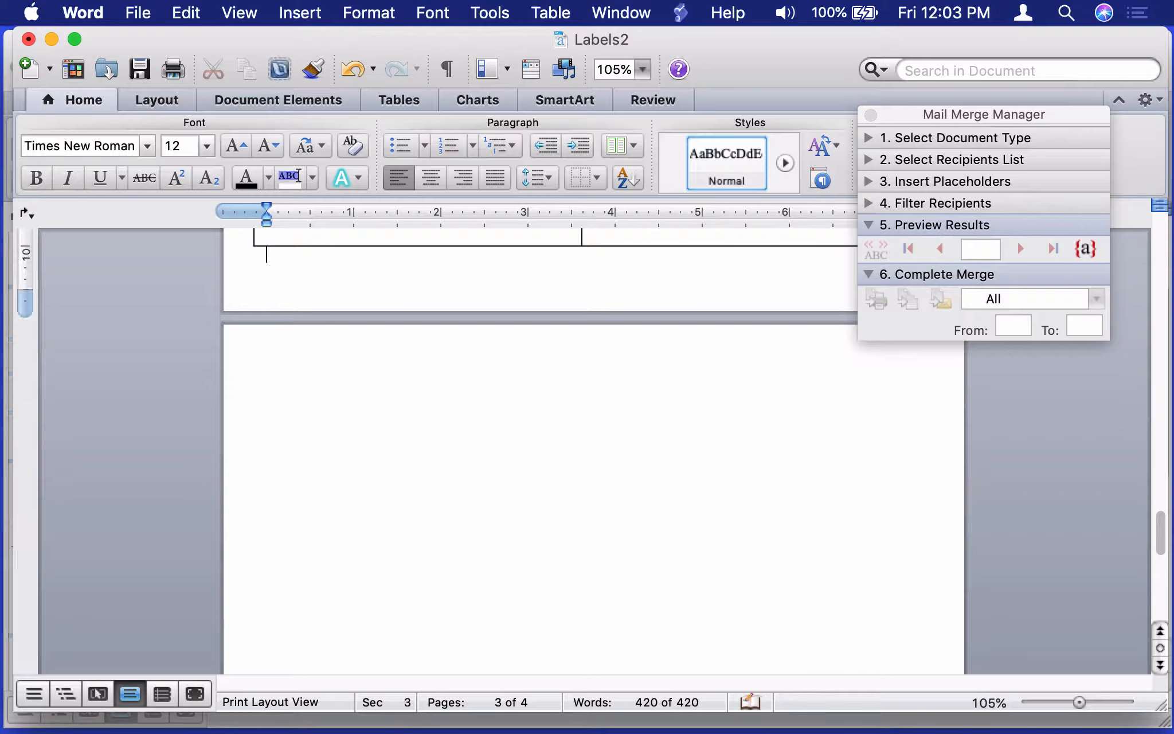
pyautogui.hotkey('shift', 'Down')
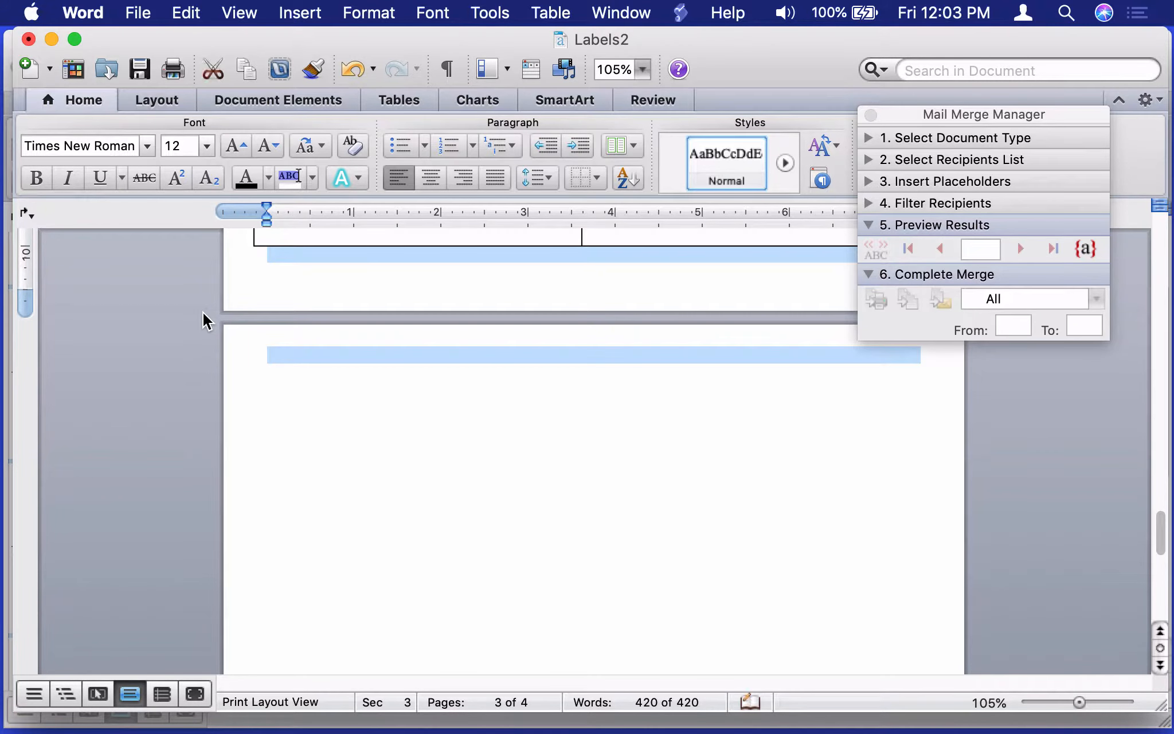
pyautogui.press('BackSpace')
pyautogui.scroll(3, 205, 314)
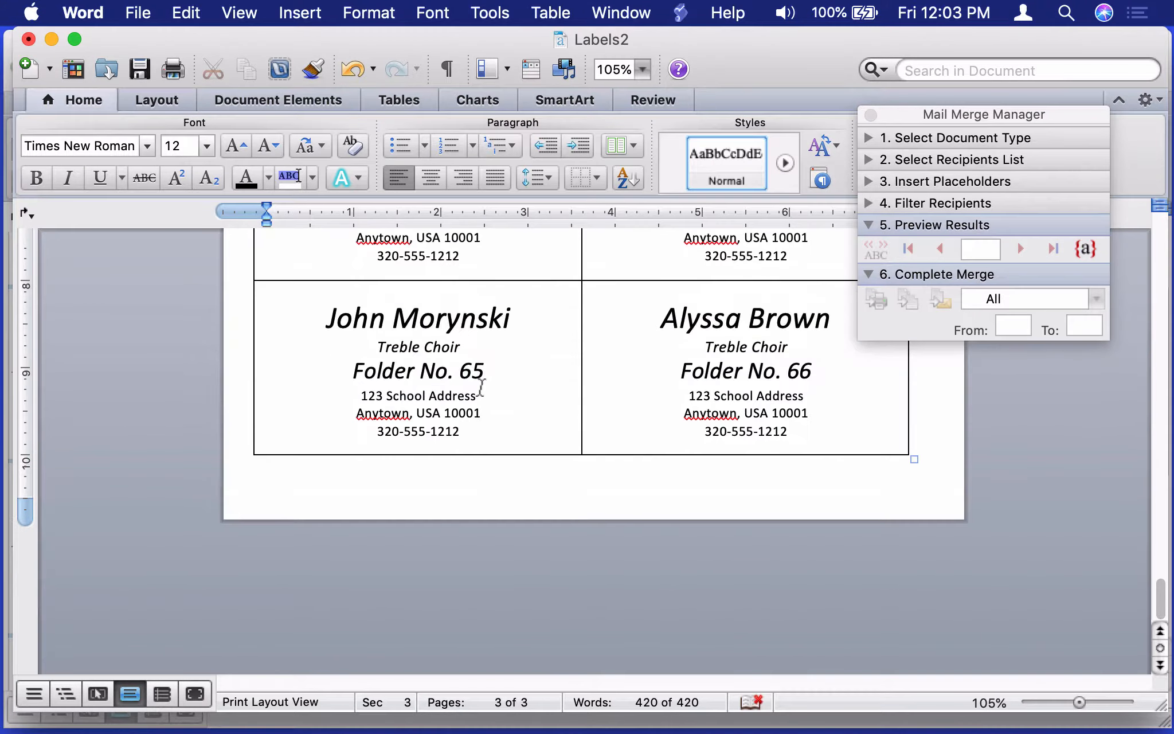
pyautogui.scroll(12, 575, 396)
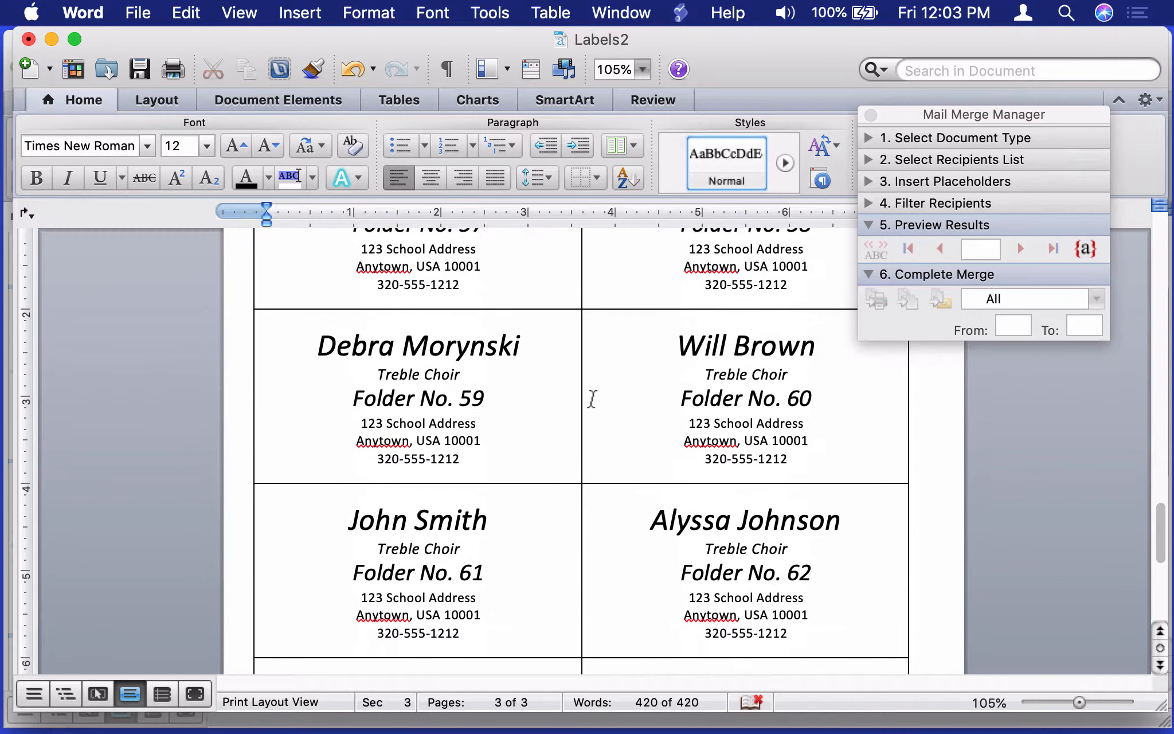
pyautogui.press('super+p')
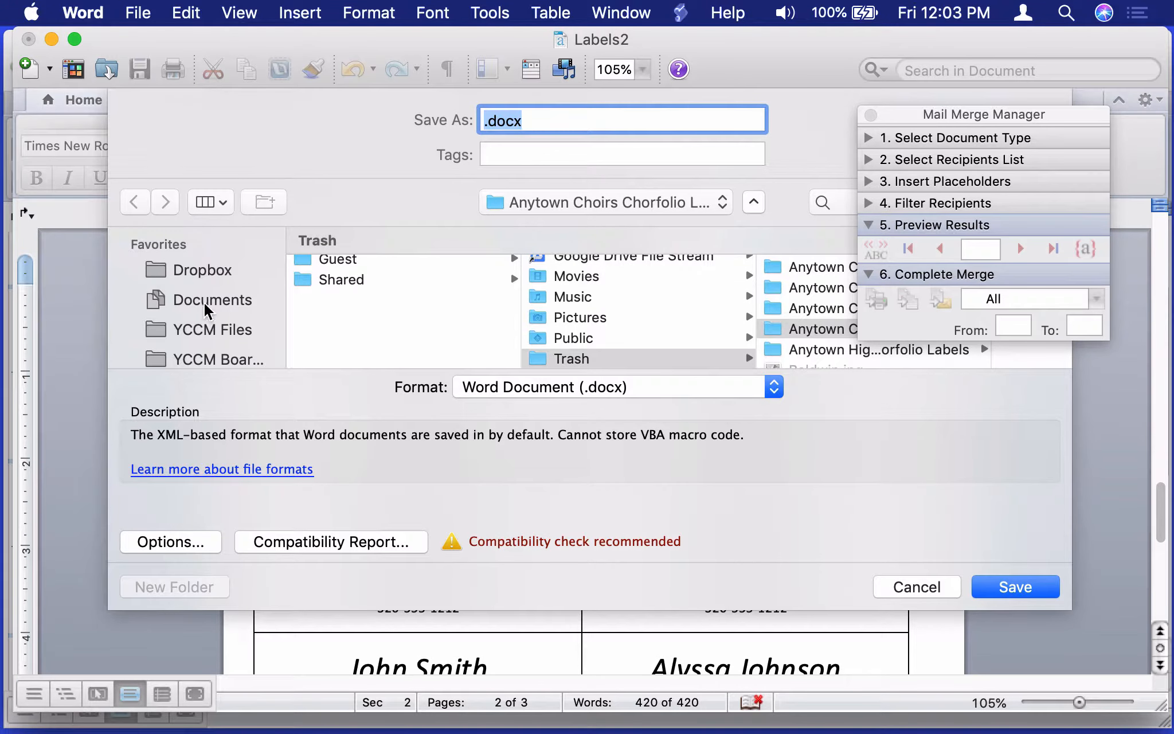
# Choose Desktop > Anytown Choirs Chorfolio Cards as the save location.
pyautogui.scroll(-4, 198, 298)
pyautogui.scroll(-2, 203, 298)
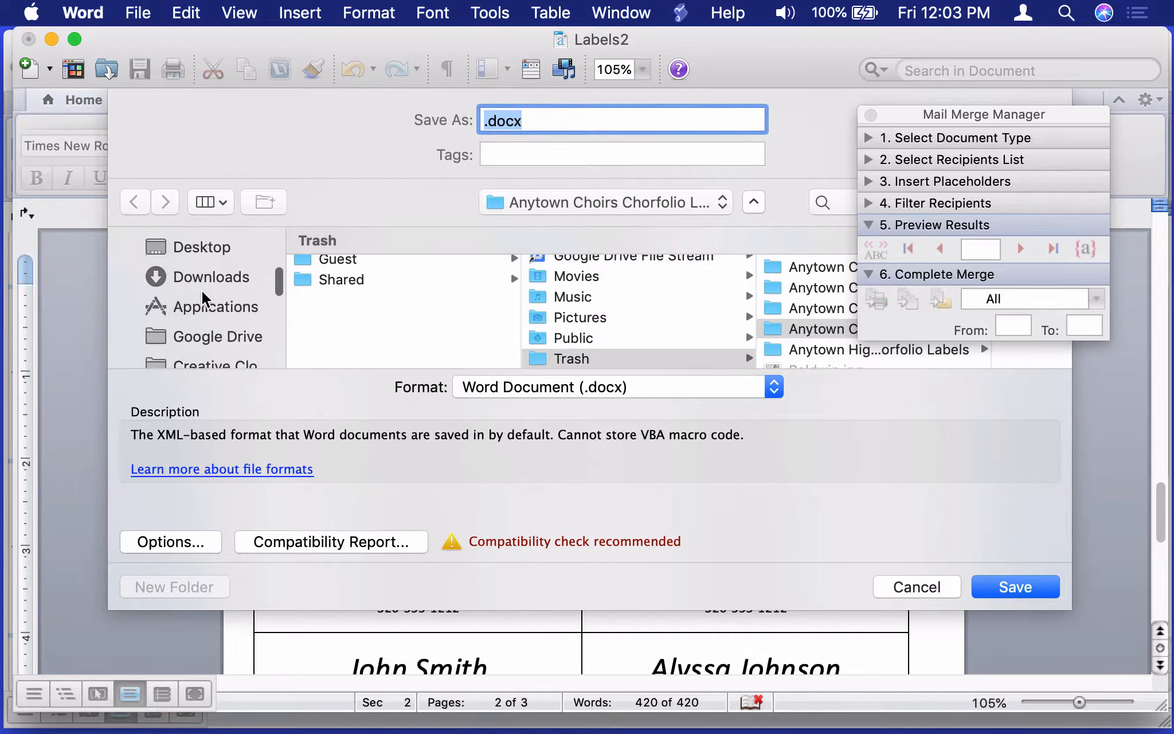
pyautogui.scroll(1, 204, 293)
pyautogui.click(201, 259)
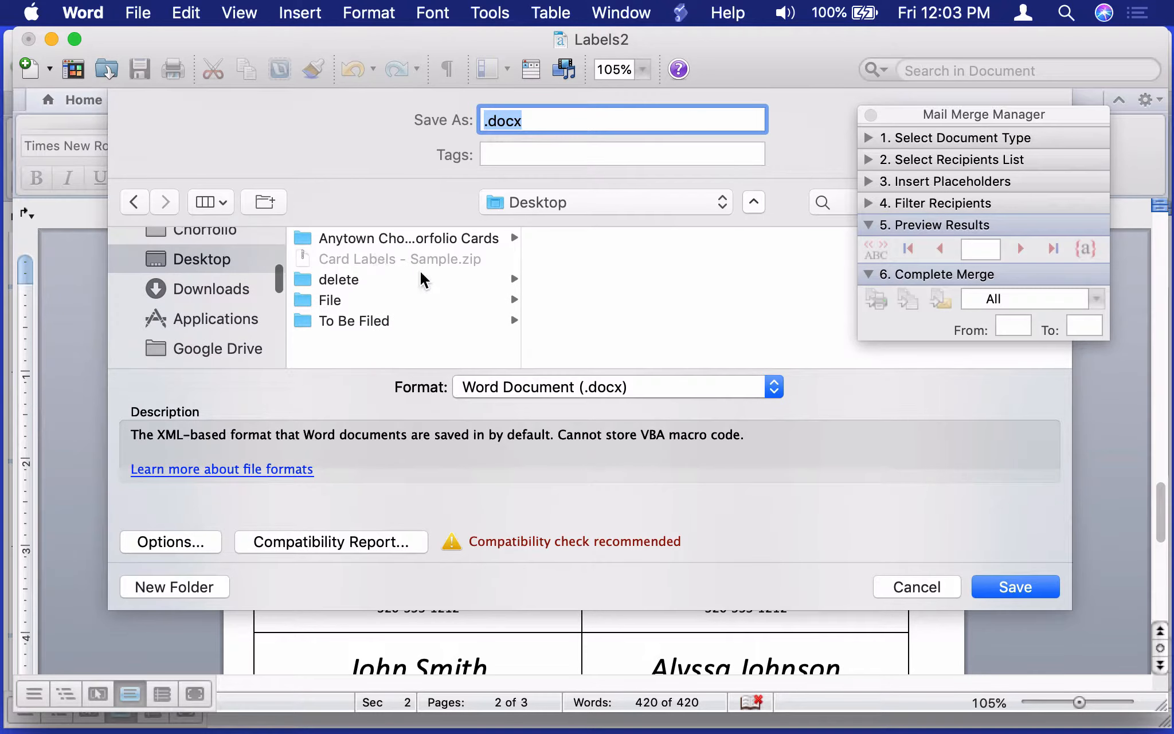
pyautogui.click(413, 237)
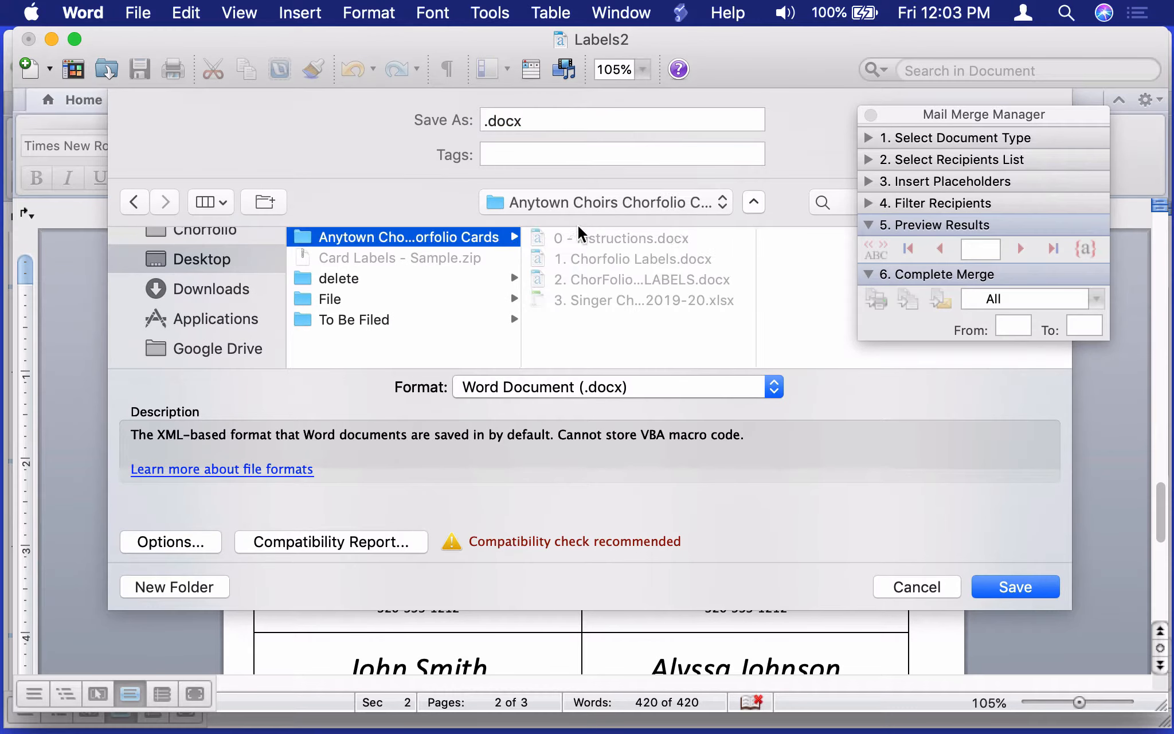
# Save the file as '2016-20 Chorfolio Cards Final' and close the document windows.
pyautogui.click(484, 118)
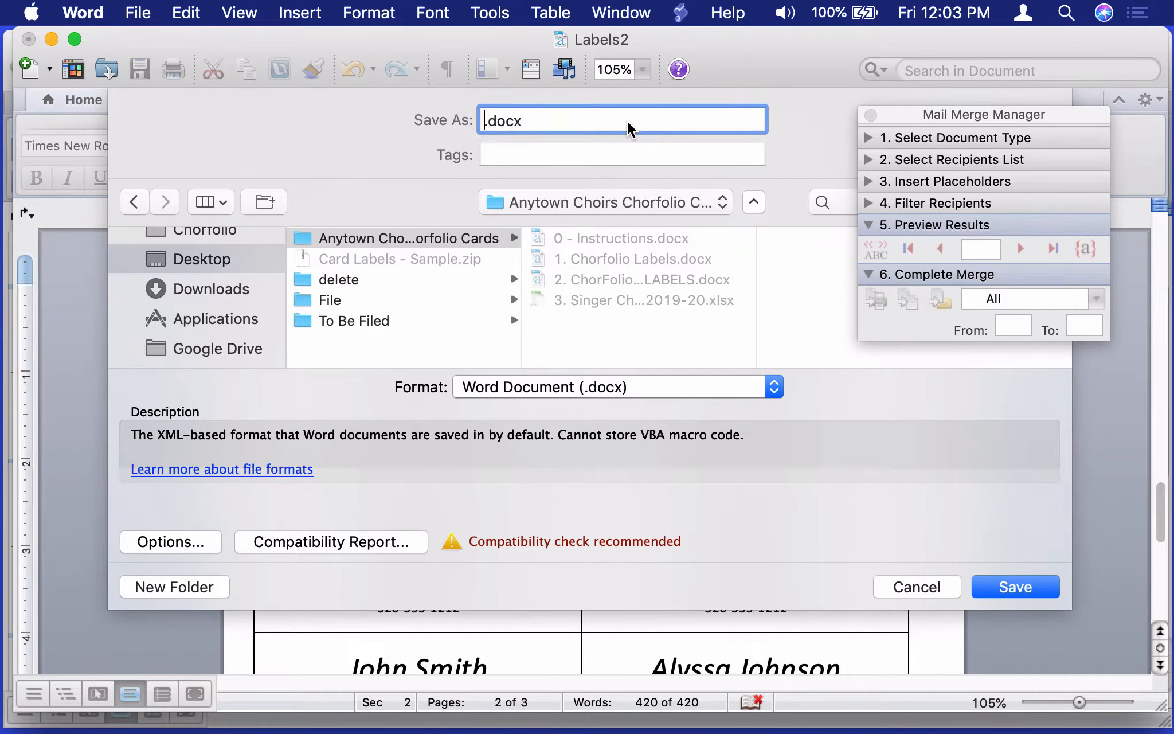
pyautogui.write('2016-20')
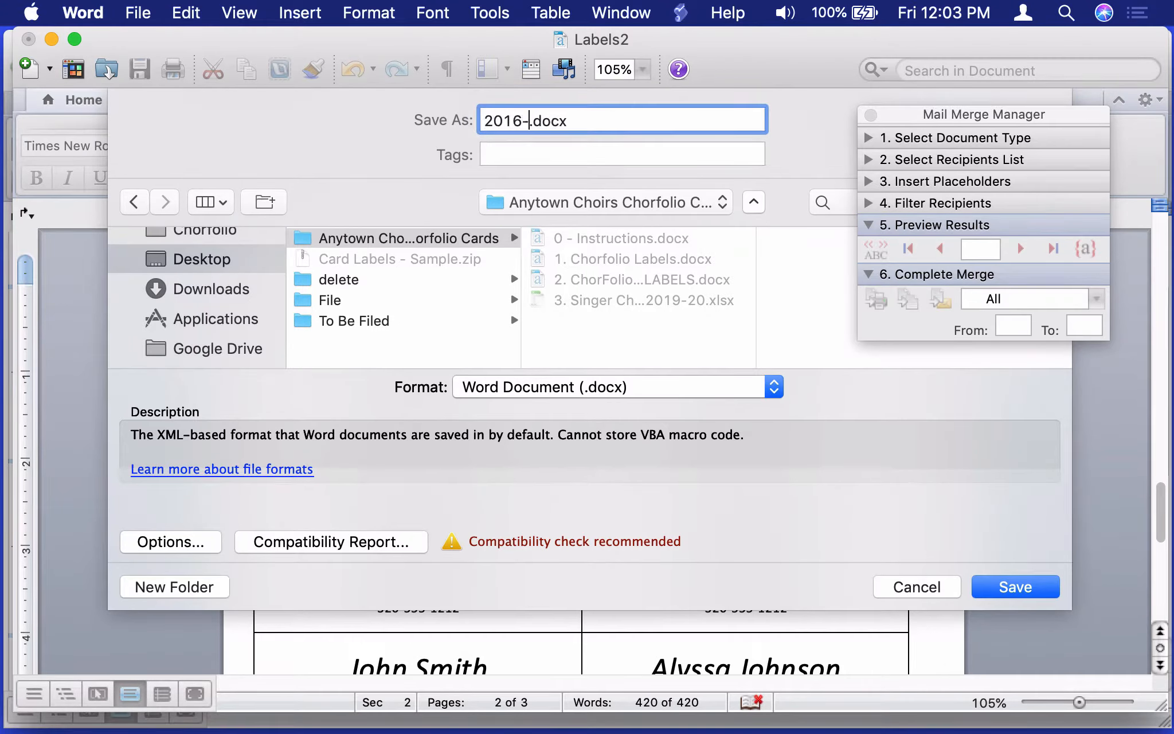
pyautogui.write(' Co')
pyautogui.press('BackSpace')
pyautogui.write('horfolio')
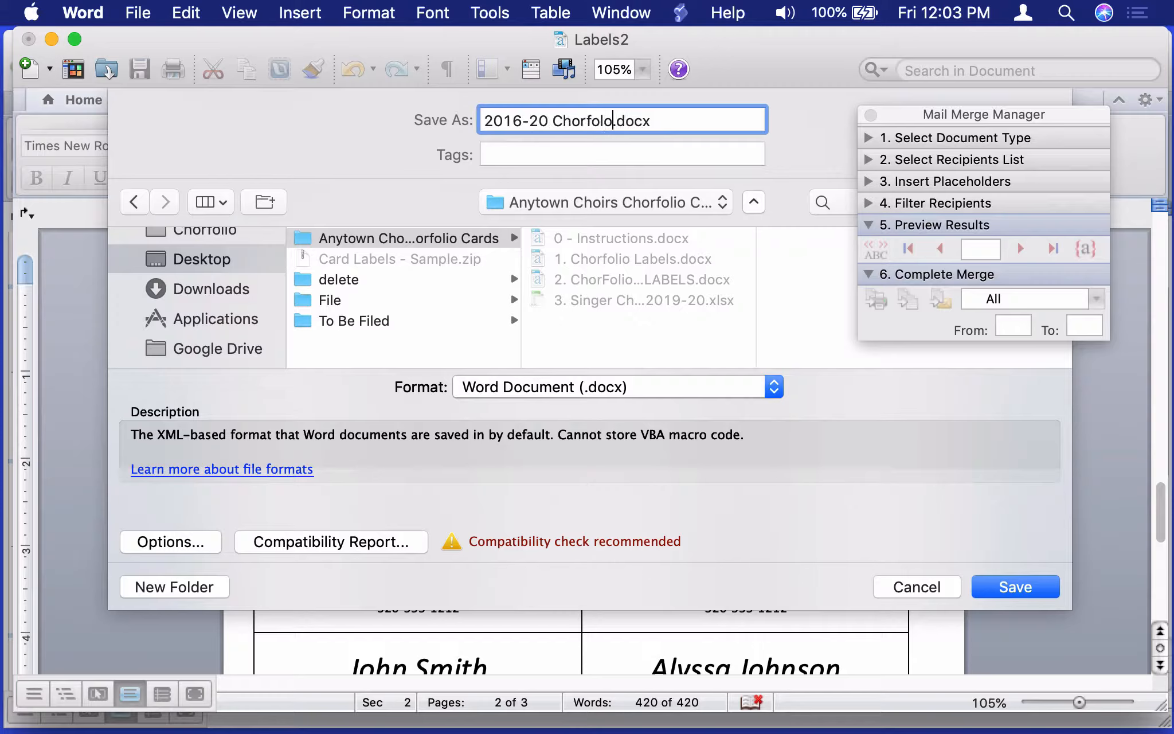
pyautogui.write(' Cards F')
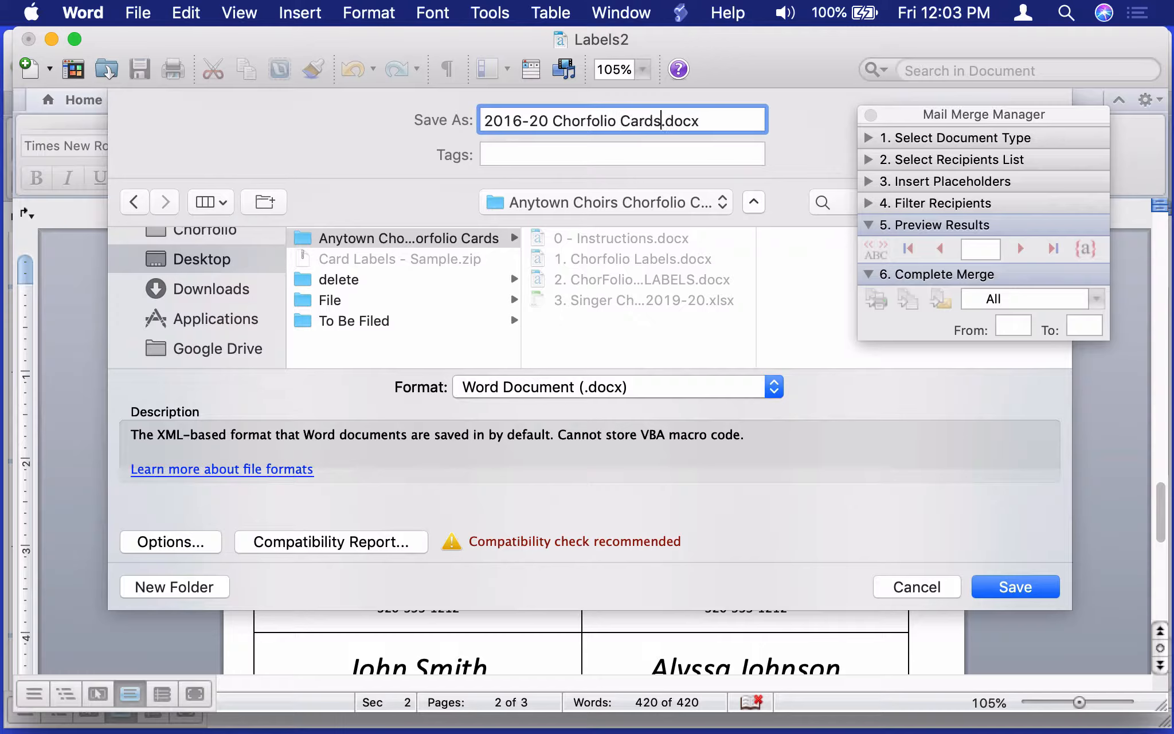
pyautogui.write('inal')
pyautogui.press('BackSpace')
pyautogui.click(1015, 588)
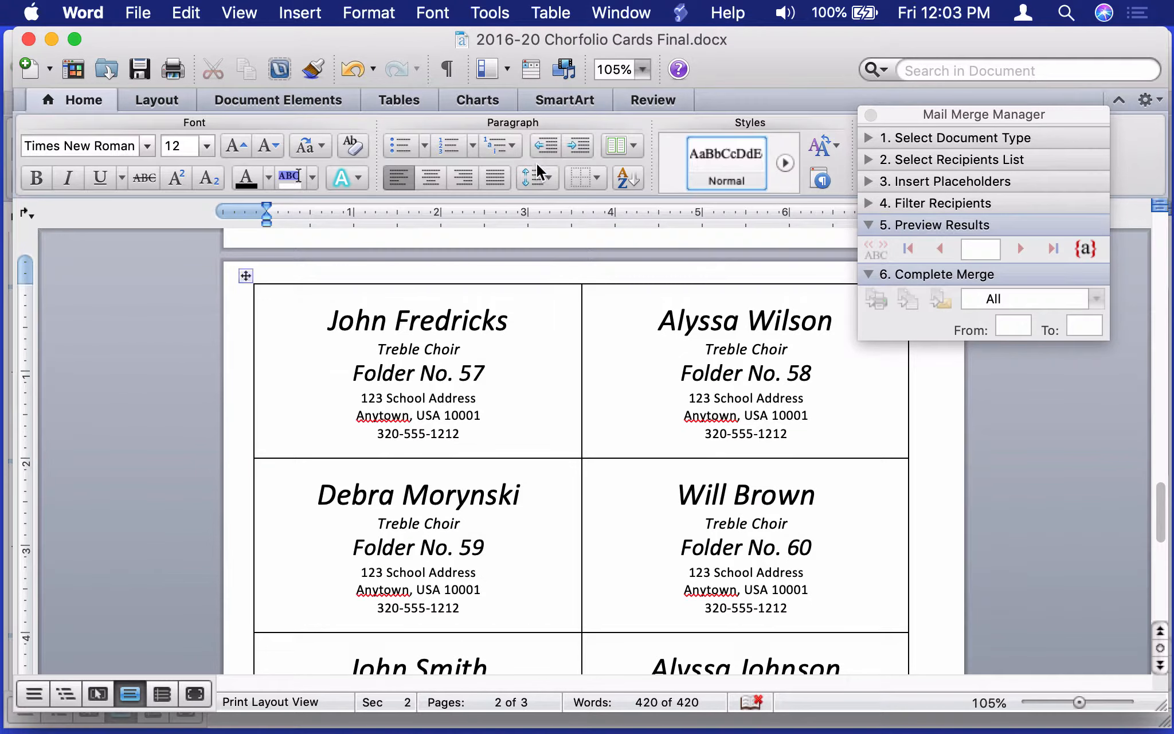
pyautogui.click(31, 39)
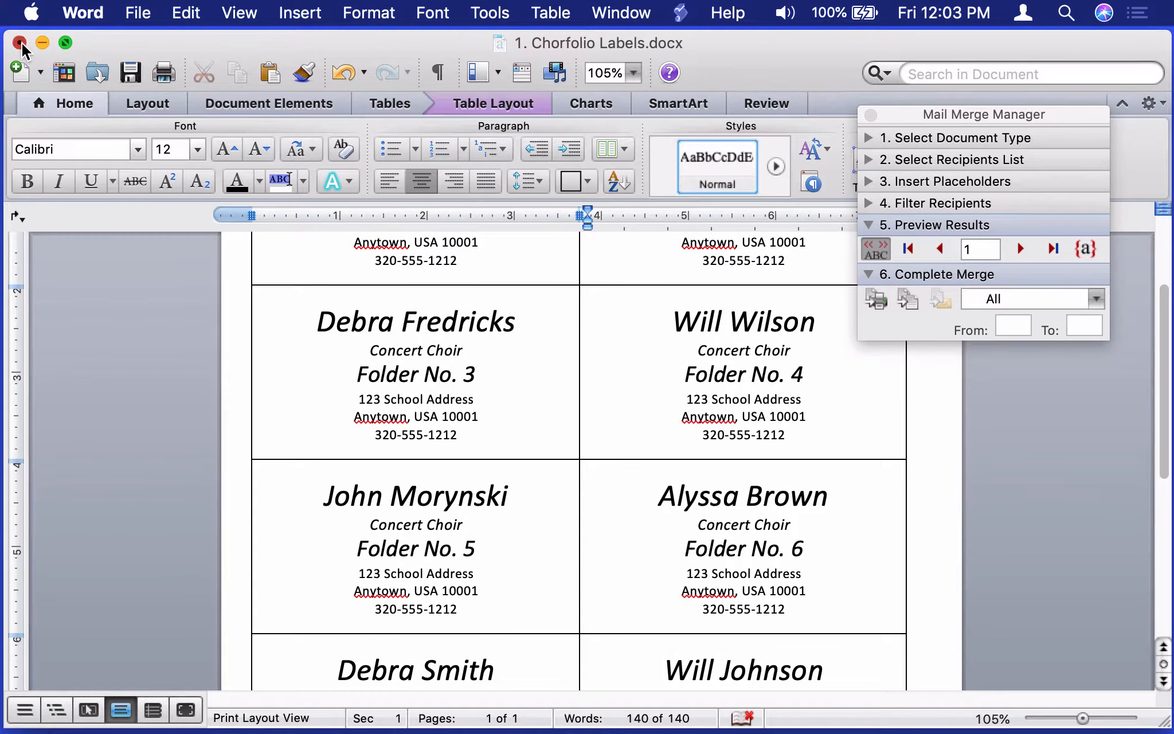
pyautogui.click(21, 42)
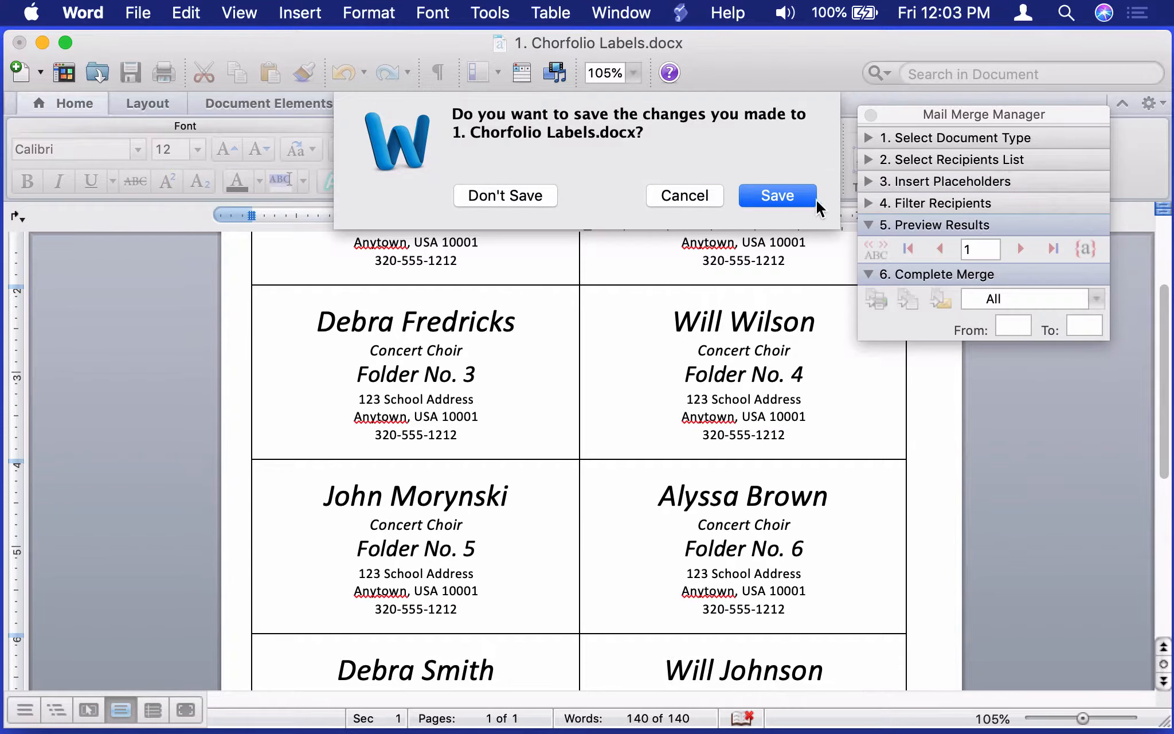
# Confirm saving changes to 1. Chorfolio Labels.docx as it closes.
pyautogui.click(798, 197)
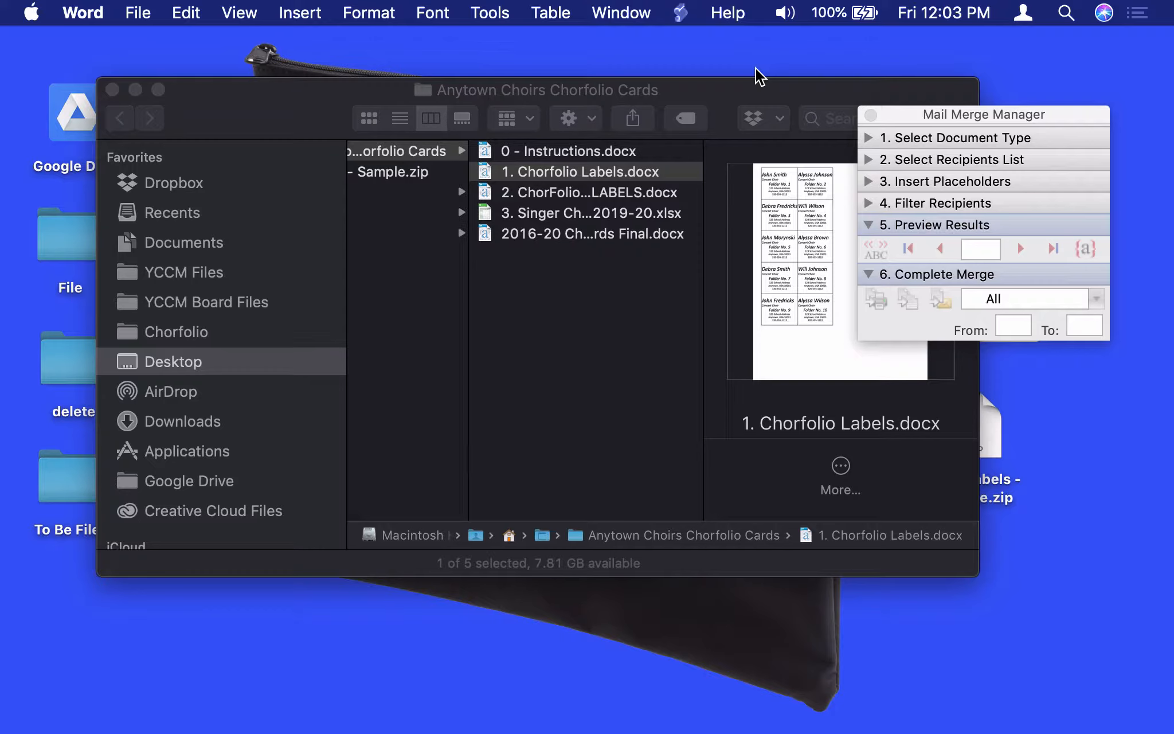
# Open 2016-20 Chorfolio Cards Final.docx in Word from the Anytown Choirs Chorfolio Cards folder.
pyautogui.moveTo(742, 90); pyautogui.dragTo(736, 63)
pyautogui.click(623, 284)
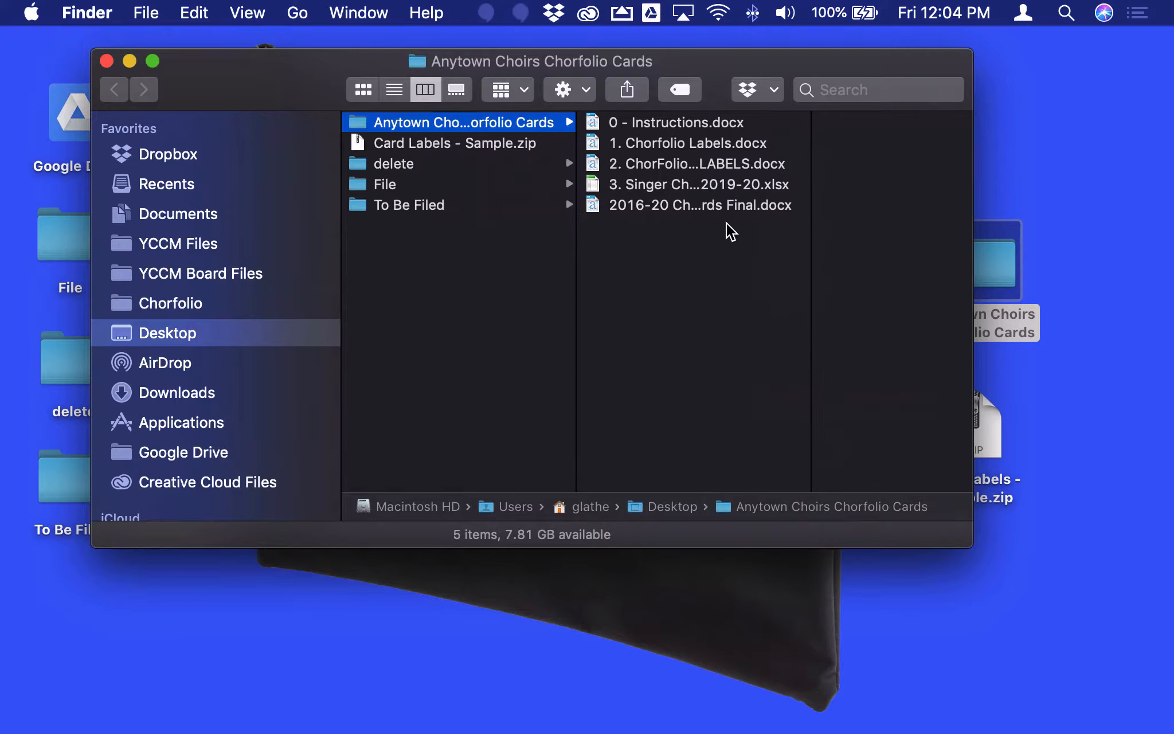
pyautogui.hscroll(2, 717, 225)
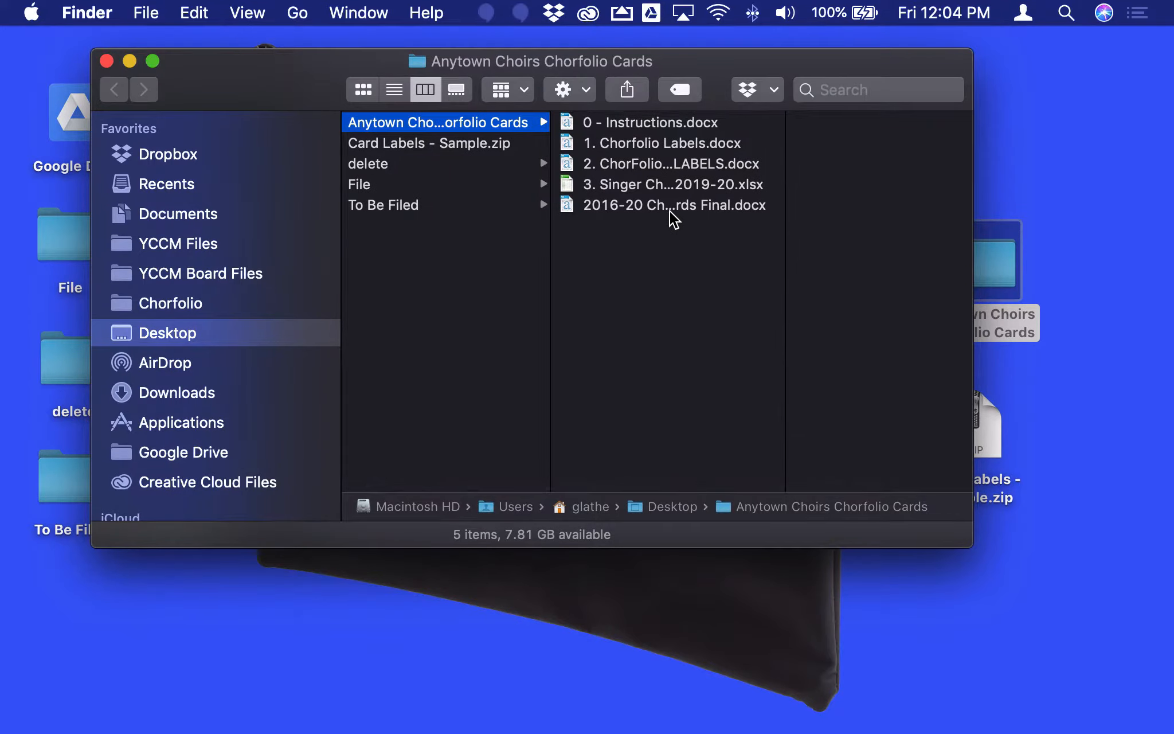
pyautogui.doubleClick(631, 205)
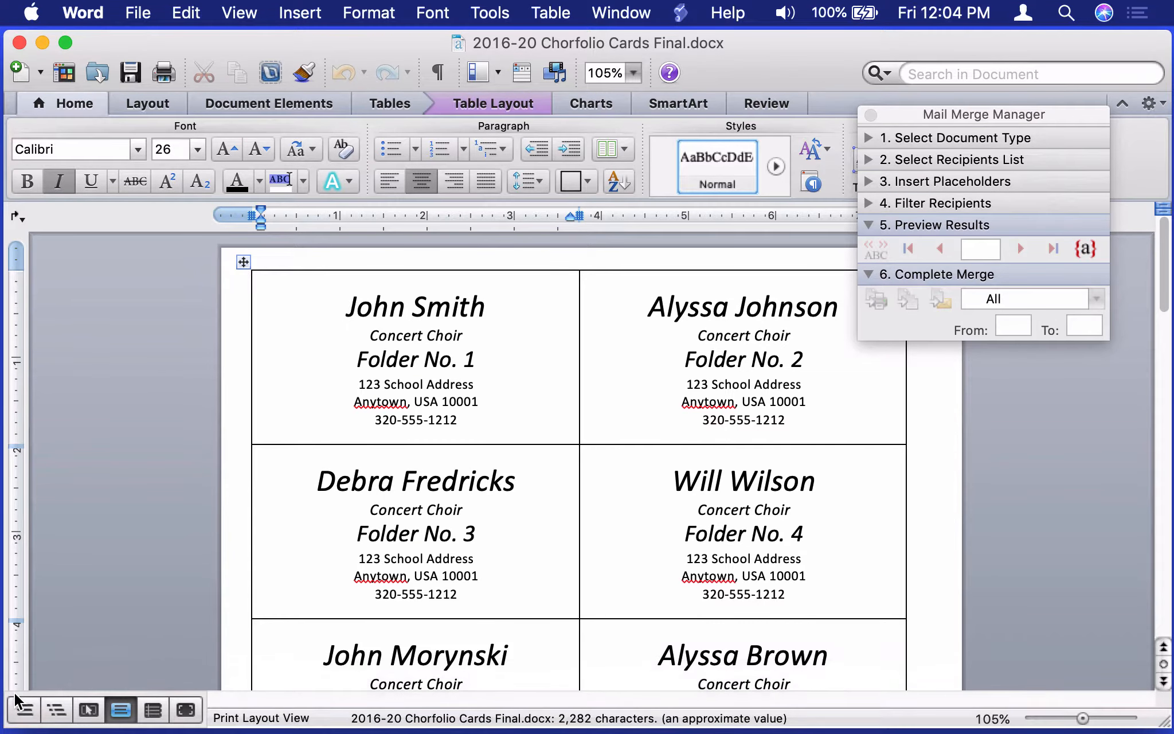
# Open 2. ChorFolio - EXTRA LABELS.docx from the project folder and move its window to the right.
pyautogui.click(39, 712)
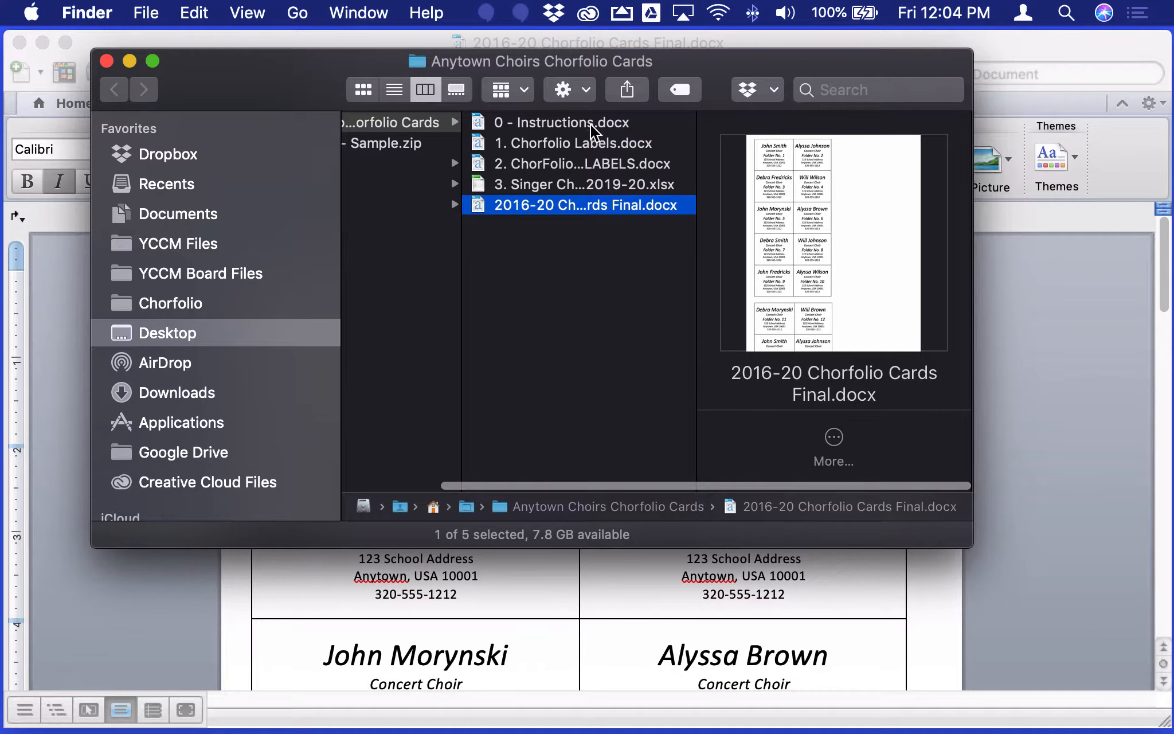
pyautogui.doubleClick(556, 166)
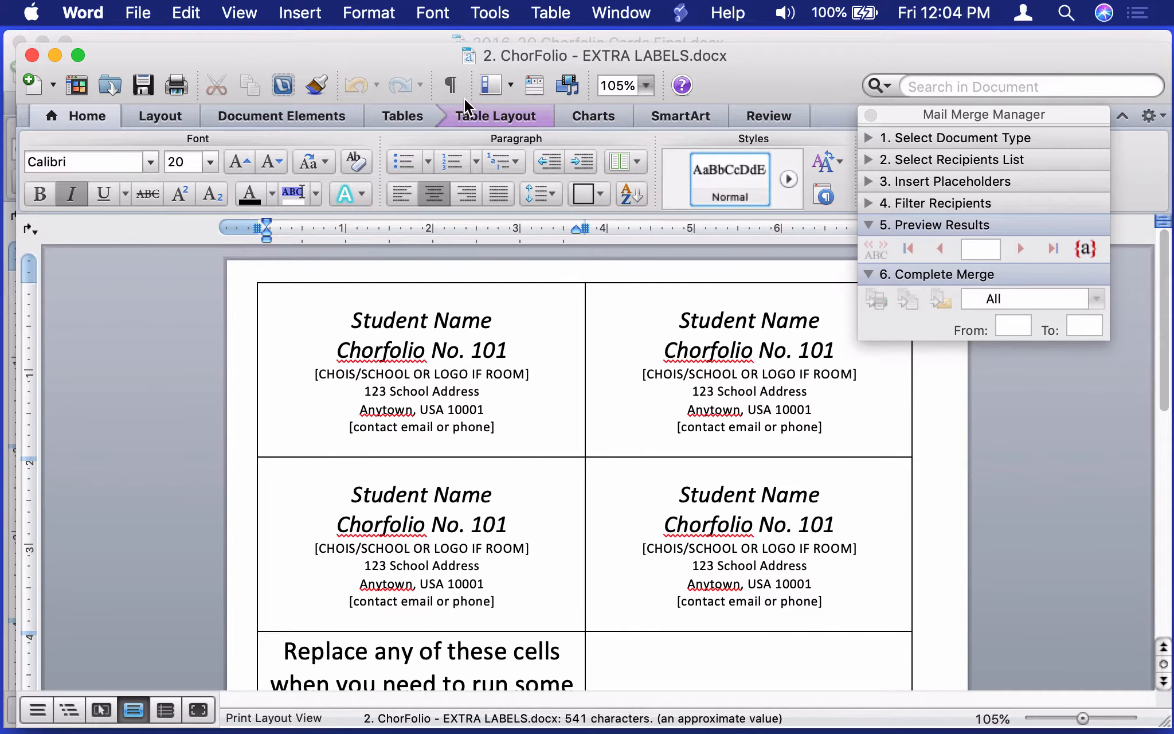
pyautogui.moveTo(387, 56); pyautogui.dragTo(565, 40)
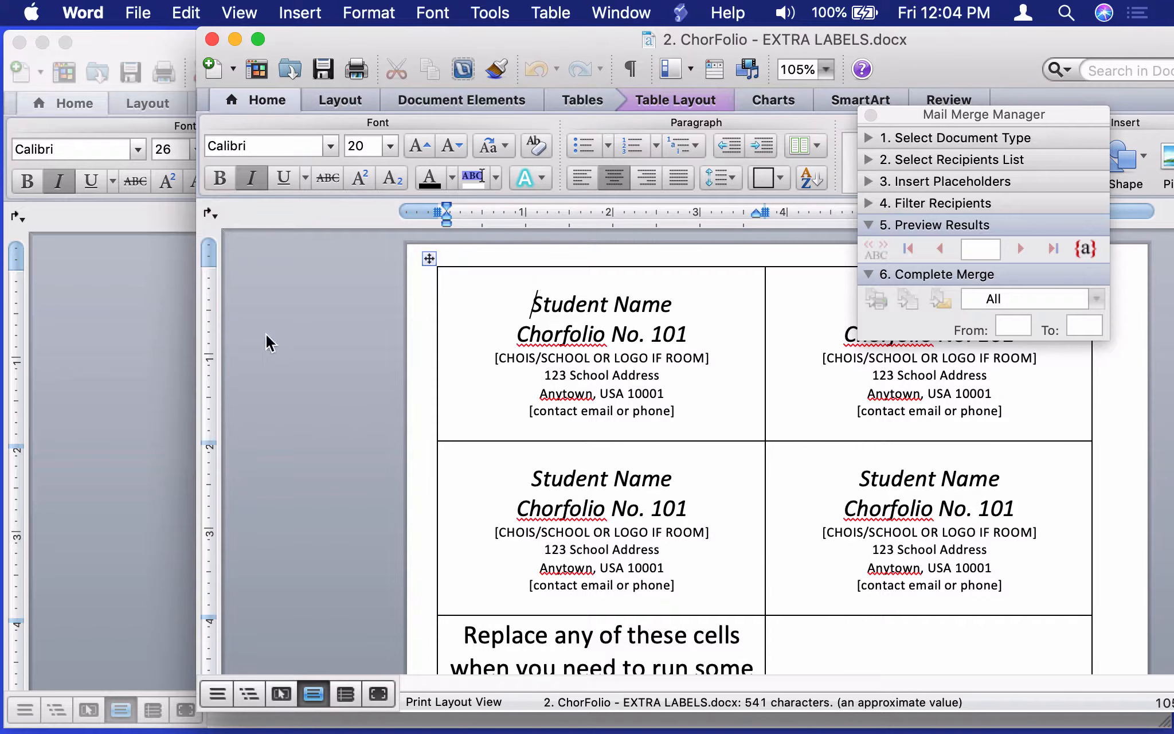
# Copy the first merged label's text from the Final document, then maximize the EXTRA LABELS window.
pyautogui.click(122, 332)
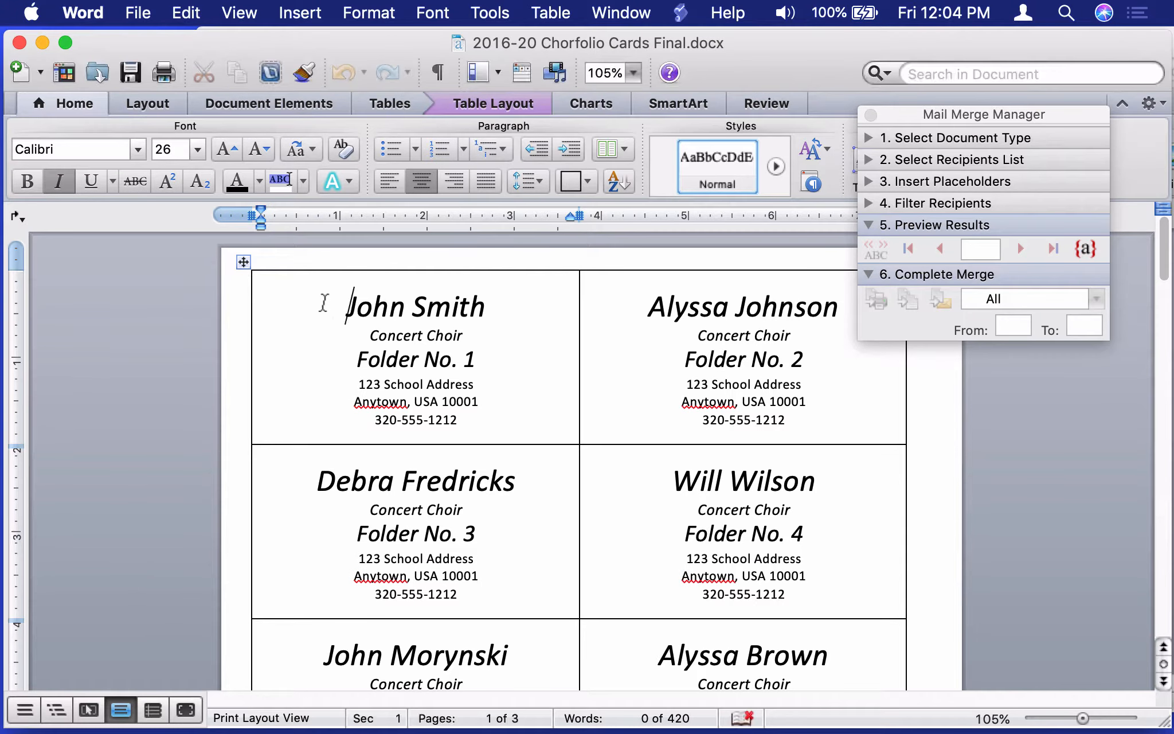
pyautogui.moveTo(344, 301); pyautogui.dragTo(529, 416)
pyautogui.rightClick(451, 350)
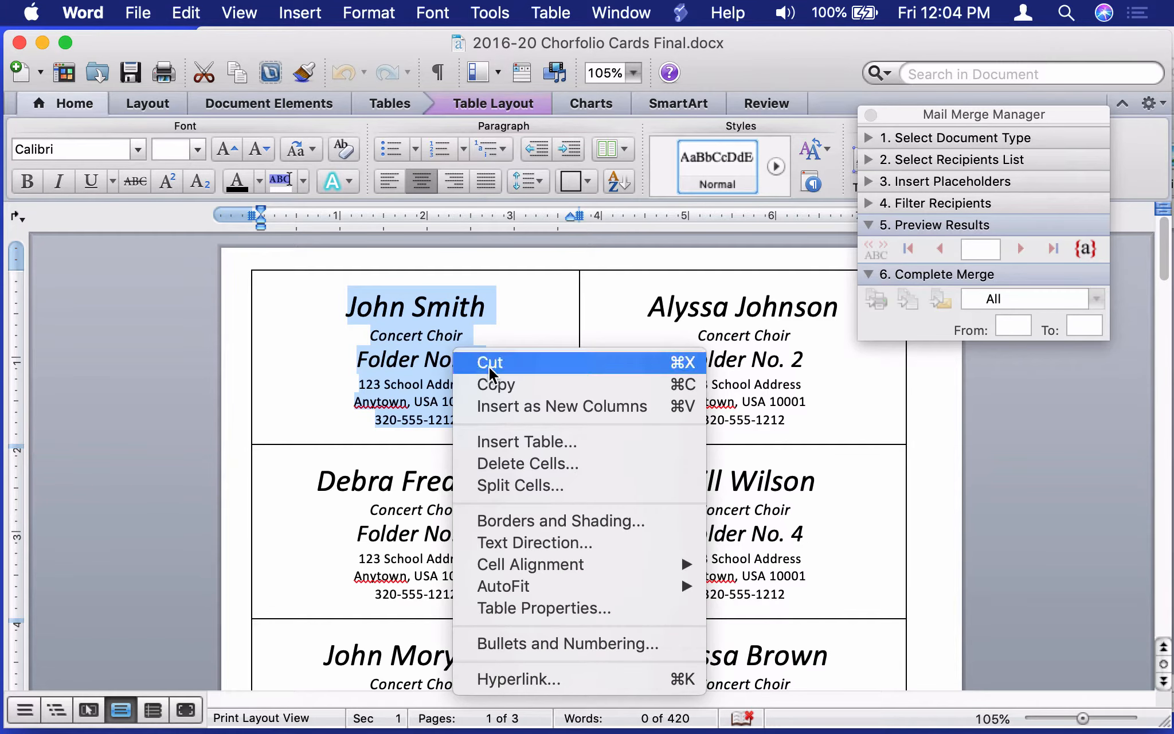
pyautogui.click(491, 382)
pyautogui.press('super+grave')
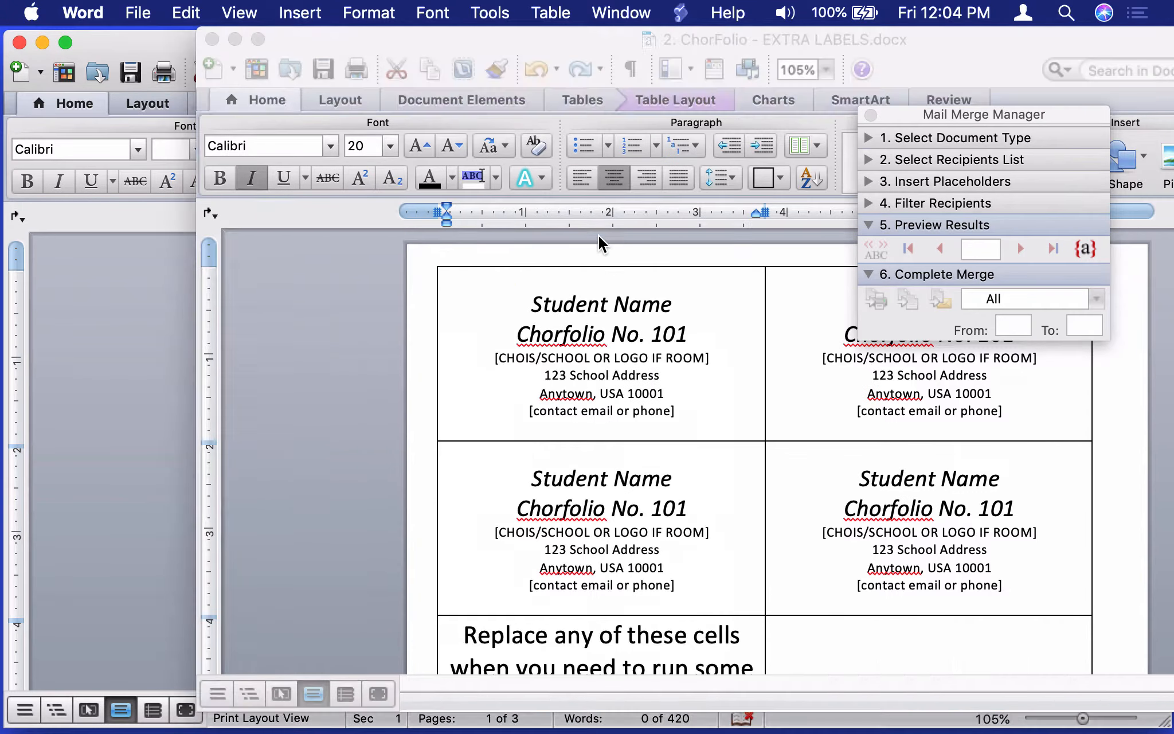
pyautogui.click(162, 297)
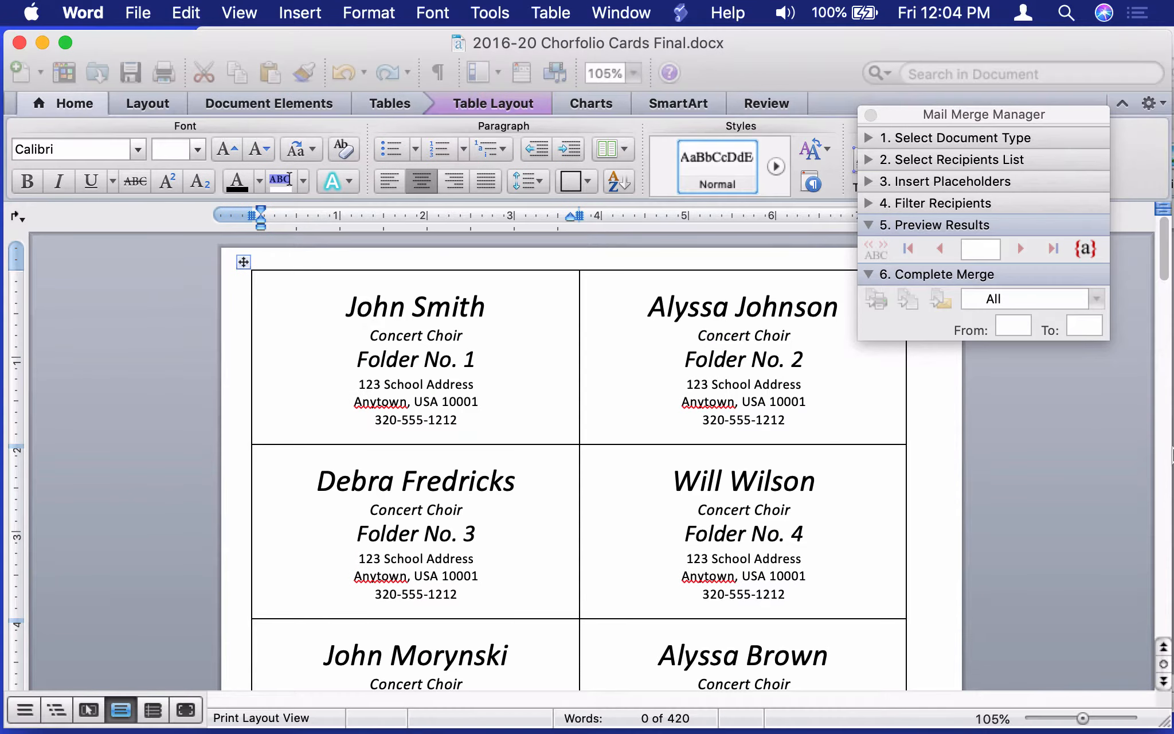
pyautogui.scroll(-8, 1053, 437)
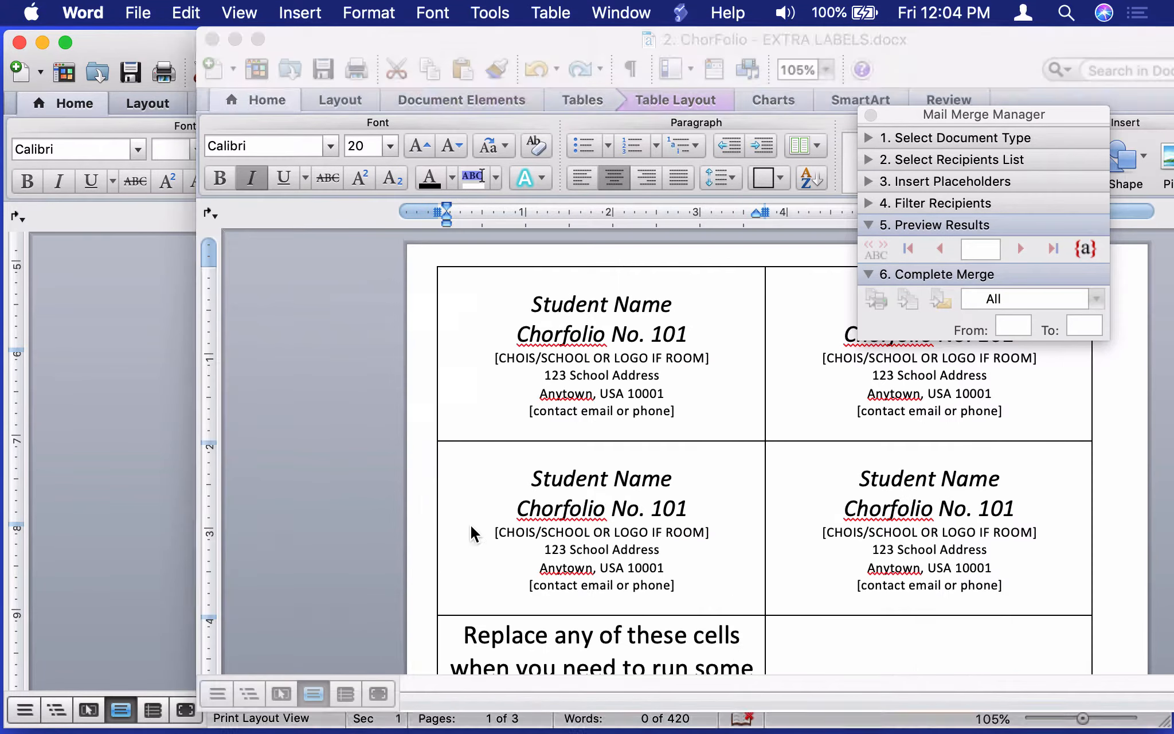
pyautogui.press('super+grave')
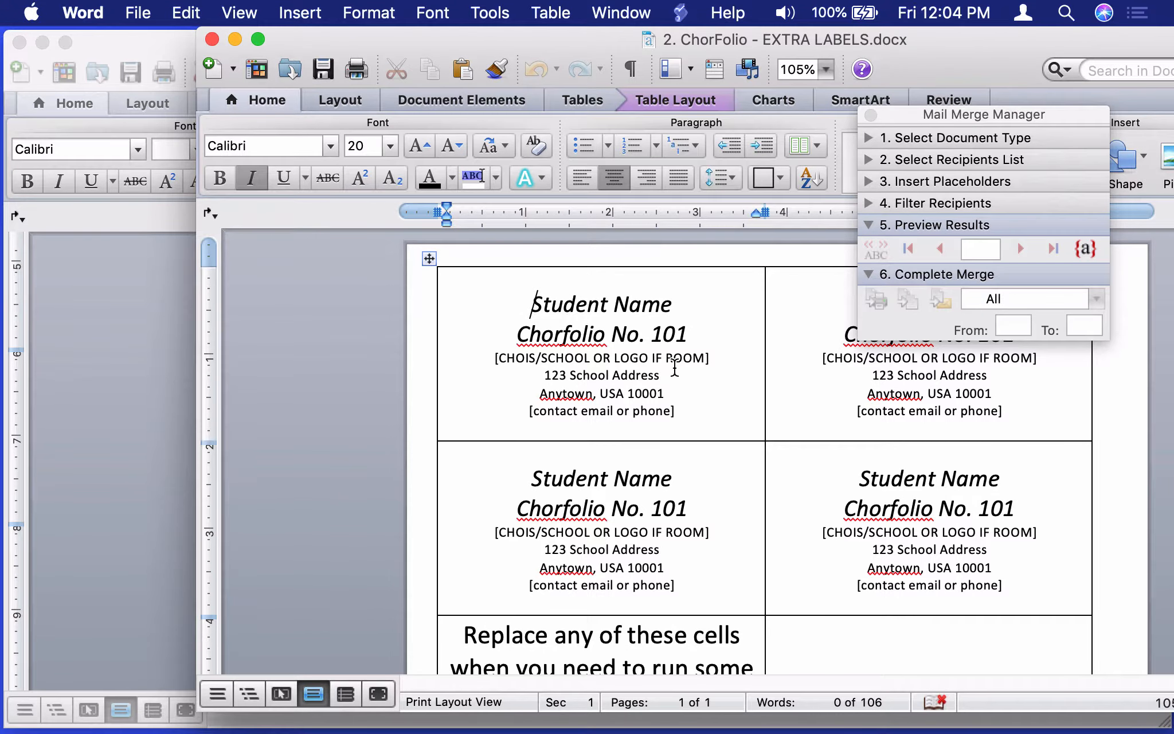
pyautogui.doubleClick(452, 36)
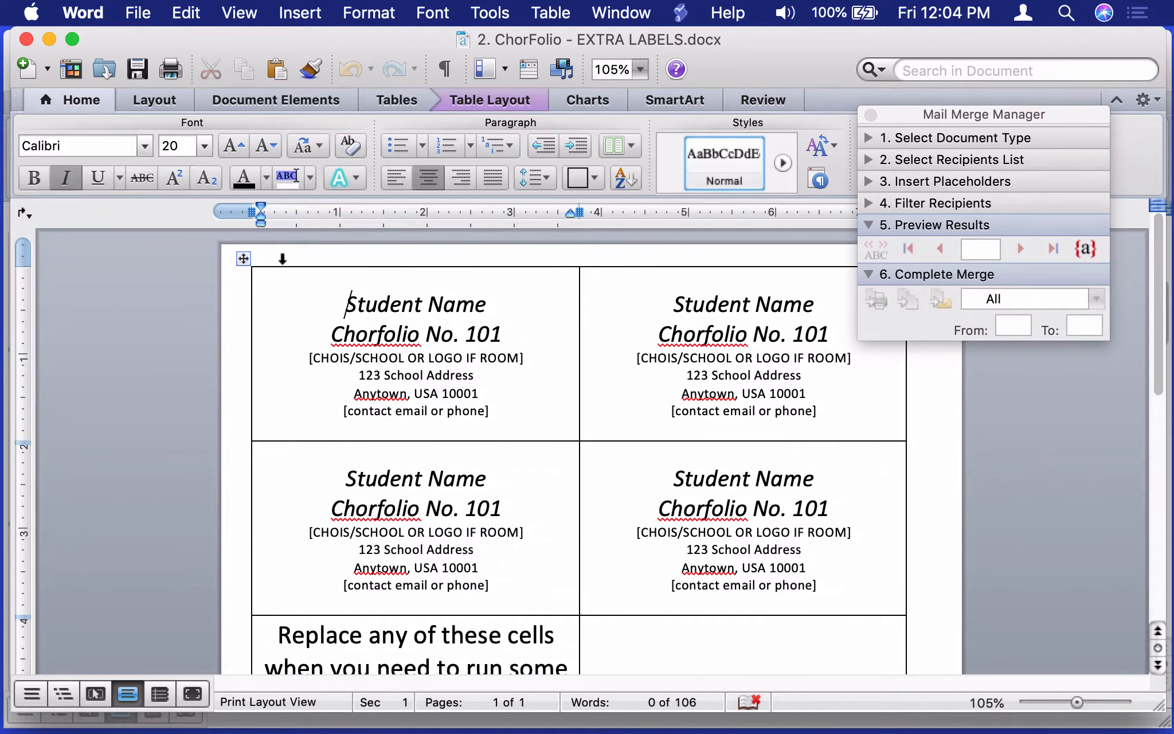
# Delete the placeholder Student Name labels from the top rows of the extra-labels sheet.
pyautogui.moveTo(339, 302); pyautogui.dragTo(726, 572)
pyautogui.scroll(-4, 714, 581)
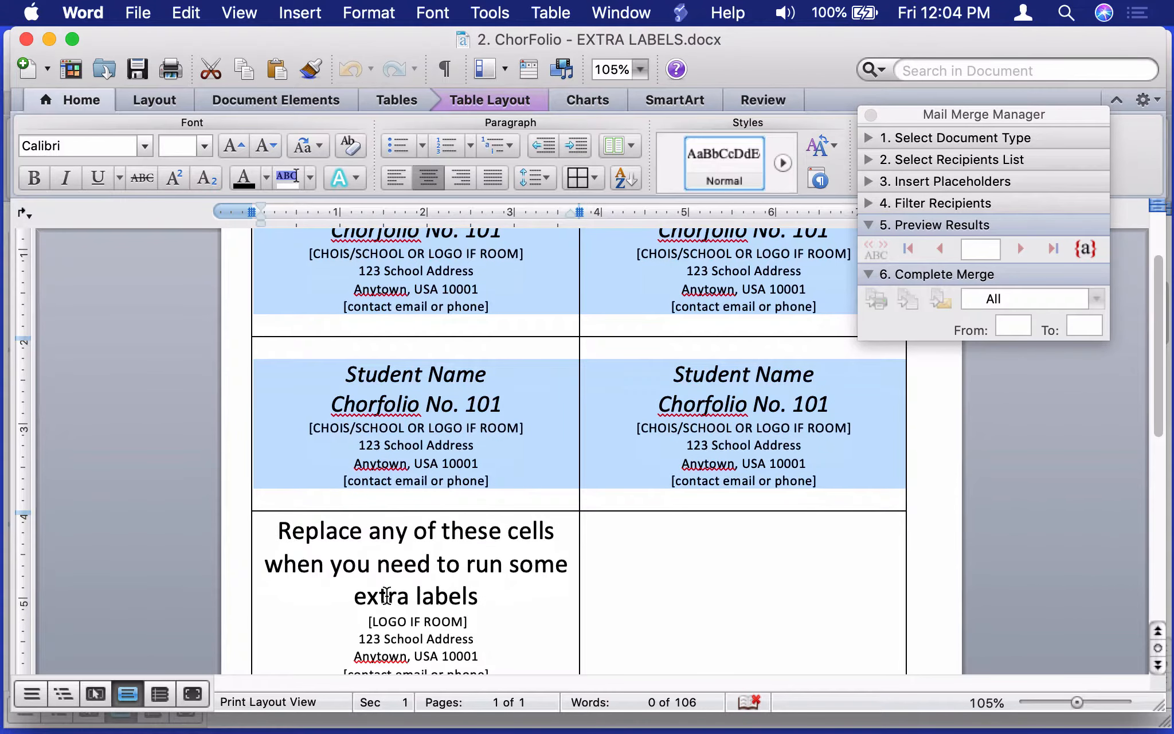
pyautogui.scroll(-3, 463, 570)
pyautogui.scroll(-1, 463, 571)
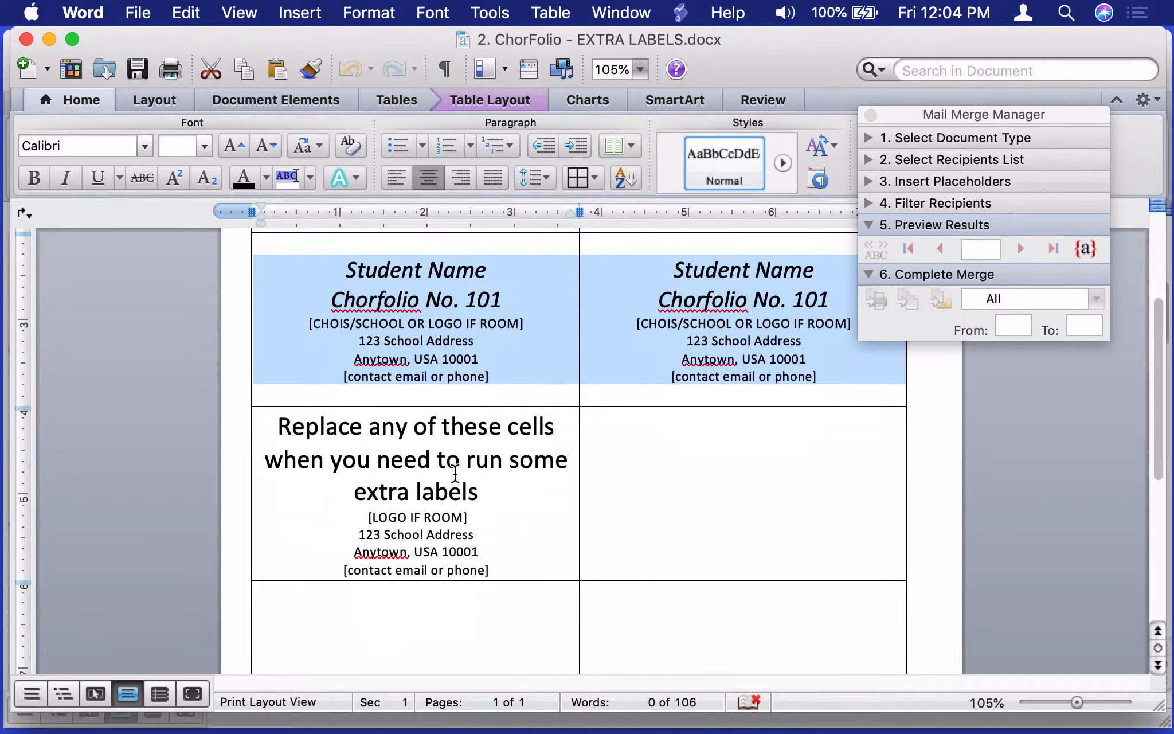
pyautogui.keyDown('shift'); pyautogui.click(753, 528); pyautogui.keyUp('shift')
pyautogui.scroll(8, 688, 478)
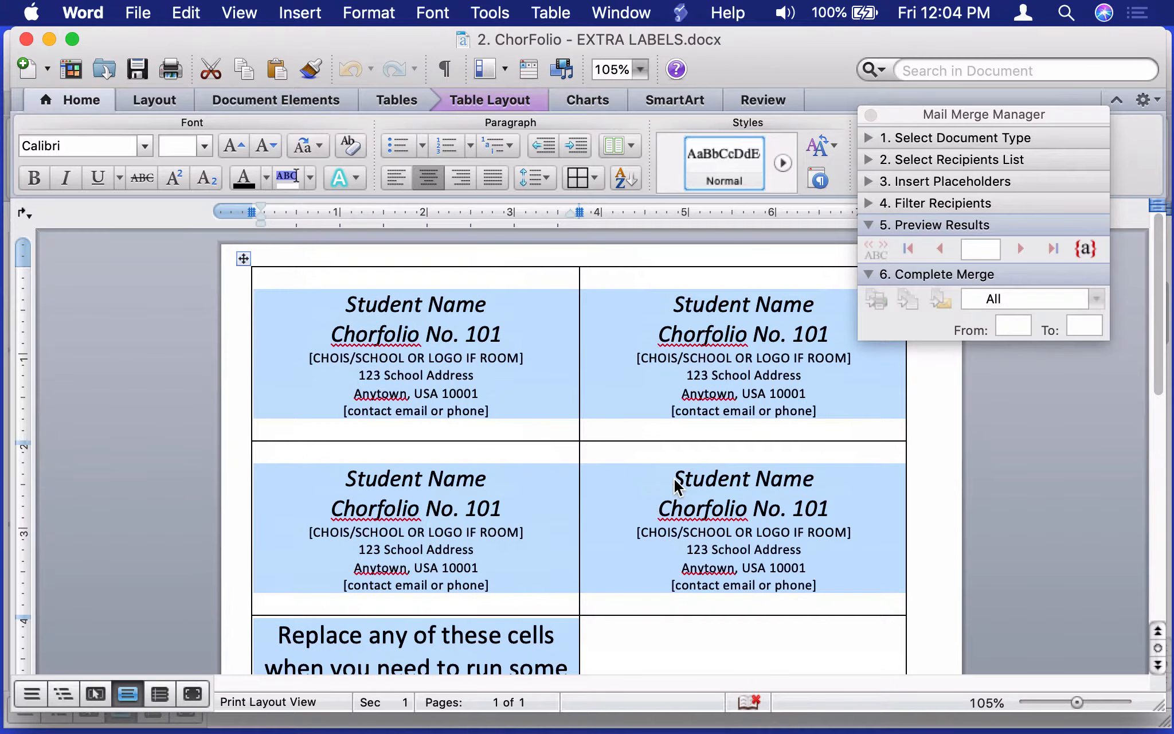
pyautogui.press('BackSpace')
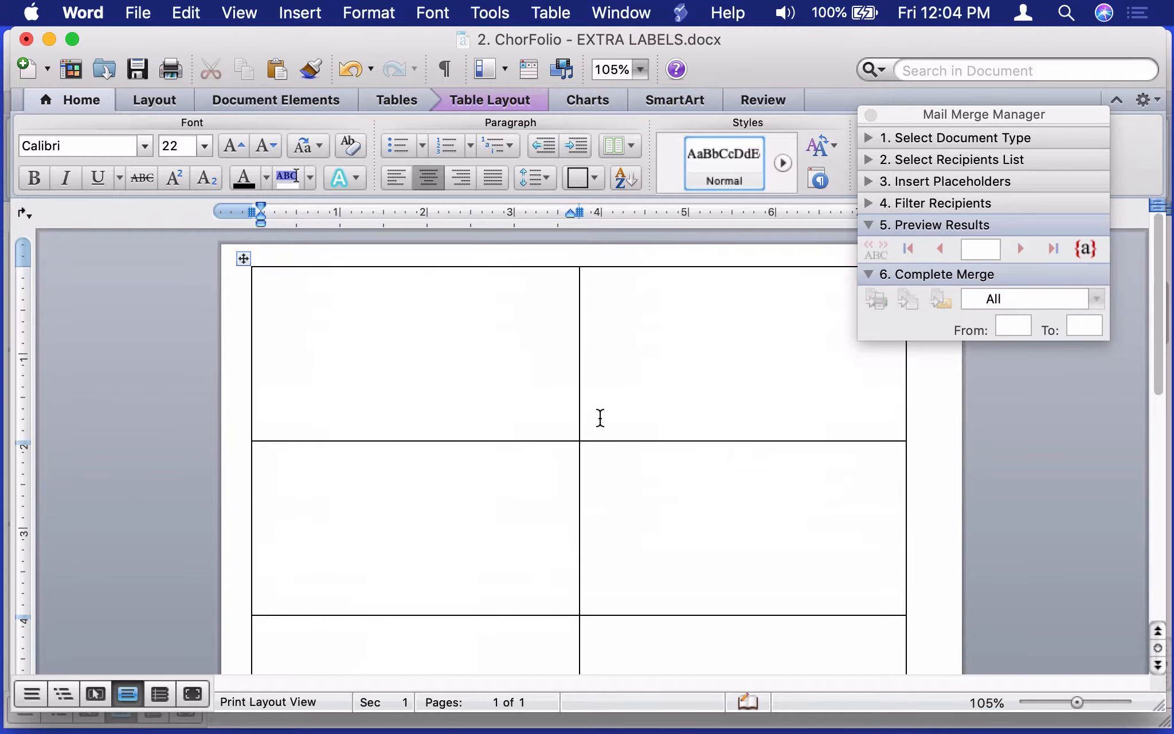
# Paste the copied label into the empty top-left cell.
pyautogui.click(435, 327)
pyautogui.rightClick(434, 327)
pyautogui.click(529, 377)
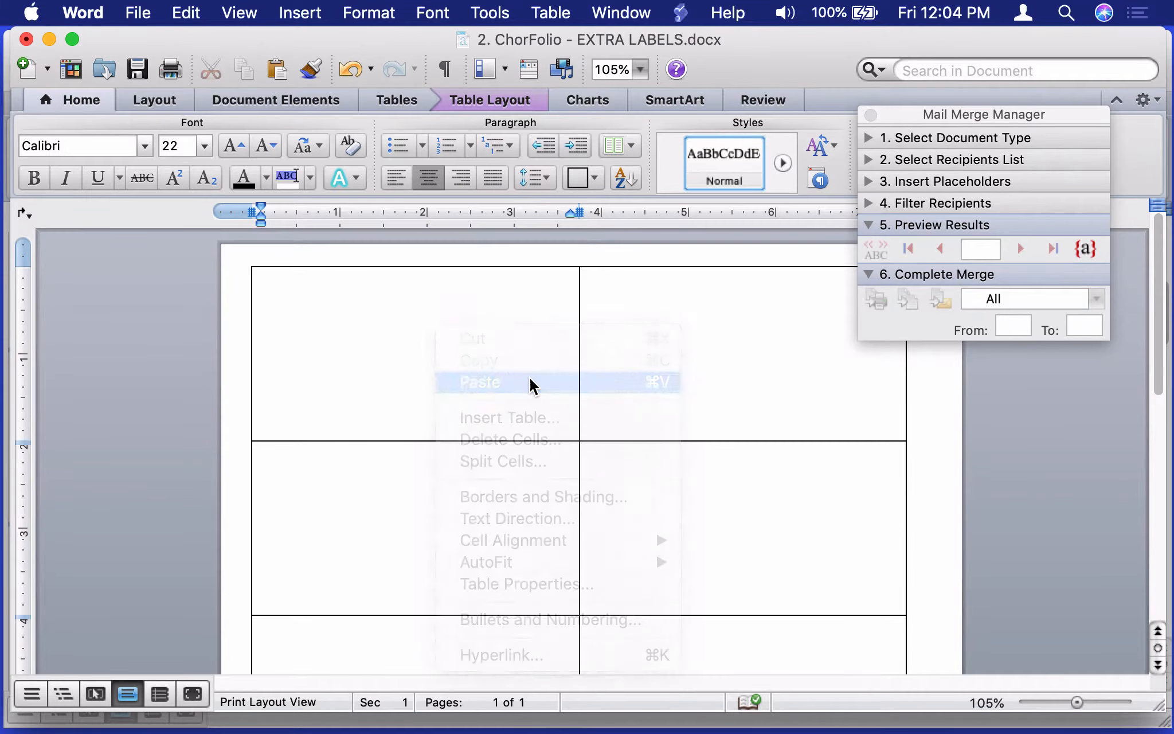
# Replace the pasted label's sample name with the new singer's full name and change Folder No. 1 to 48.
pyautogui.moveTo(383, 311); pyautogui.dragTo(443, 308)
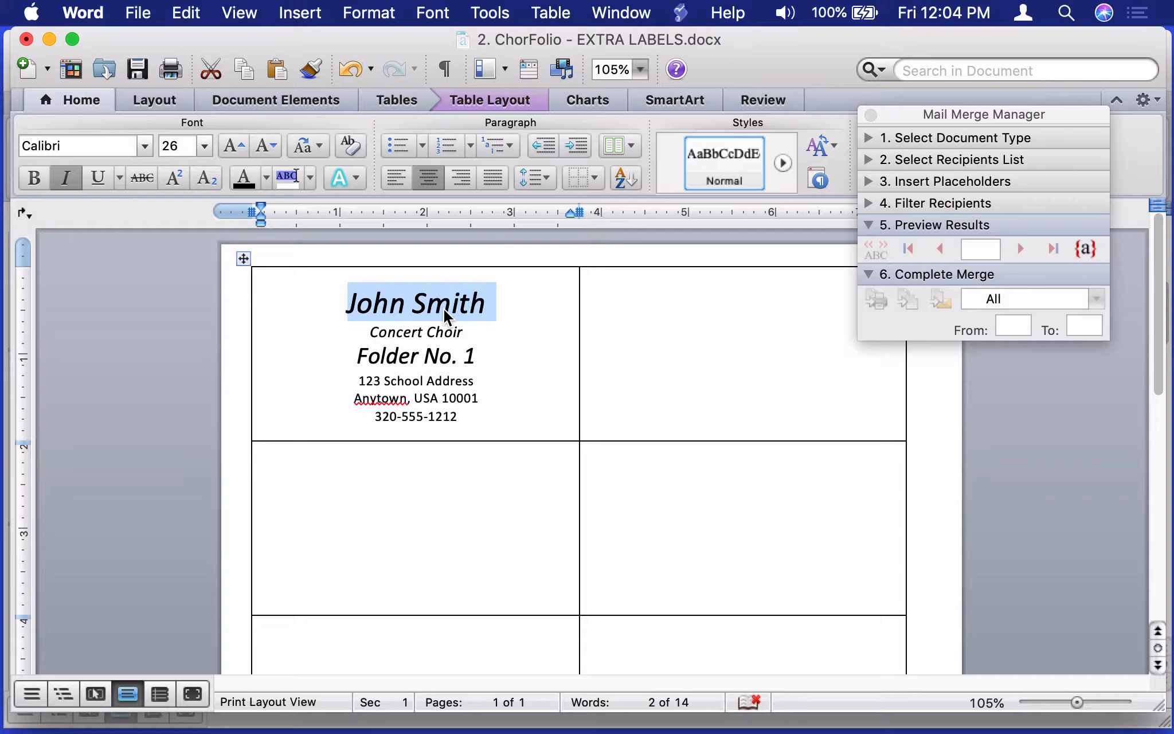
pyautogui.write('Susie')
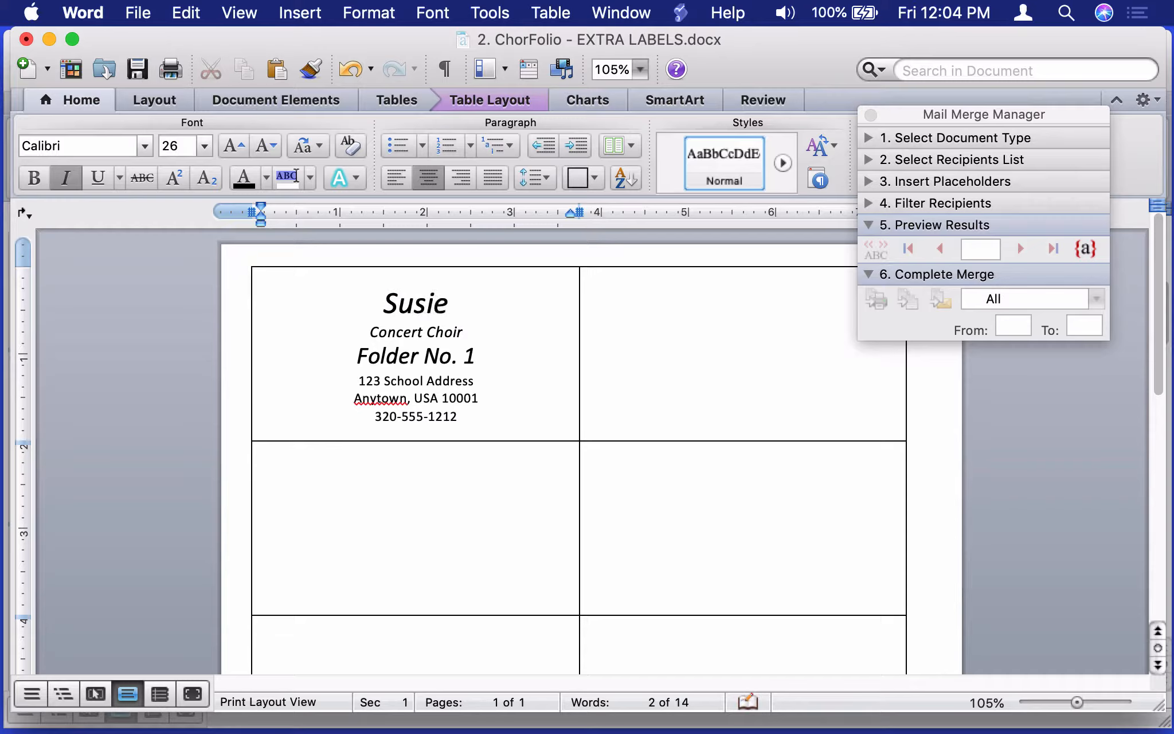
pyautogui.write(' B')
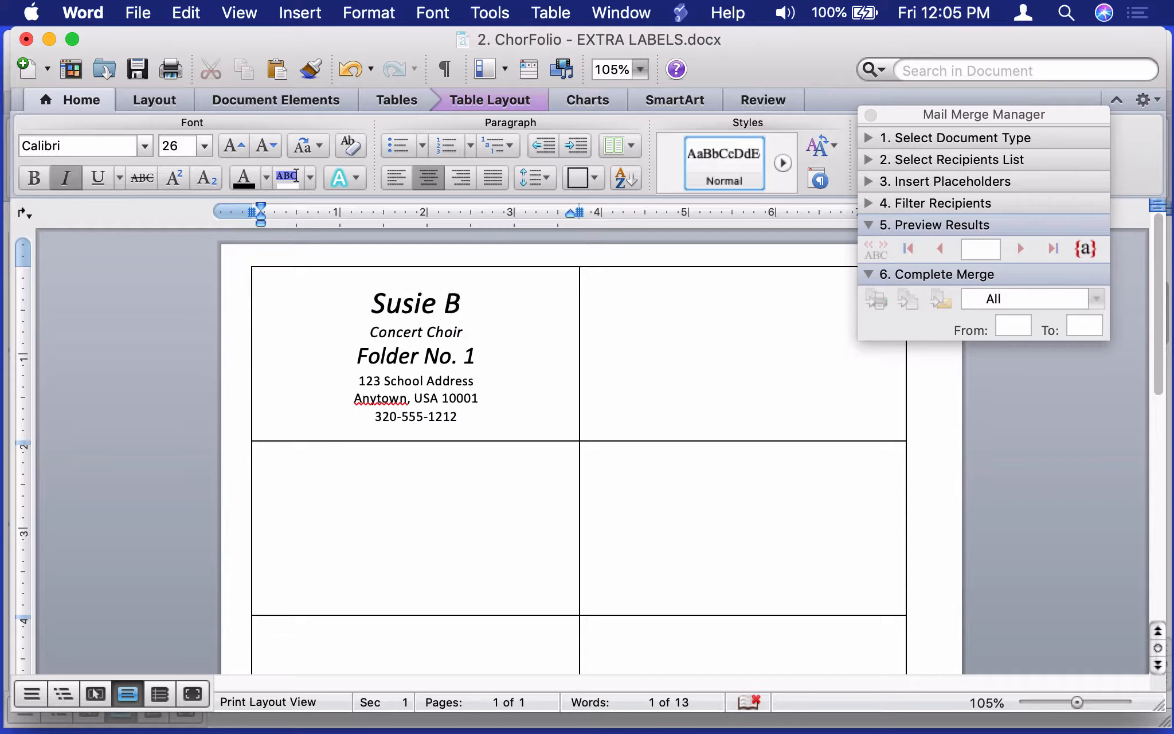
pyautogui.write('ackowski')
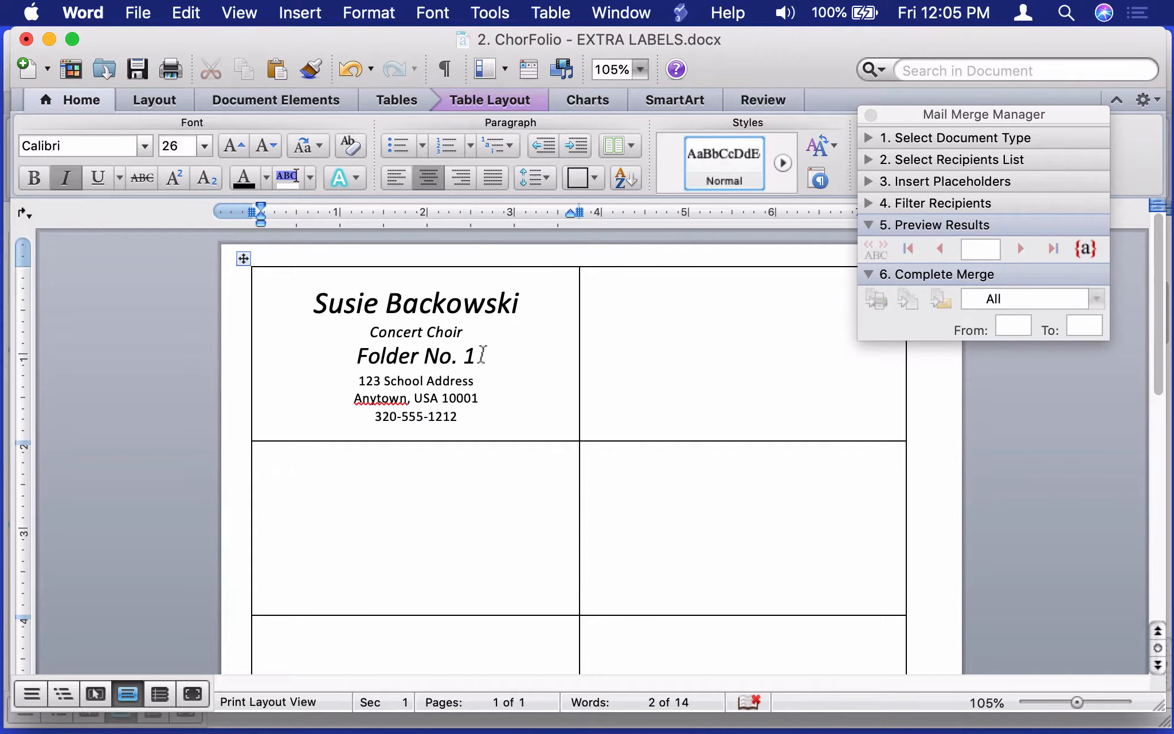
pyautogui.click(481, 360)
pyautogui.press('BackSpace')
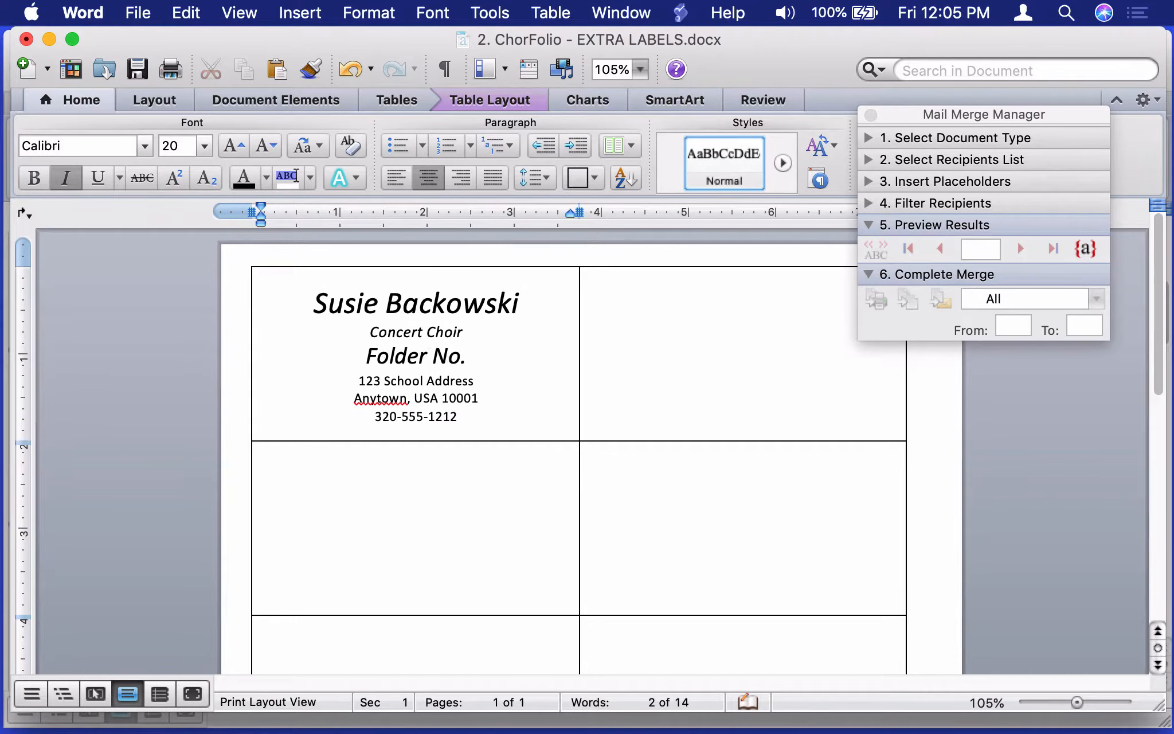
pyautogui.write('48')
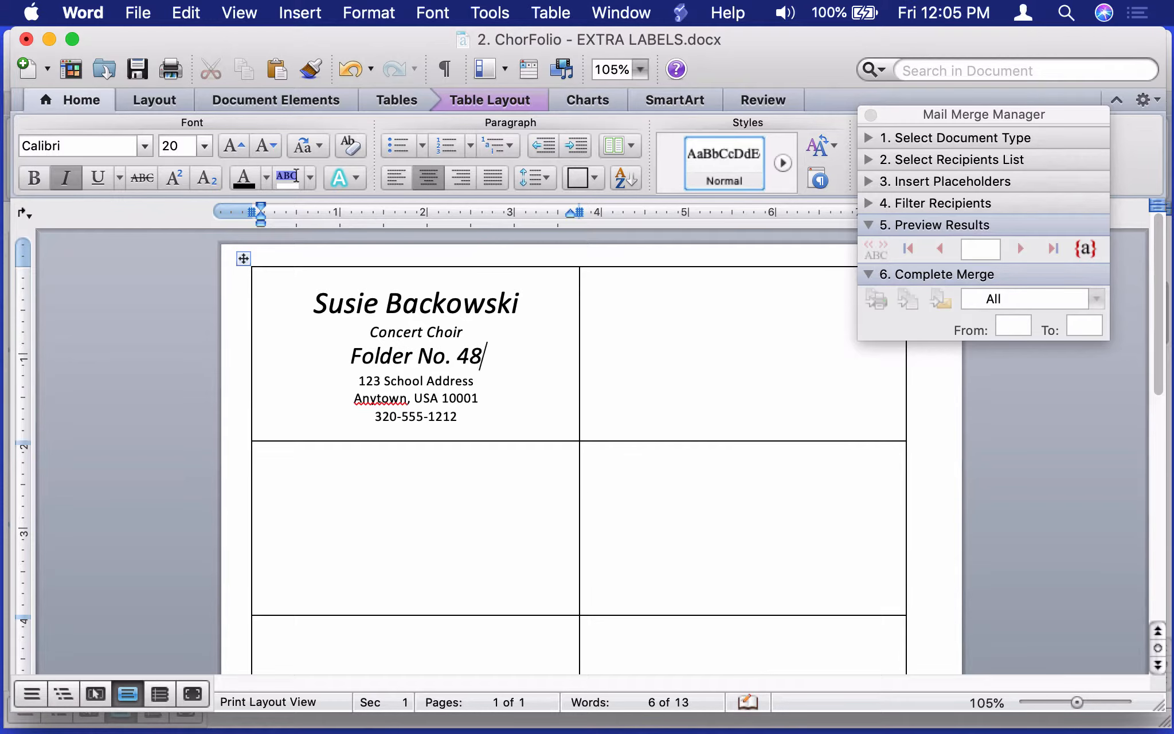
pyautogui.scroll(-2, 639, 476)
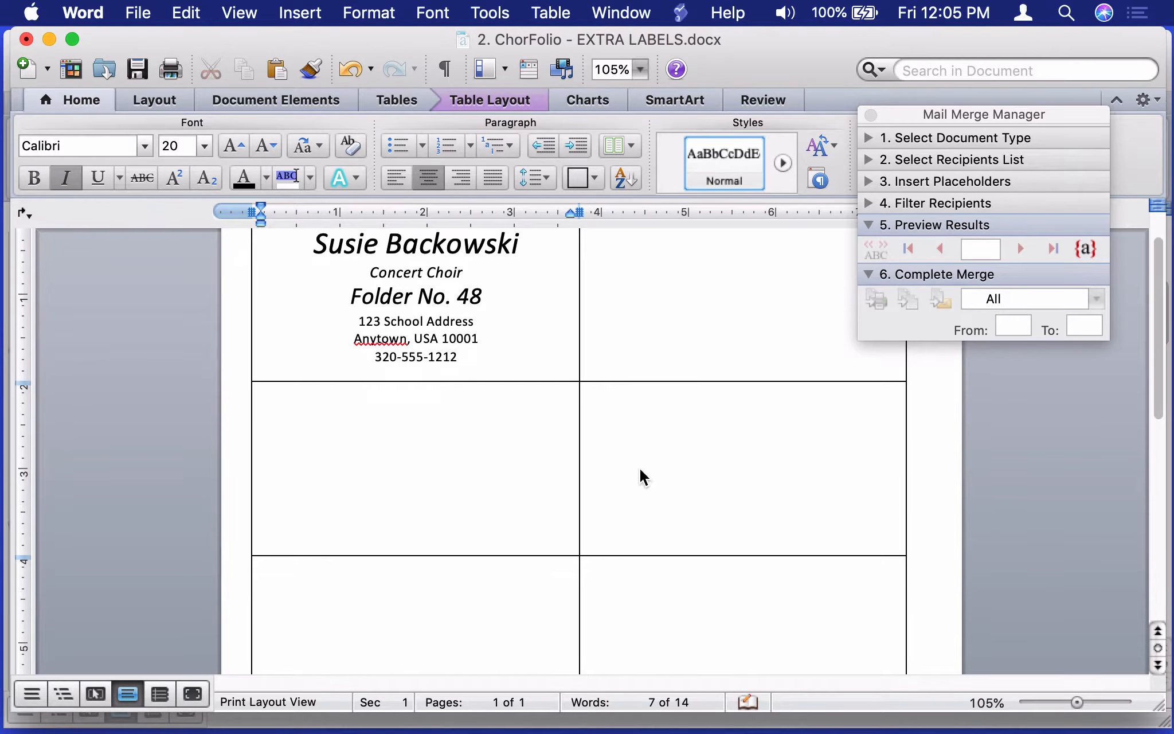
pyautogui.scroll(-2, 640, 475)
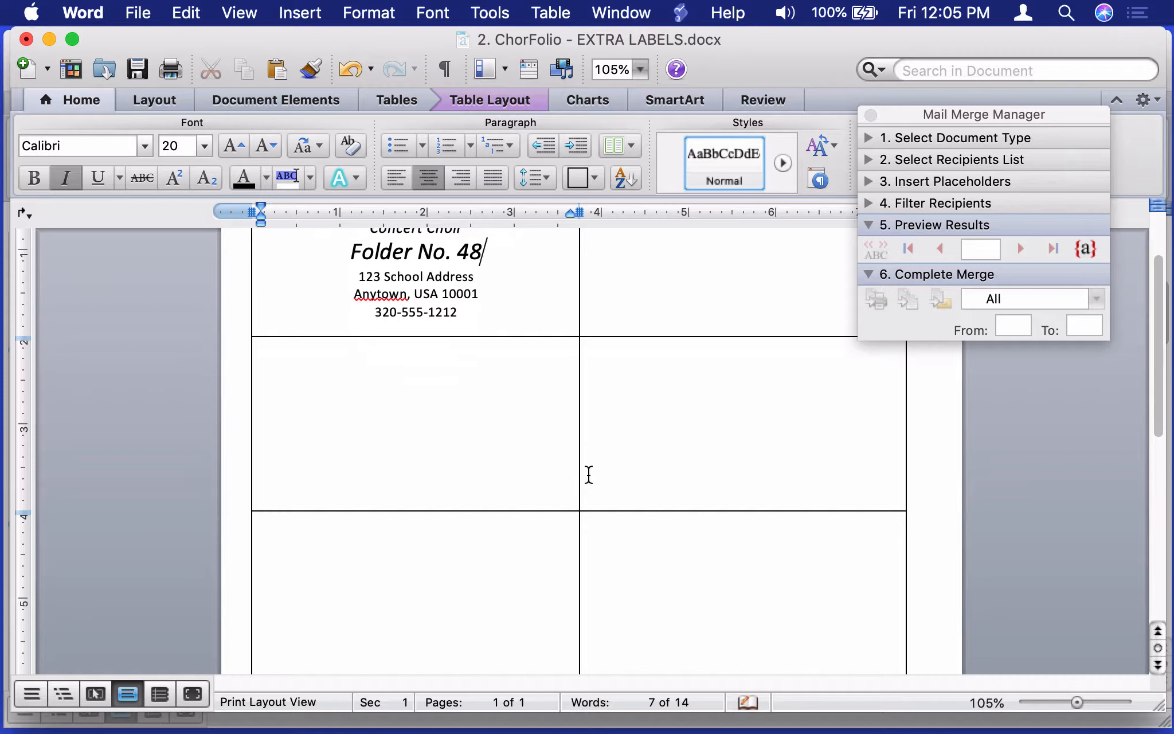
pyautogui.scroll(4, 588, 473)
pyautogui.scroll(-20, 588, 473)
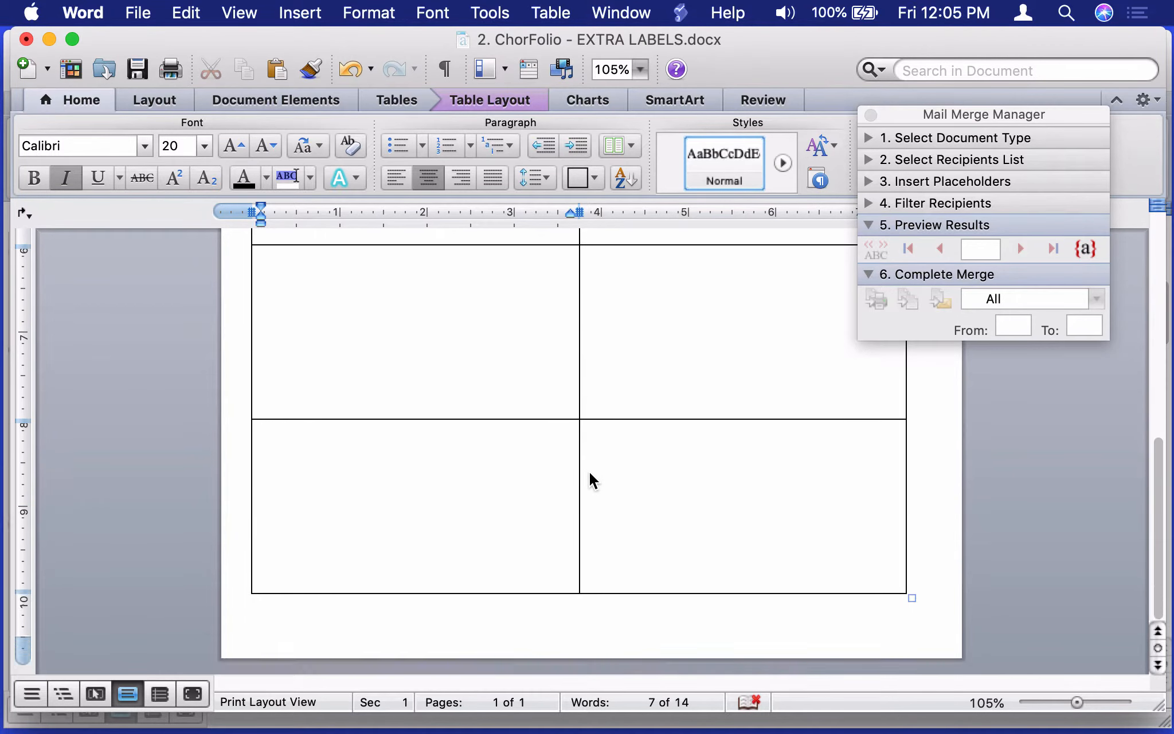
pyautogui.scroll(20, 589, 471)
pyautogui.click(641, 356)
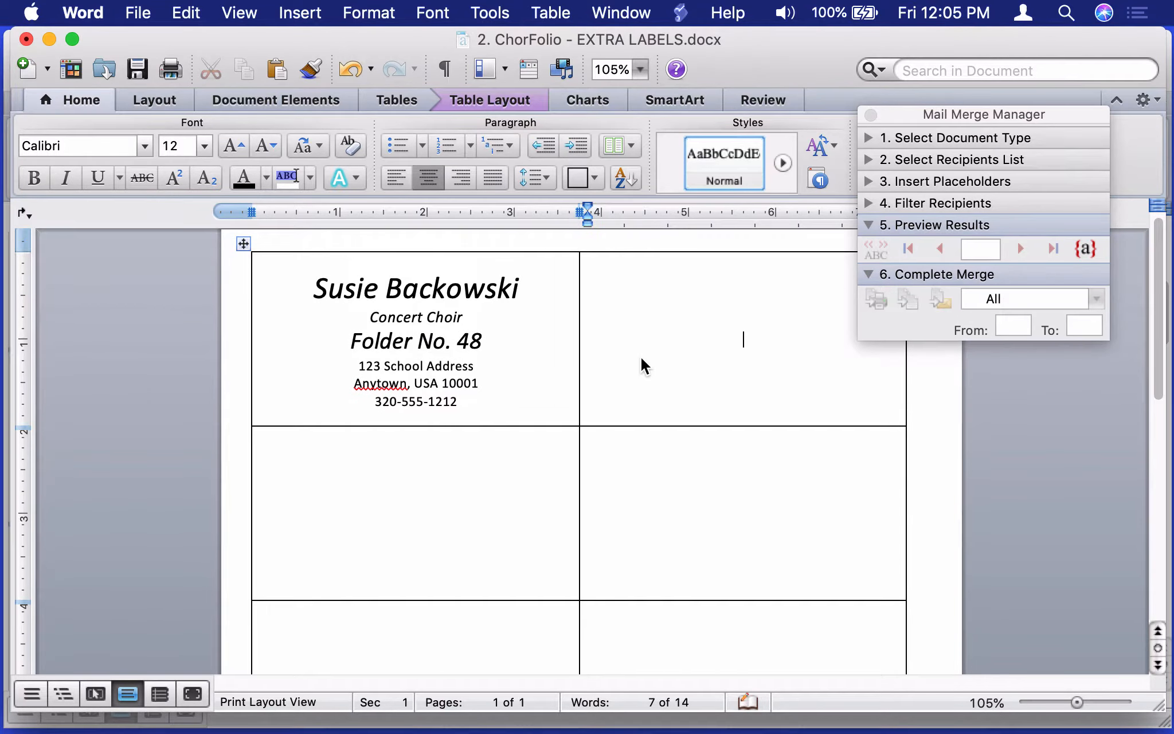
# Copy the top-left label's contents into the empty top-right label.
pyautogui.hotkey('shift', 'Tab')
pyautogui.press('super+c')
pyautogui.press('Tab')
pyautogui.press('super+v')
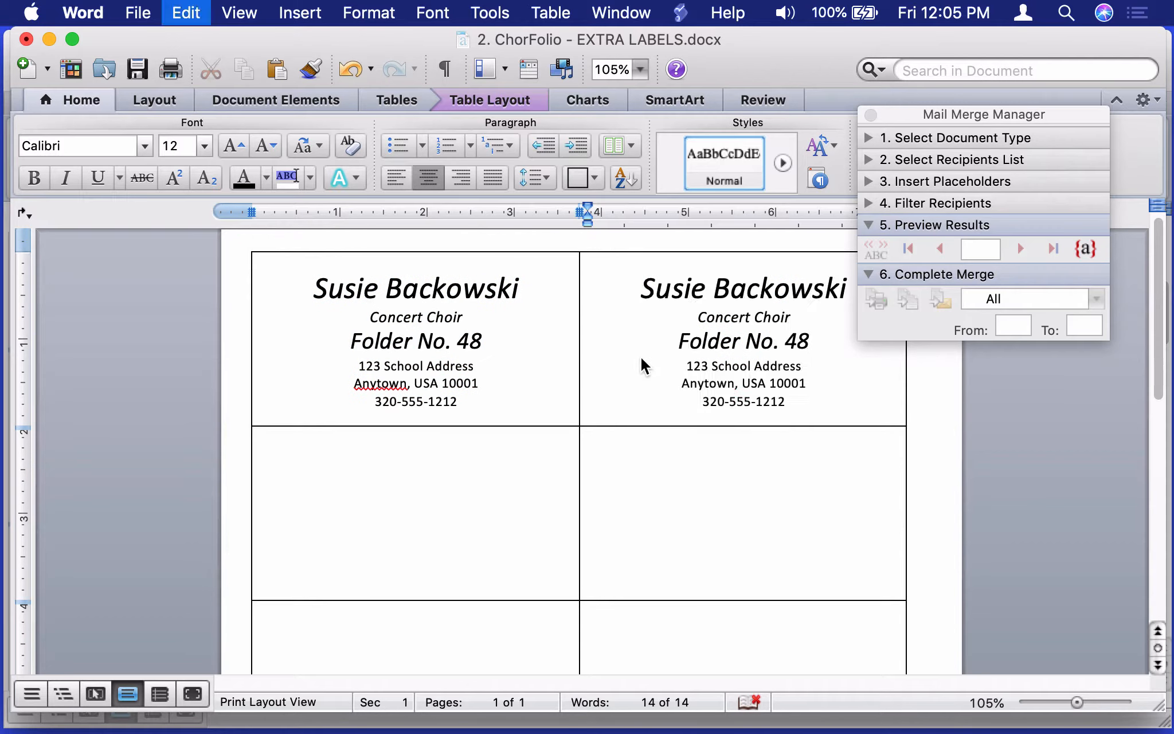
# Change the copied label's folder number to 49 and its first name to another singer's.
pyautogui.click(801, 345)
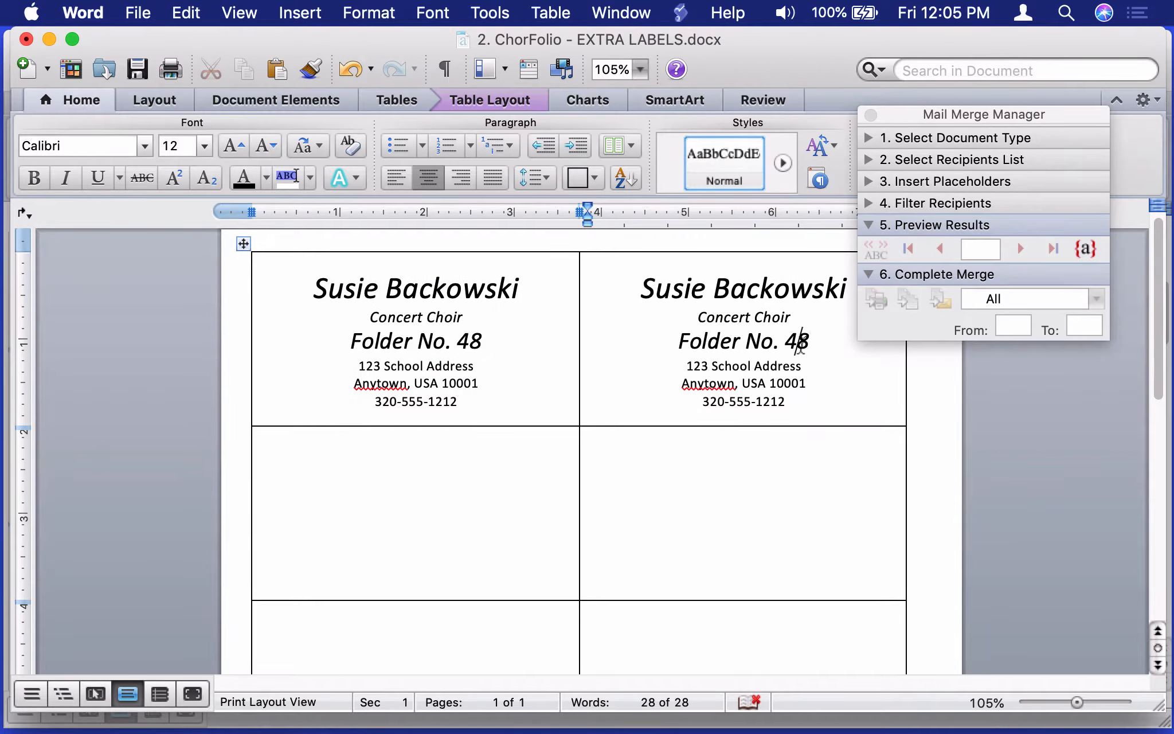
pyautogui.doubleClick(800, 342)
pyautogui.write('49')
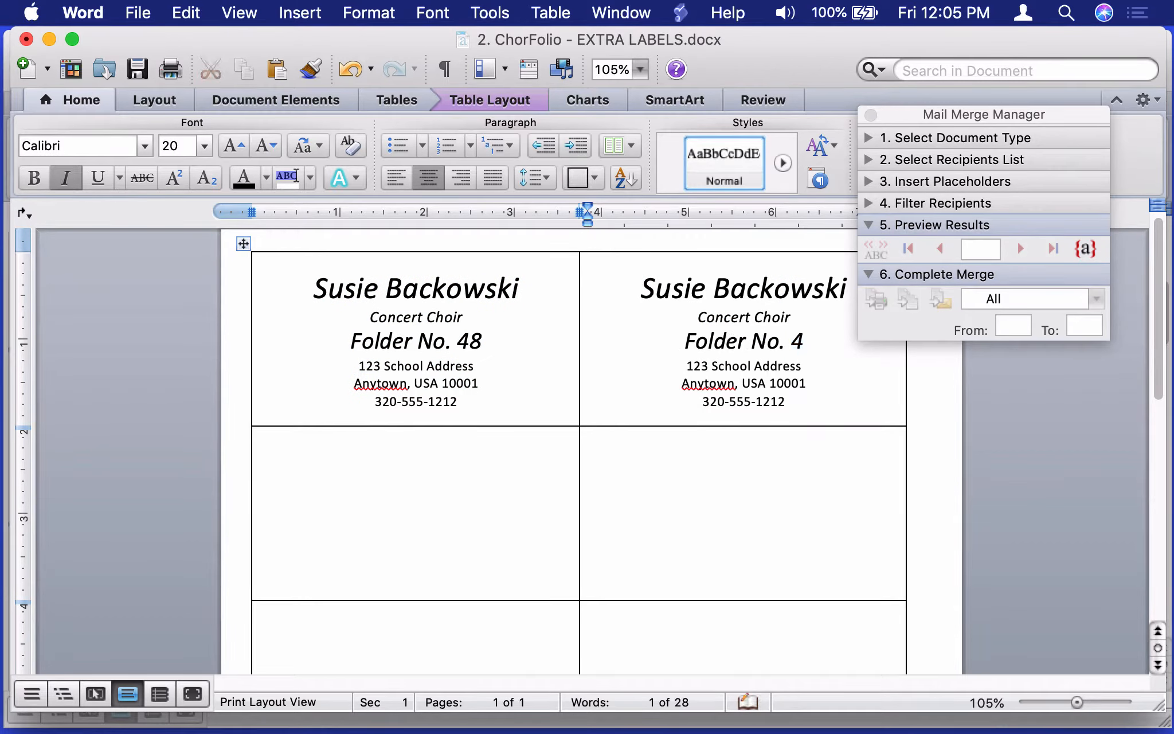
pyautogui.doubleClick(673, 298)
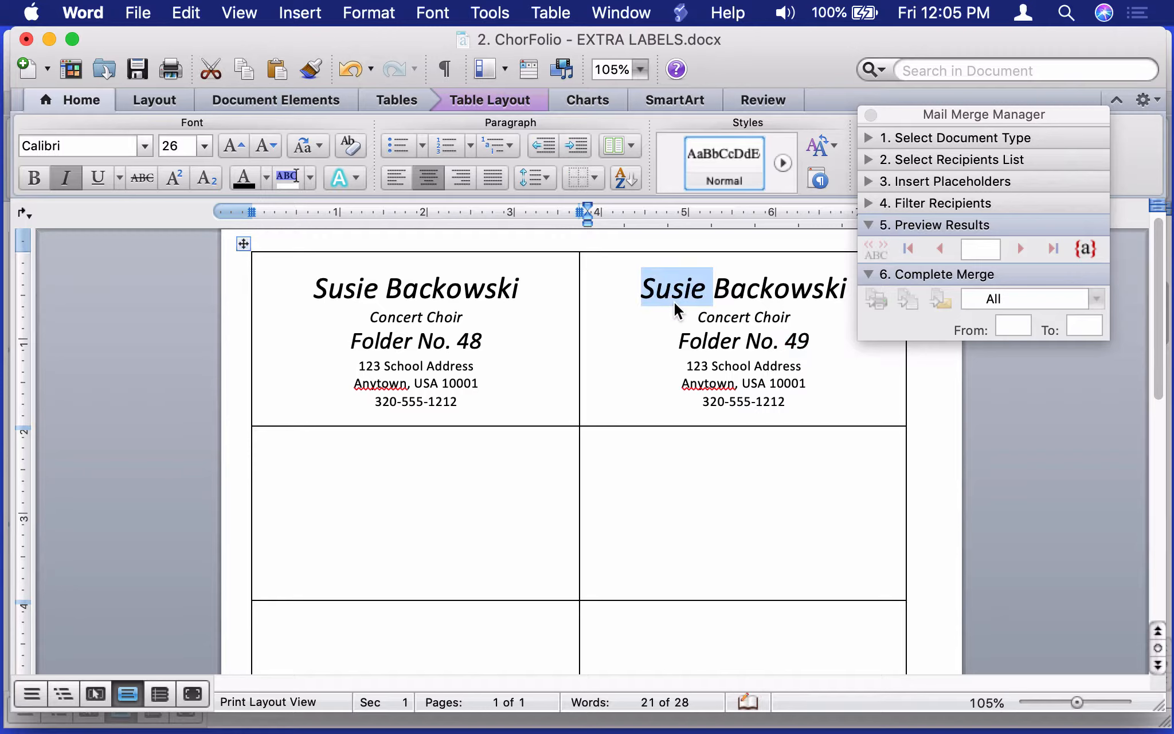
pyautogui.write('Bobbie')
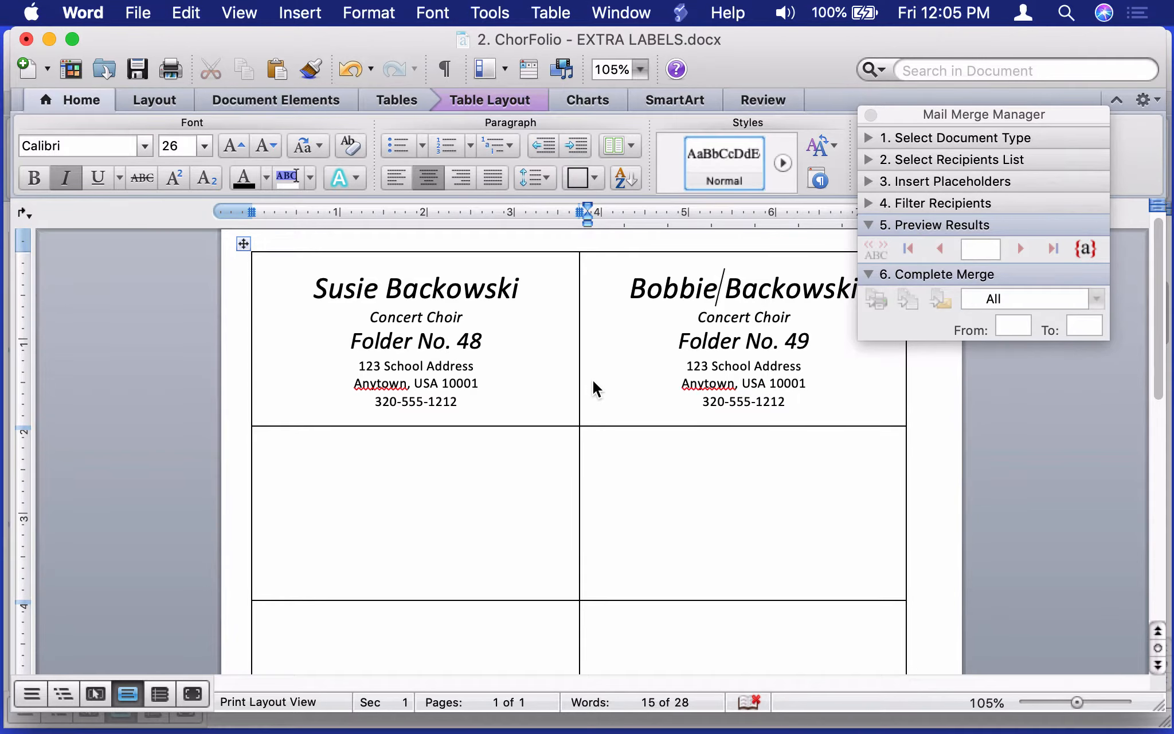
pyautogui.scroll(-2, 593, 379)
pyautogui.scroll(1, 592, 379)
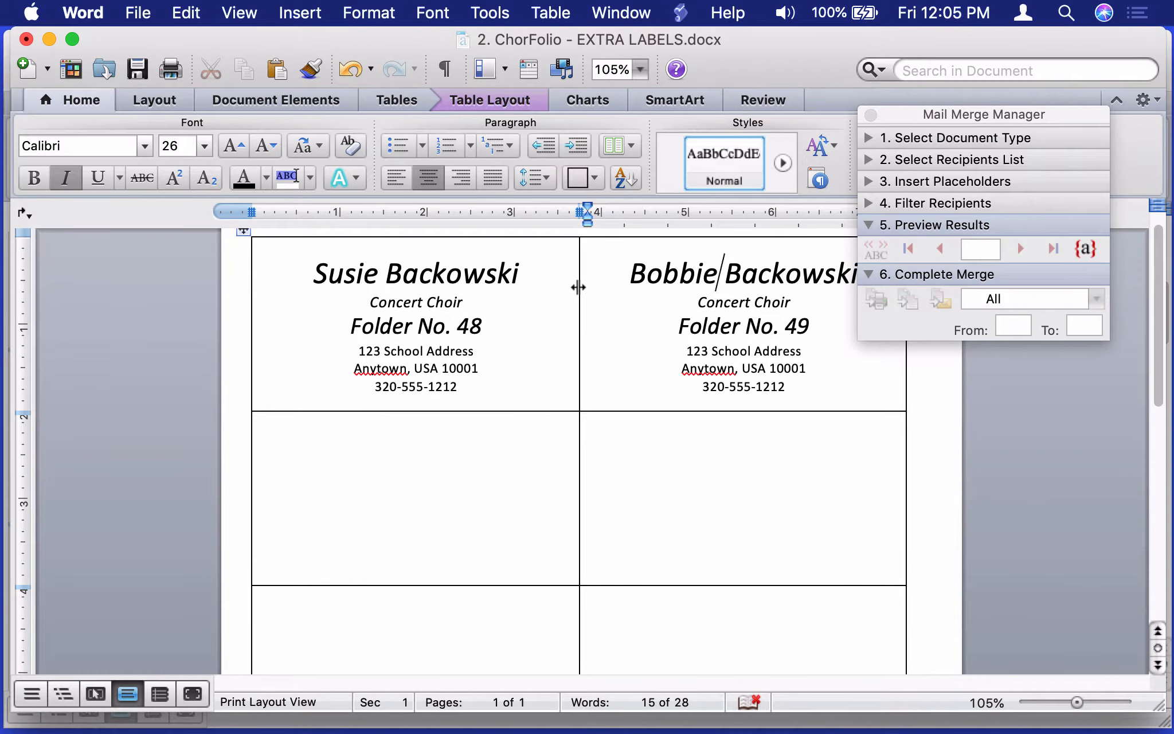
pyautogui.press('F11')
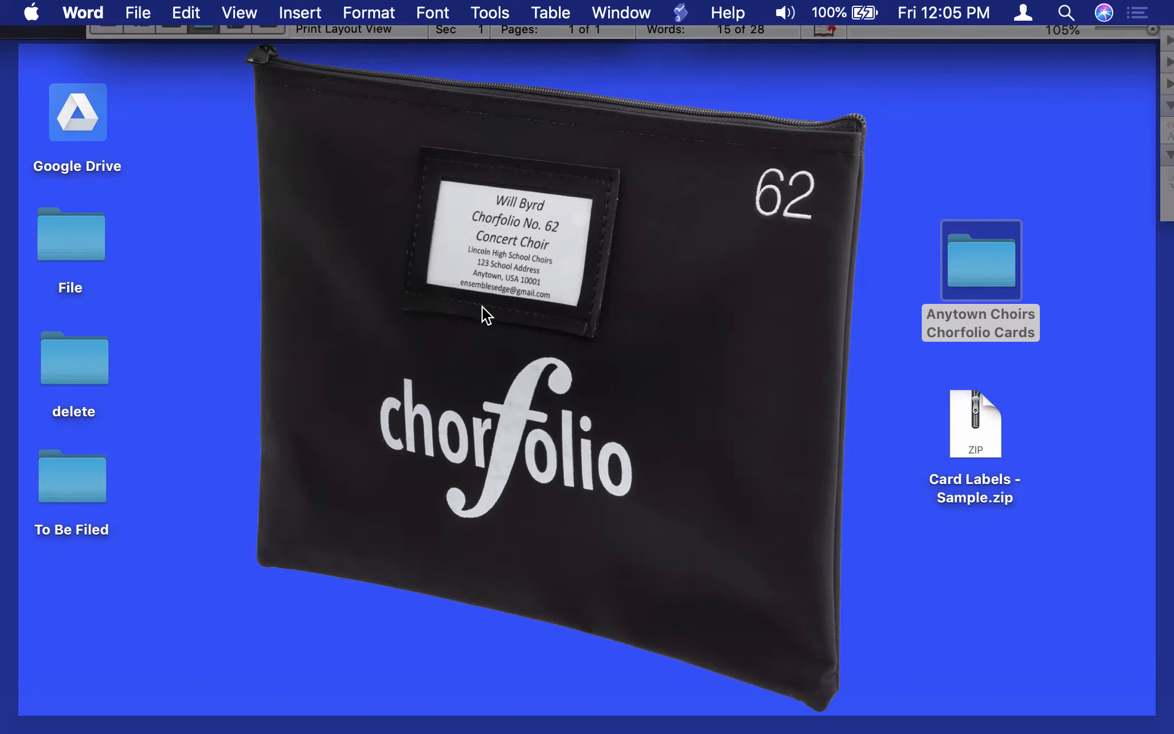
# Save 2. ChorFolio - EXTRA LABELS.docx and close it along with the Final document.
pyautogui.press('F11')
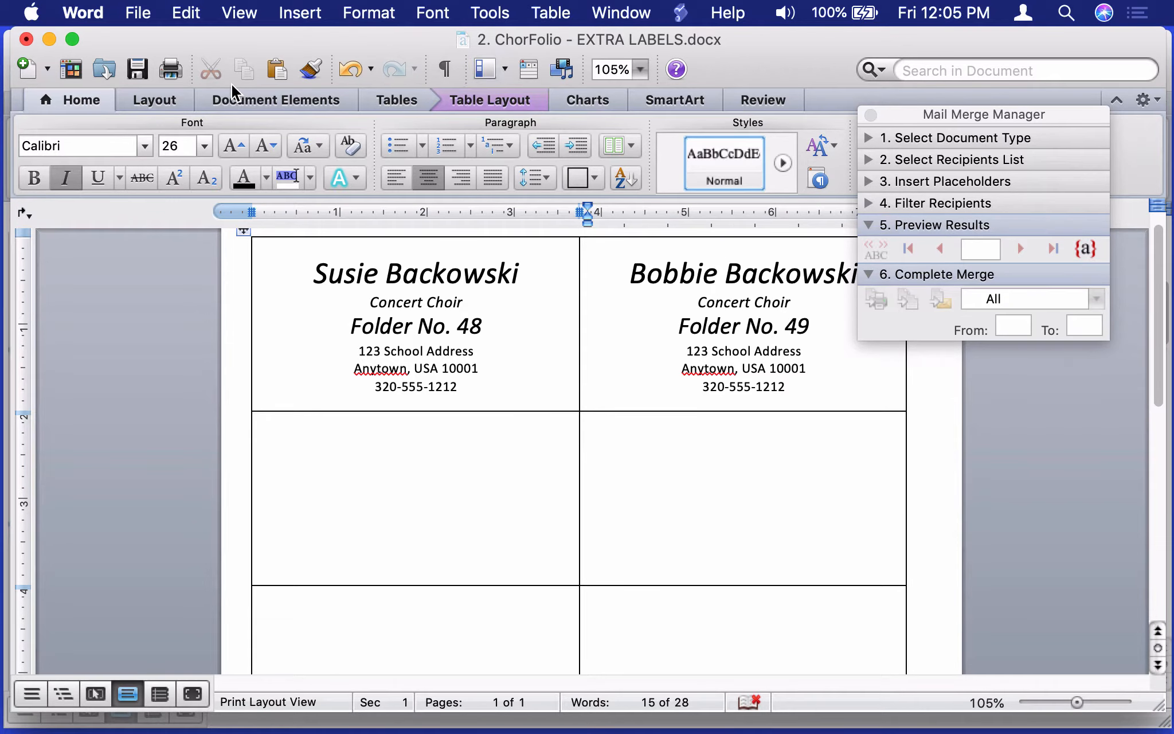
pyautogui.press('super+s')
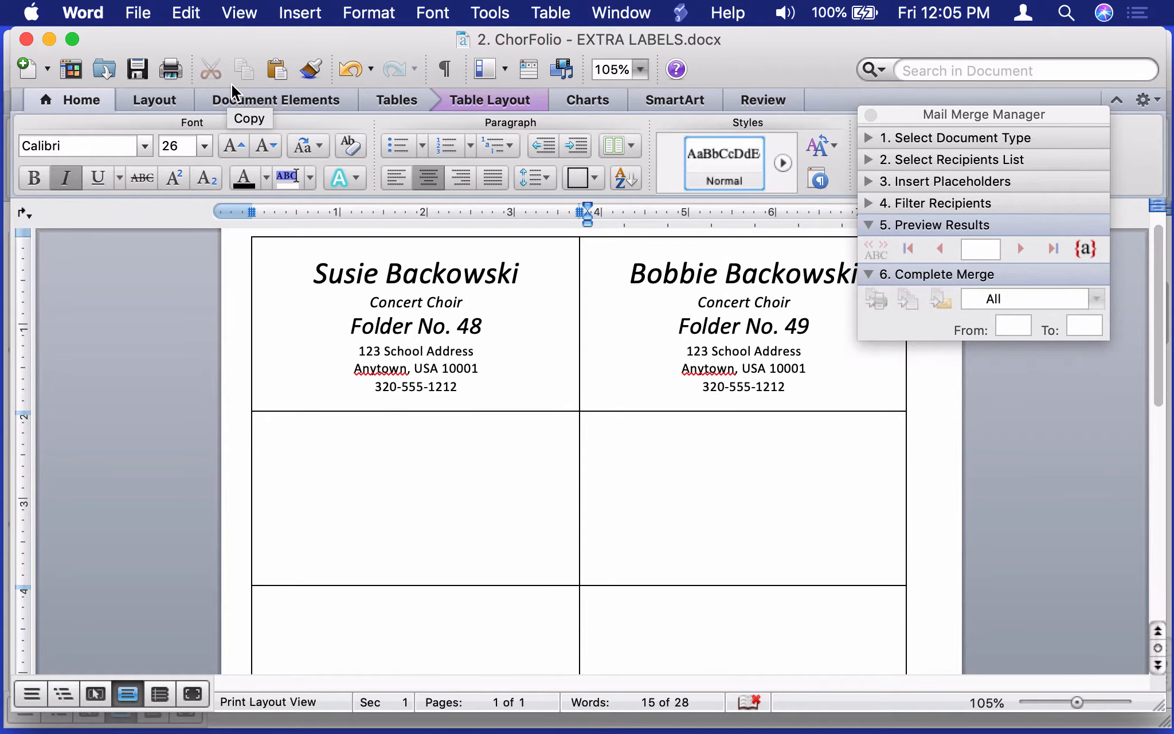
pyautogui.press('super+w')
pyautogui.press('super+w')
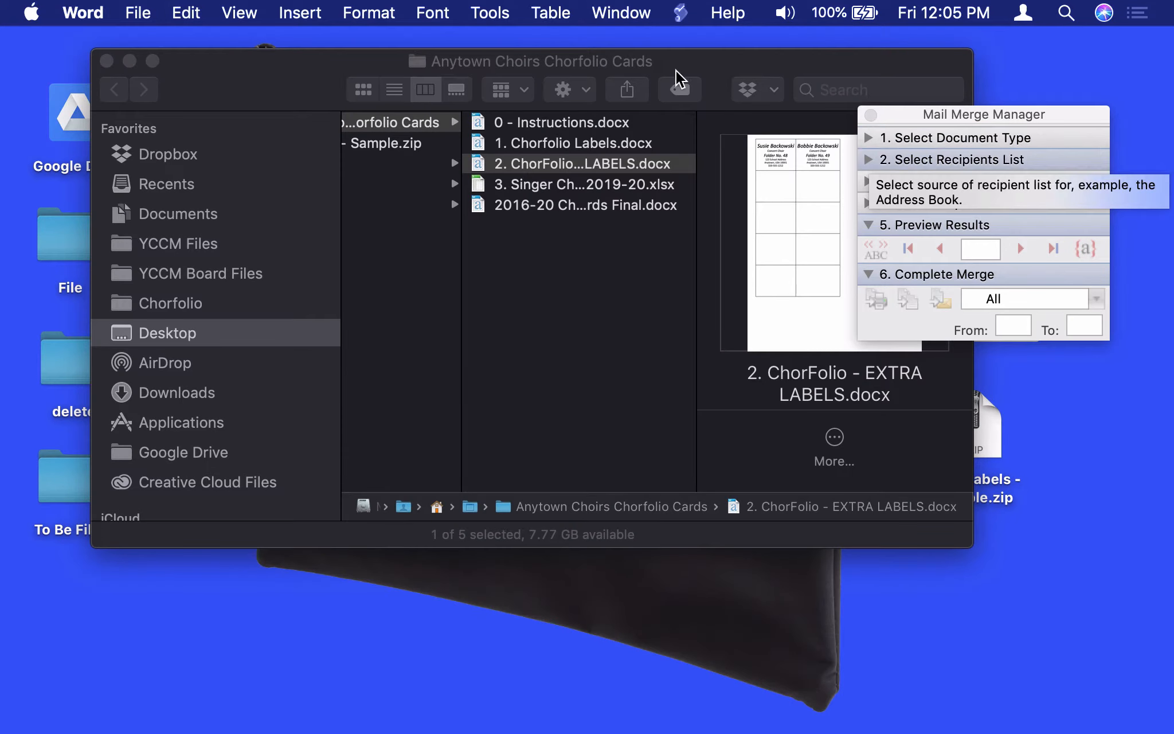
# Close the project folder window and Mail Merge Manager, then select the Anytown Choirs Chorfolio Cards folder on the desktop.
pyautogui.click(106, 61)
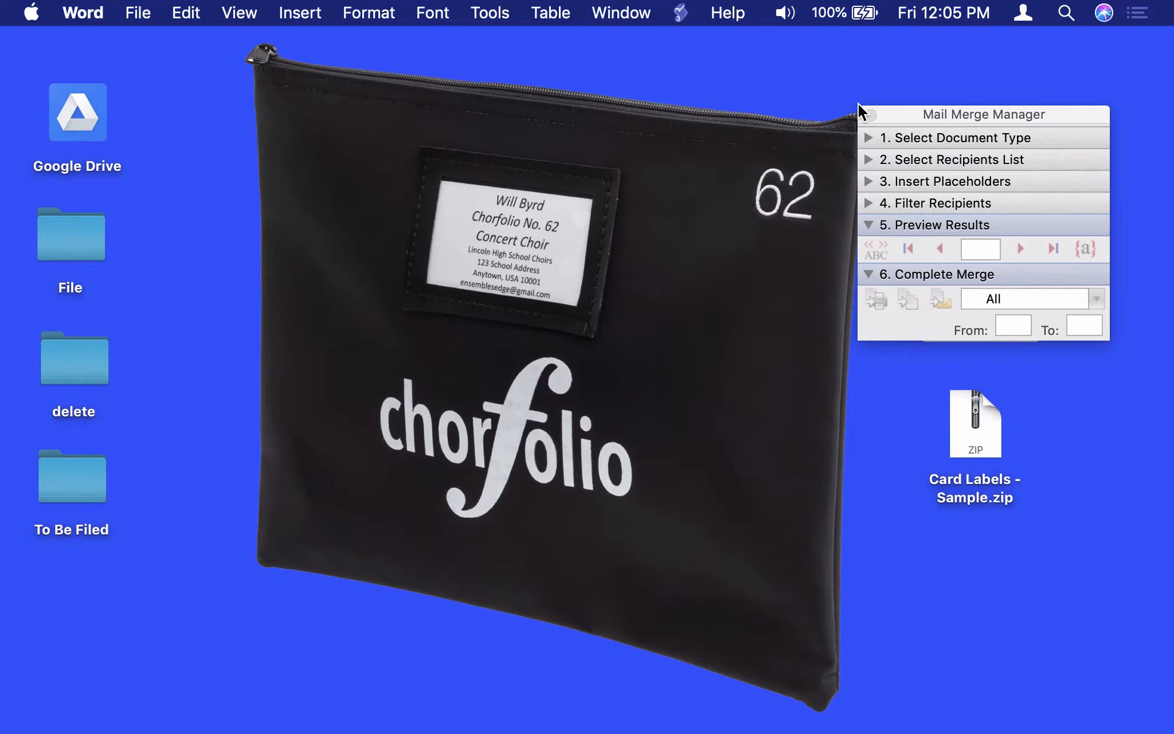
pyautogui.click(864, 110)
pyautogui.click(998, 285)
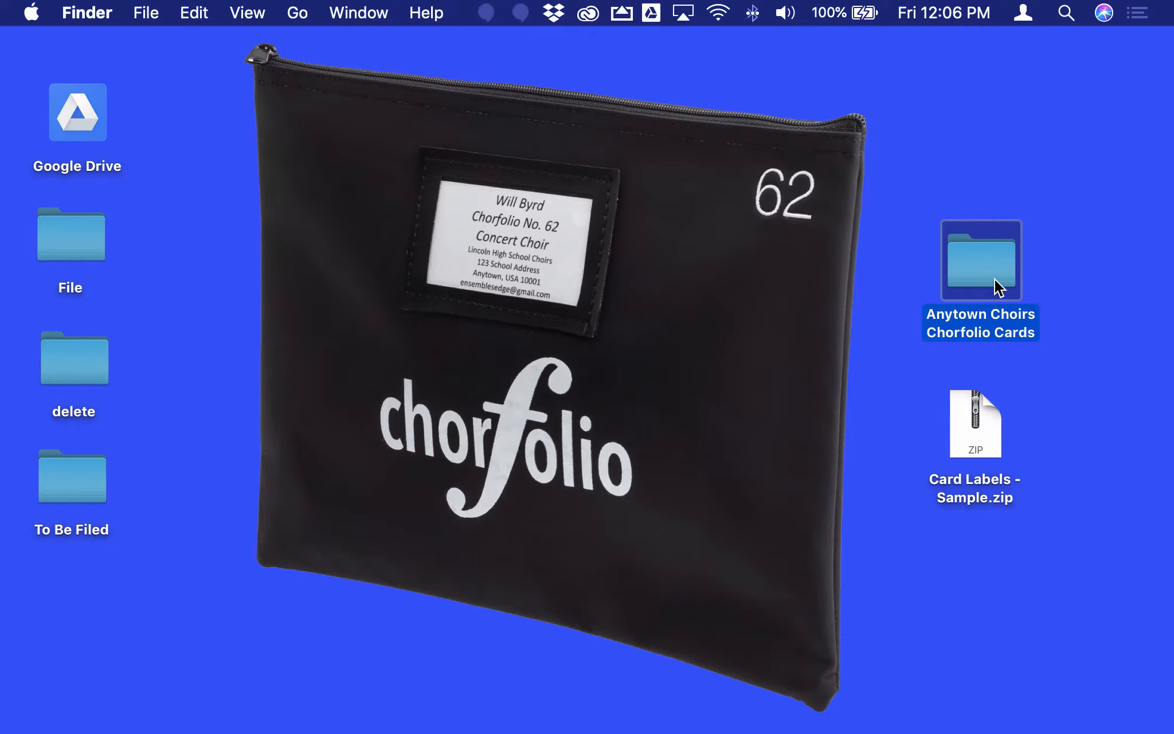
pyautogui.rightClick(987, 272)
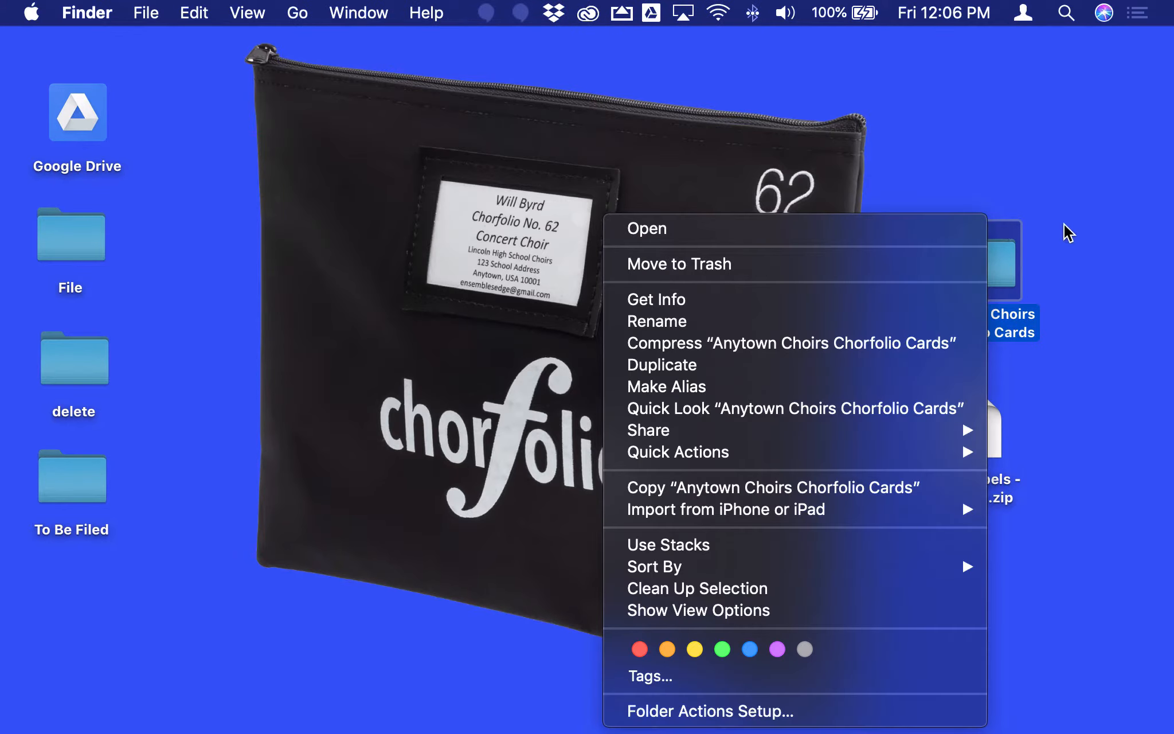
pyautogui.click(1037, 254)
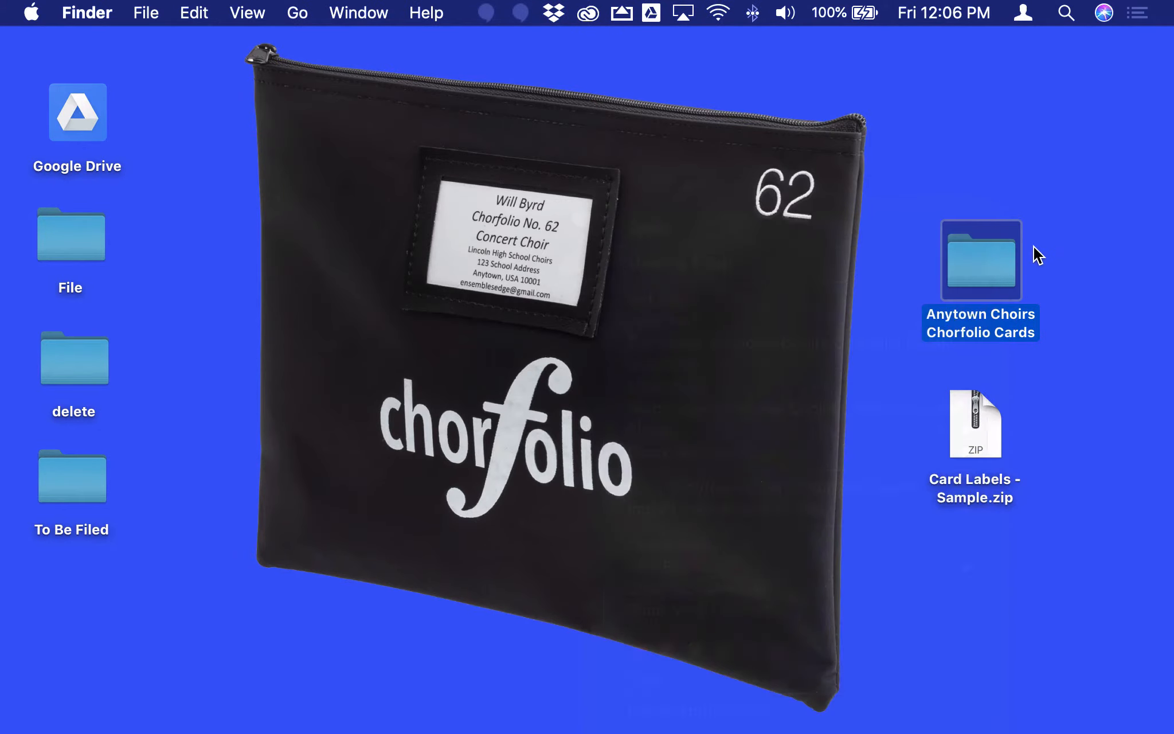
pyautogui.rightClick(981, 246)
pyautogui.click(1024, 200)
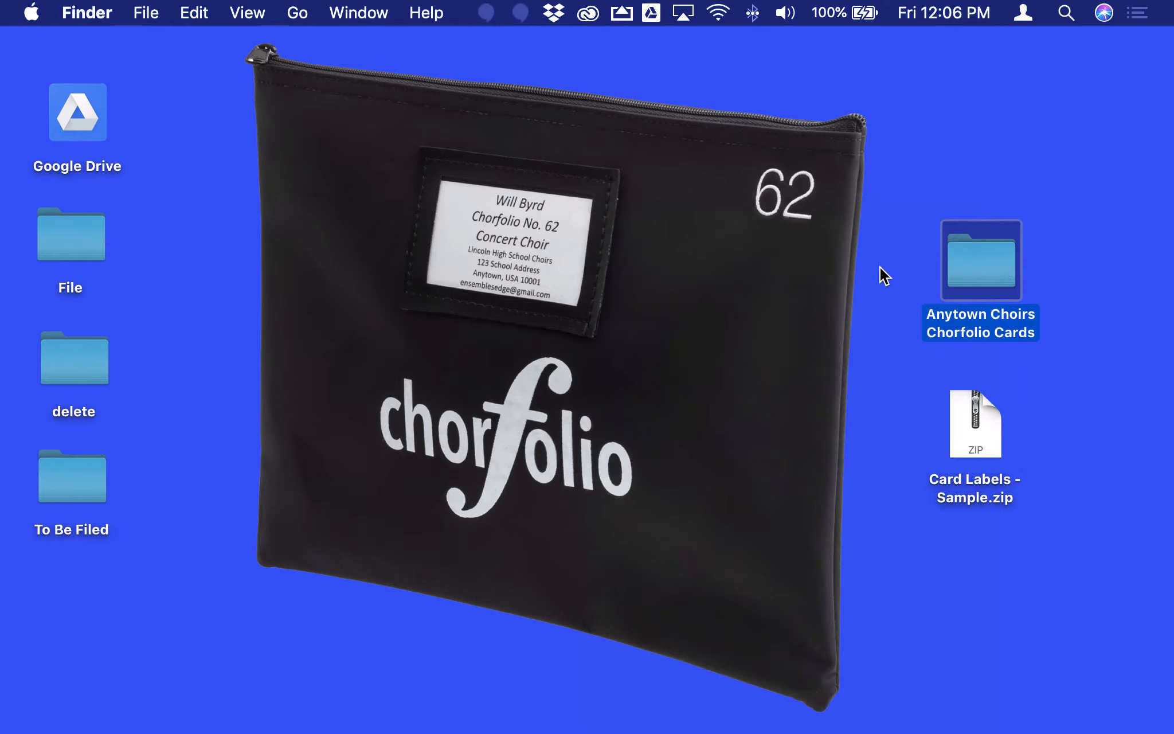